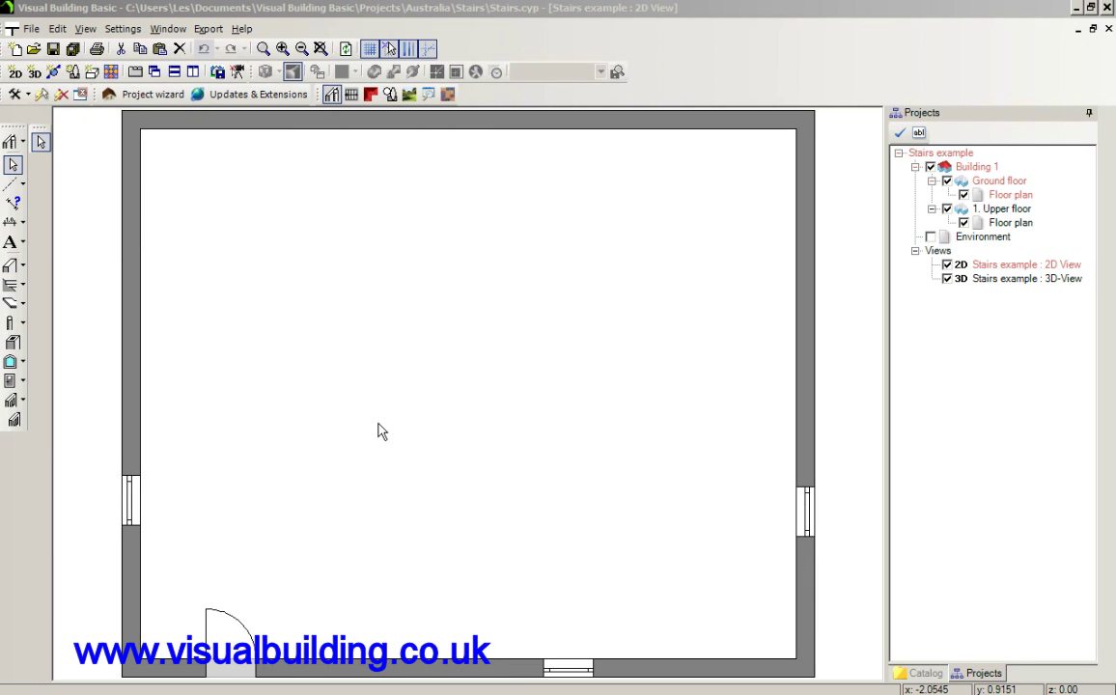
# Show the Stair construction tools and the stair-type flyout so Straight stair can be chosen.
pyautogui.click(351, 96)
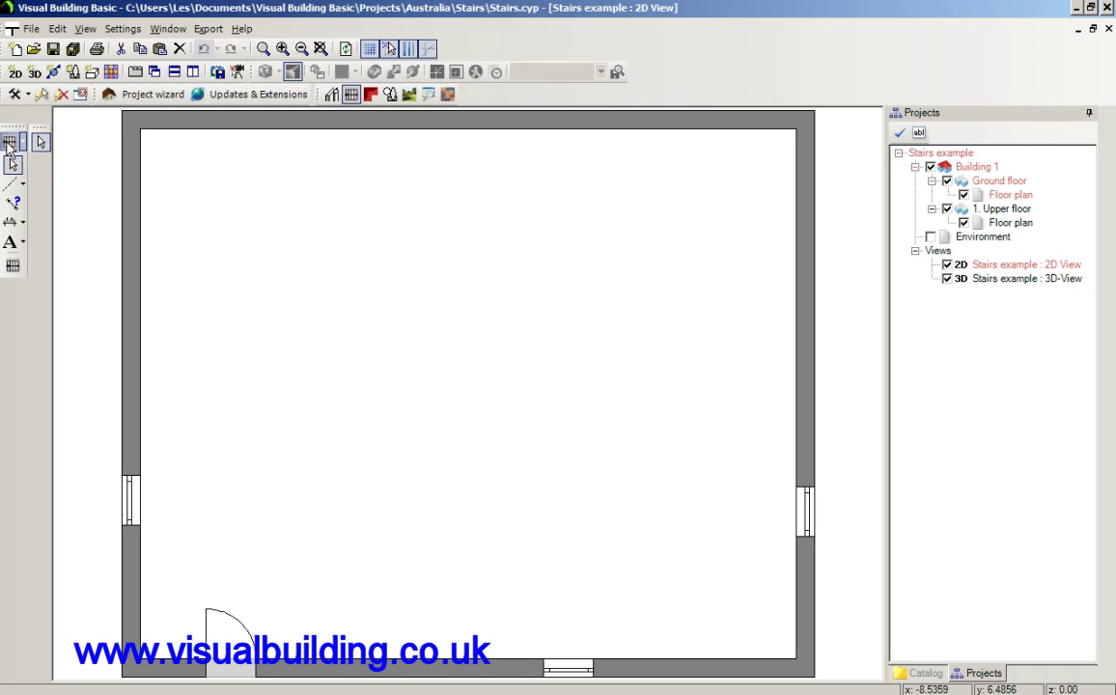
pyautogui.click(13, 266)
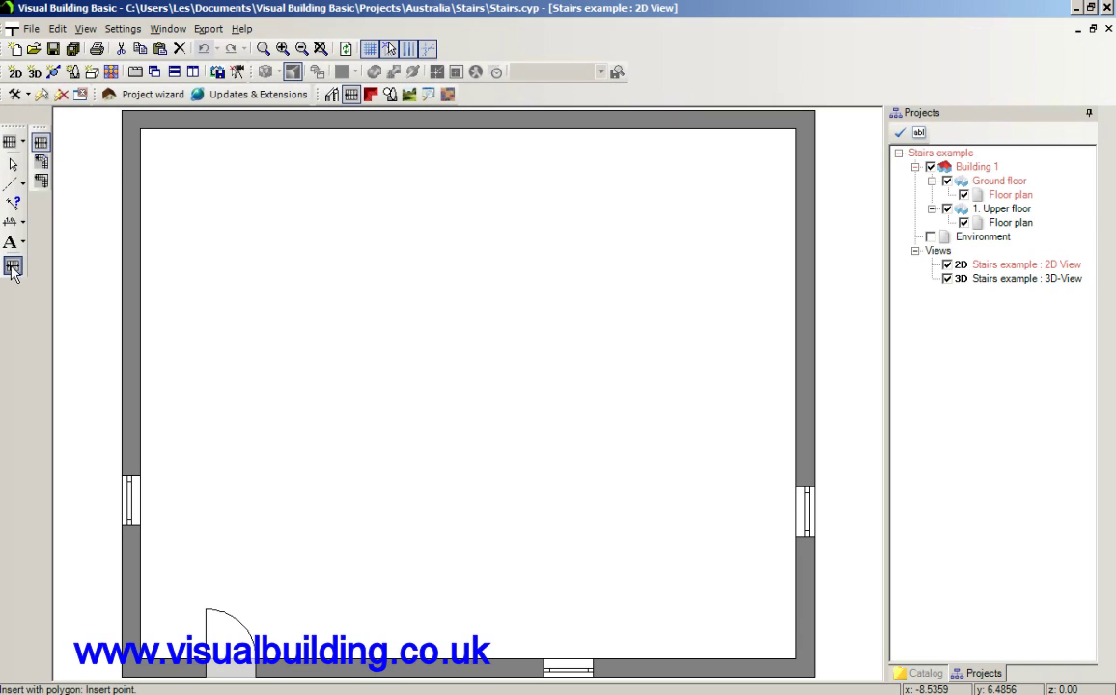
# Place a horizontal guideline across the upper part of the floor plan.
pyautogui.click(41, 143)
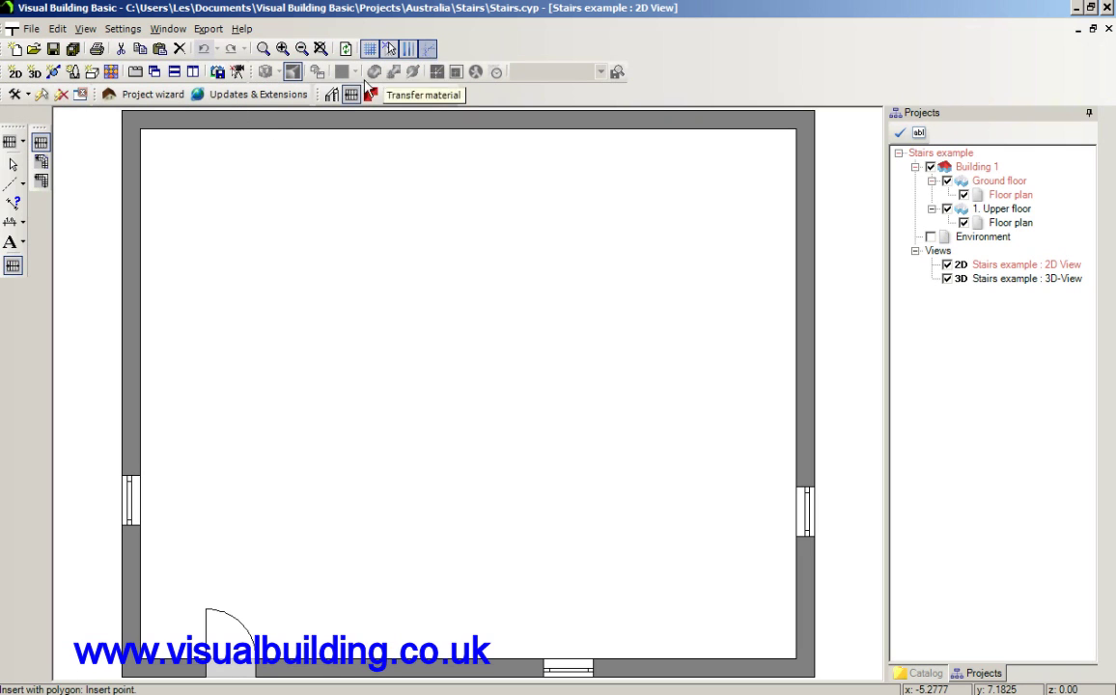
pyautogui.click(12, 183)
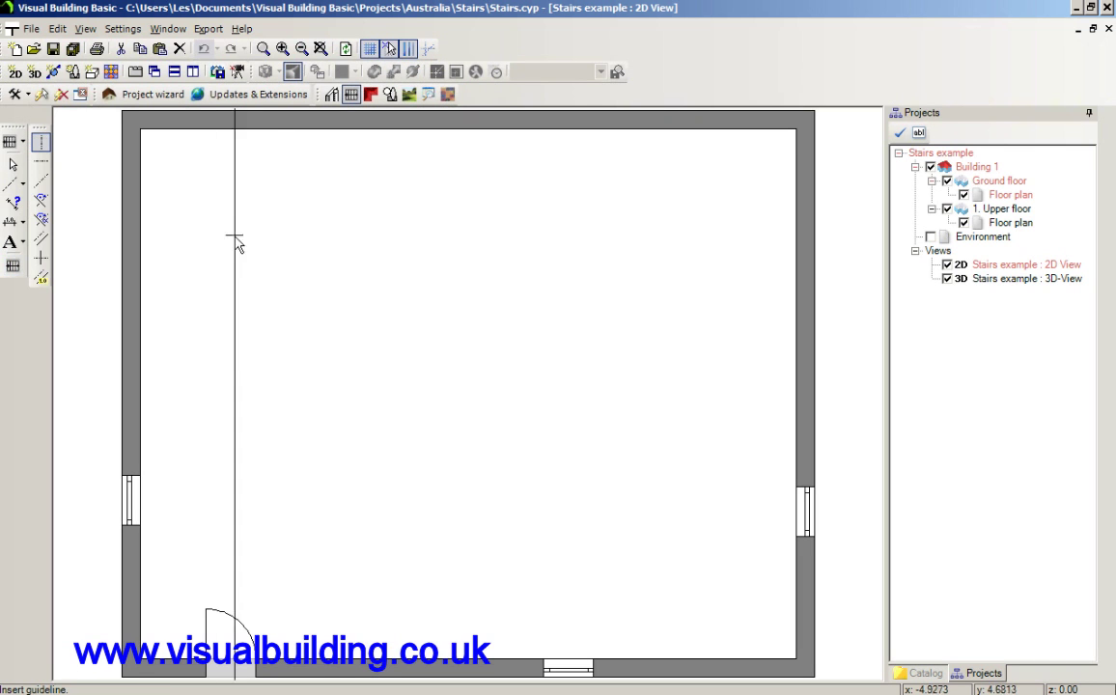
pyautogui.click(41, 162)
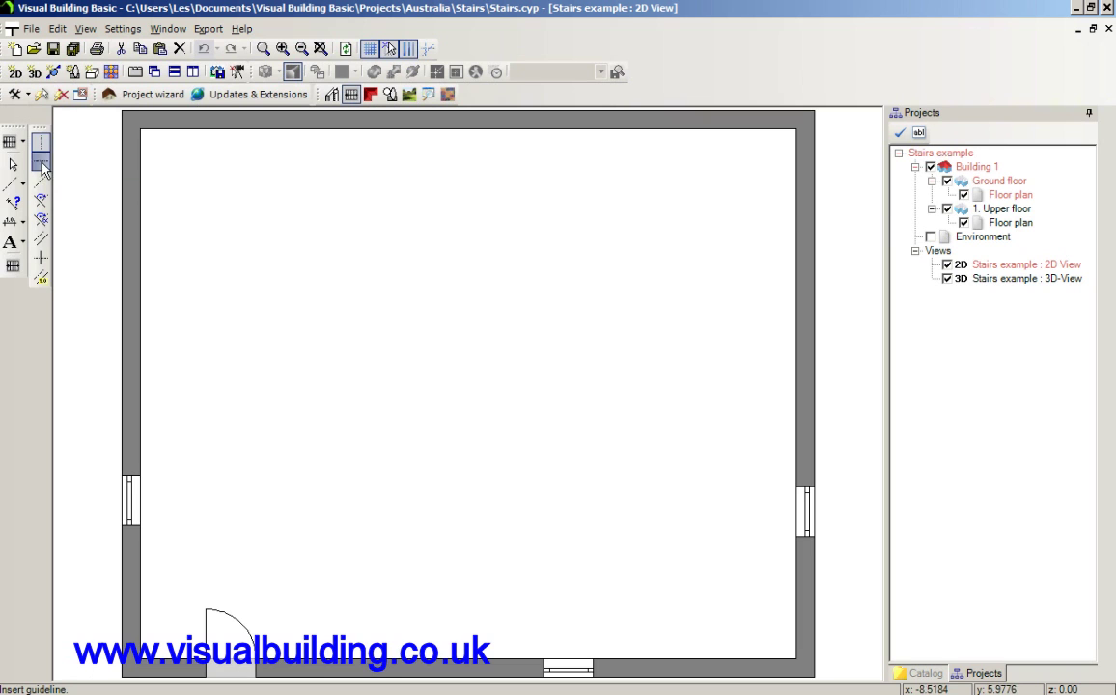
pyautogui.click(408, 50)
pyautogui.click(241, 258)
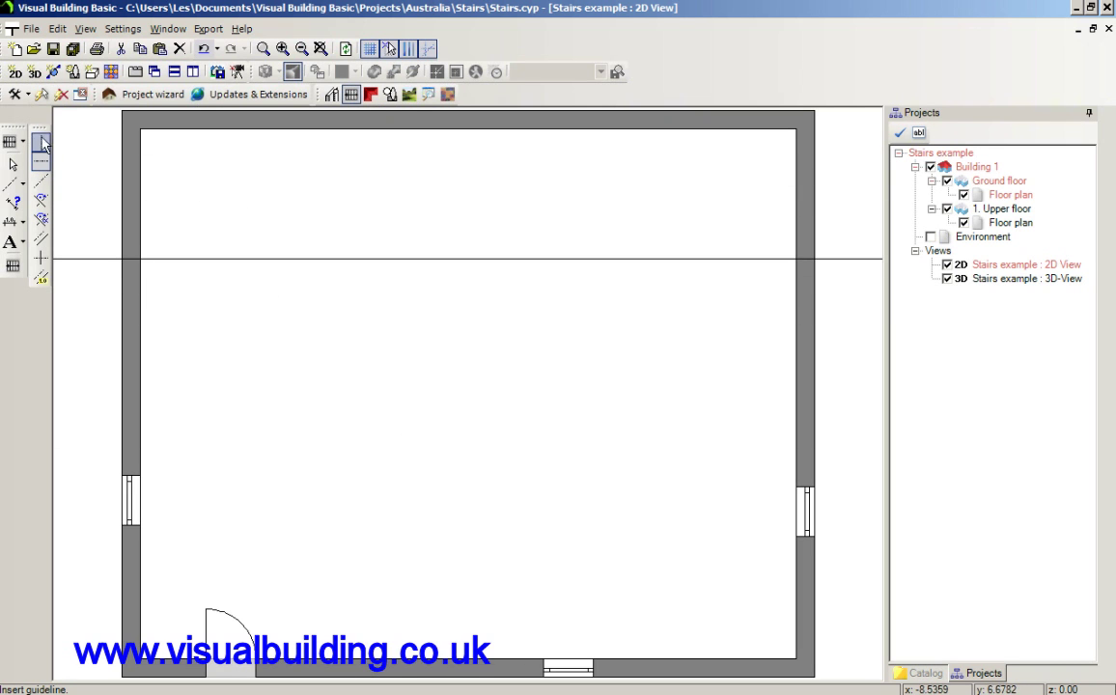
# Draw a straight stair along the guideline, about 0.975 m wide and 4.064 m long with 15 steps.
pyautogui.click(12, 266)
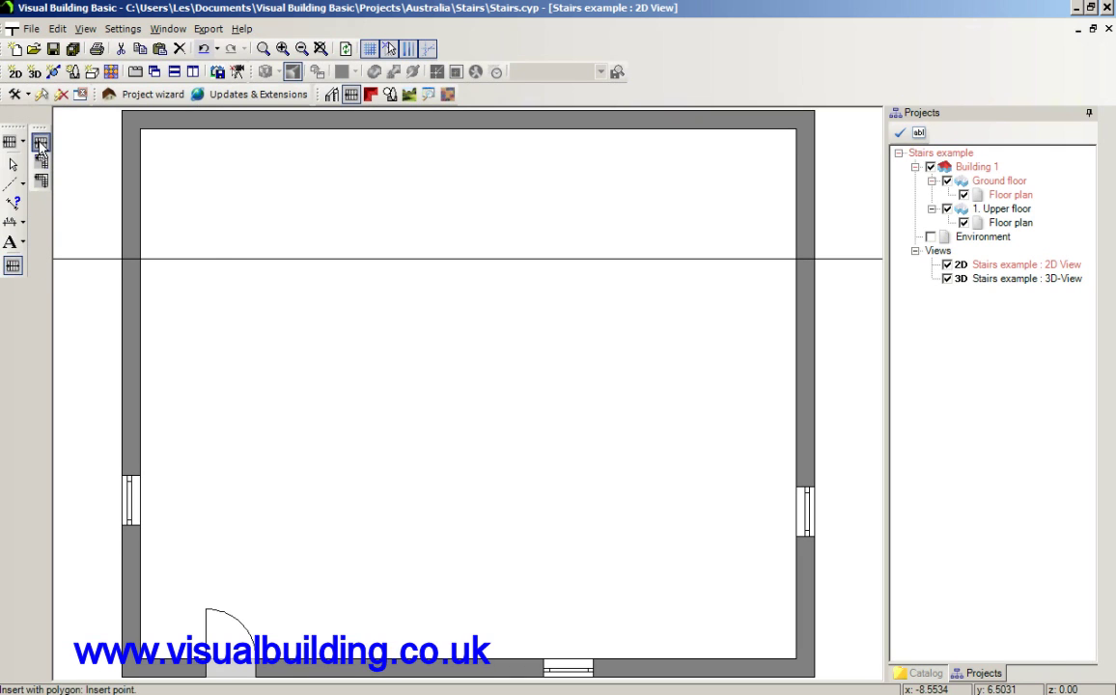
pyautogui.click(240, 260)
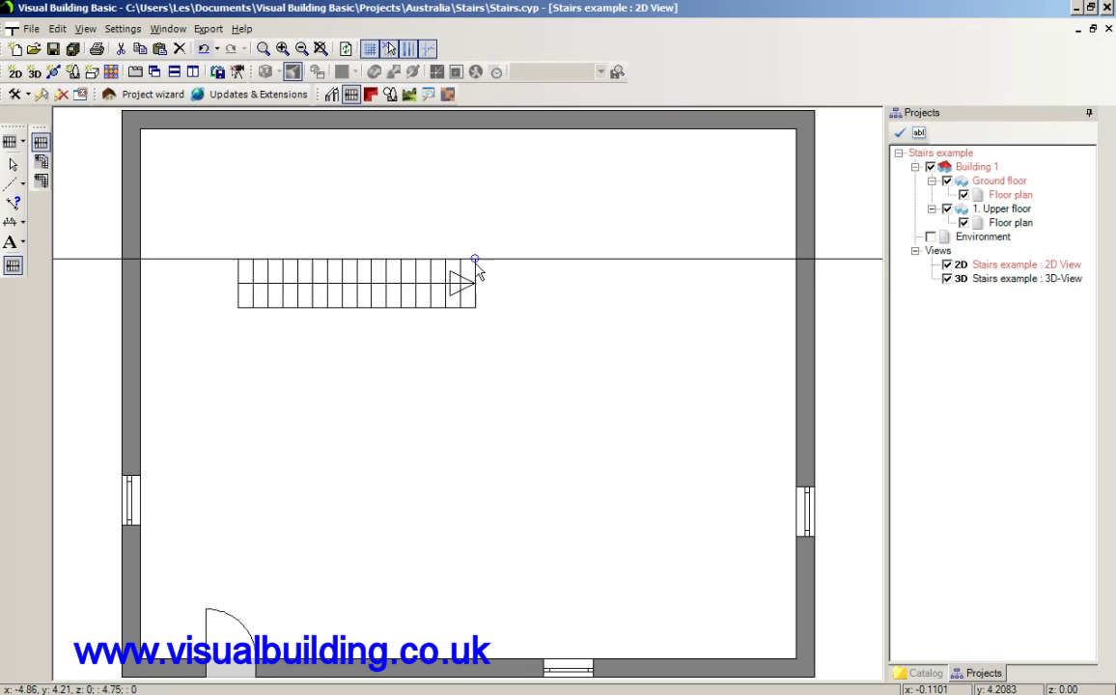
pyautogui.click(441, 264)
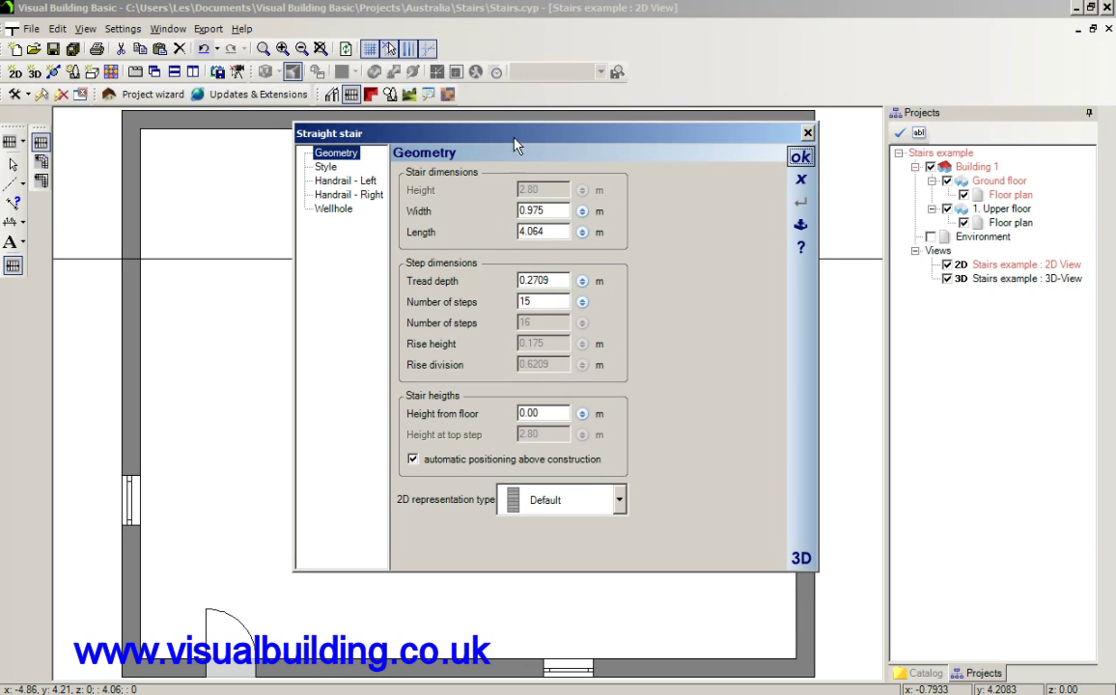
# Set the straight stair to width 1.00 m and length 4.00 m, shortening it at the end point.
pyautogui.moveTo(517, 139); pyautogui.dragTo(439, 170)
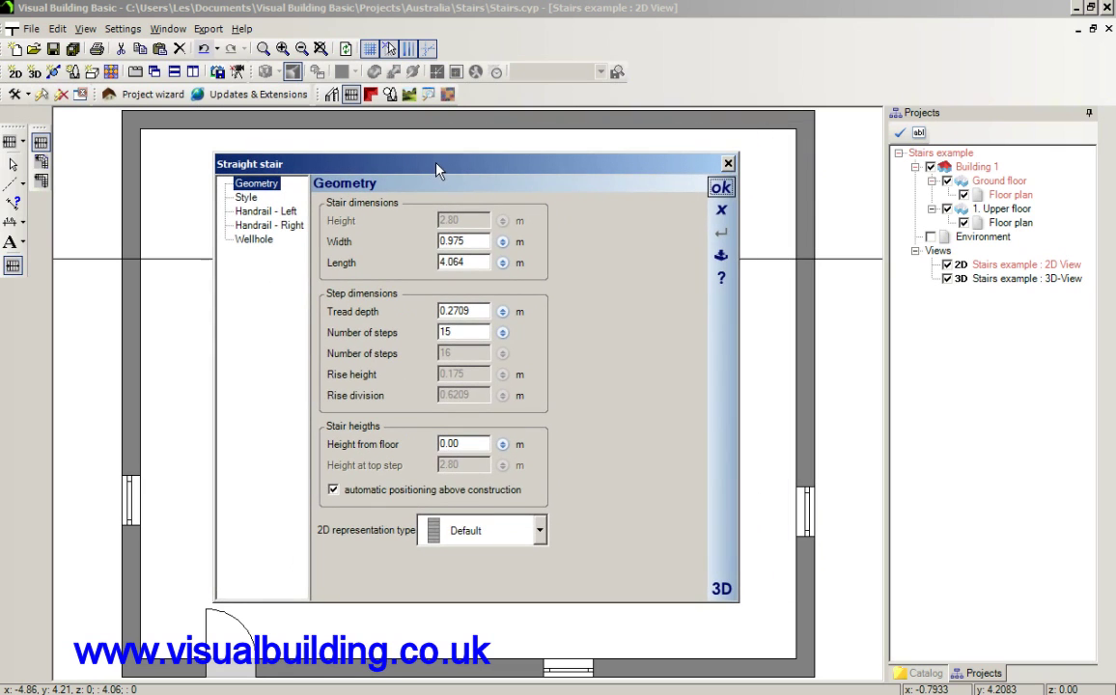
pyautogui.click(475, 244)
pyautogui.press('BackSpace')
pyautogui.press('BackSpace')
pyautogui.press('BackSpace')
pyautogui.press('BackSpace')
pyautogui.press('BackSpace')
pyautogui.write('1.00')
pyautogui.click(468, 261)
pyautogui.press('BackSpace')
pyautogui.press('BackSpace')
pyautogui.press('BackSpace')
pyautogui.press('BackSpace')
pyautogui.press('BackSpace')
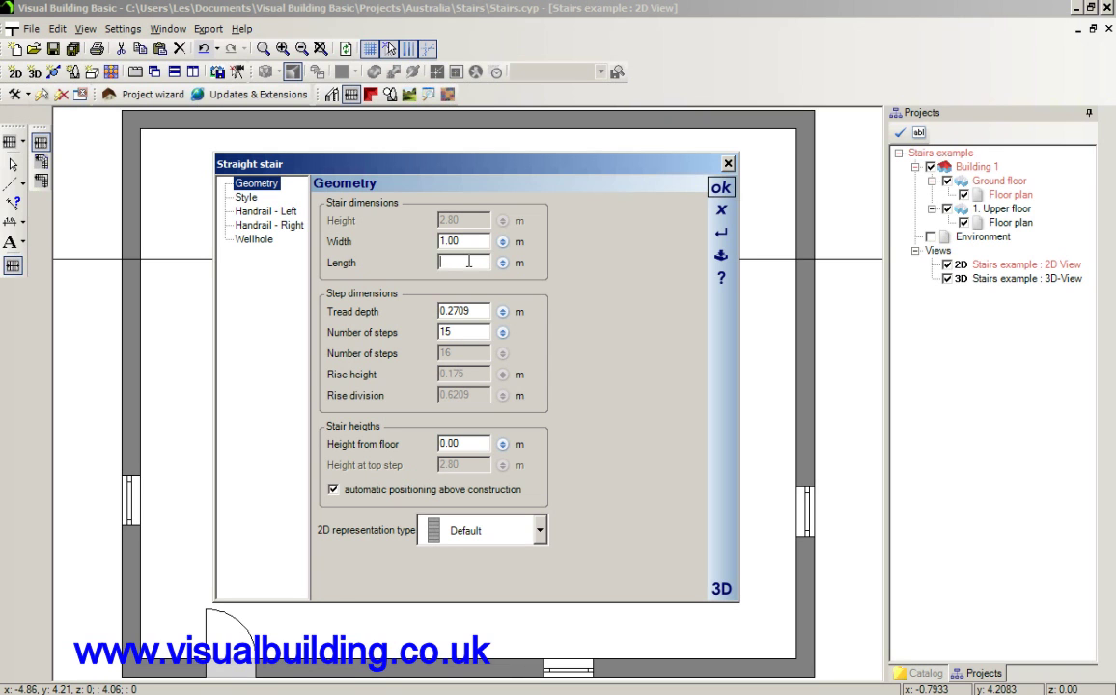
pyautogui.write('4')
pyautogui.press('Return')
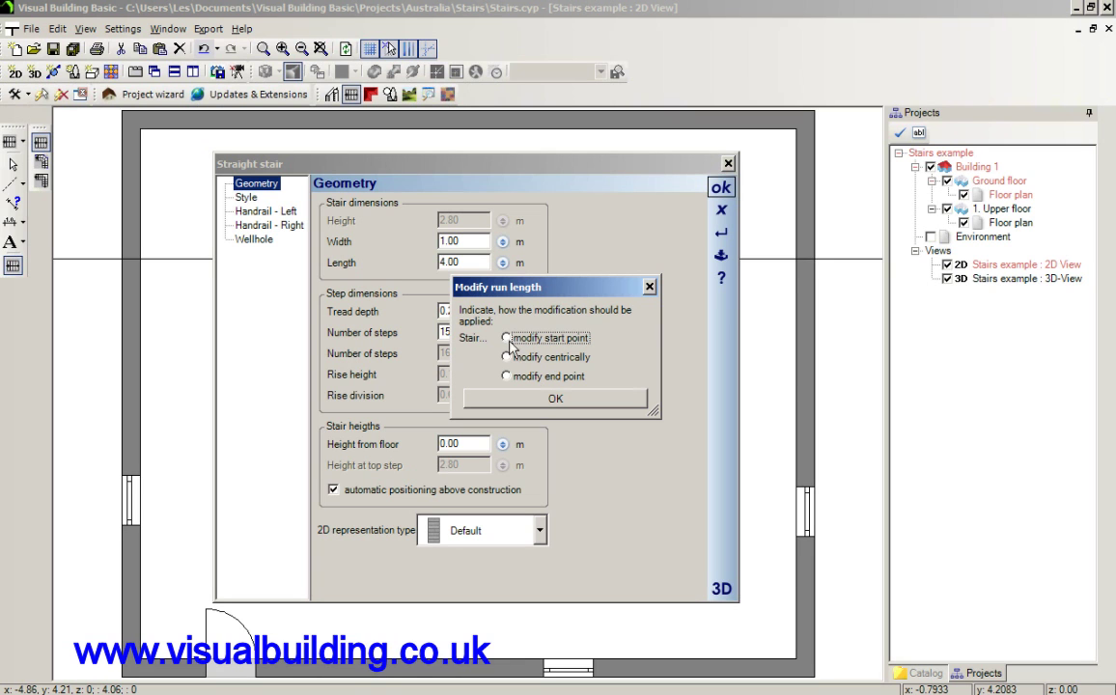
pyautogui.click(507, 377)
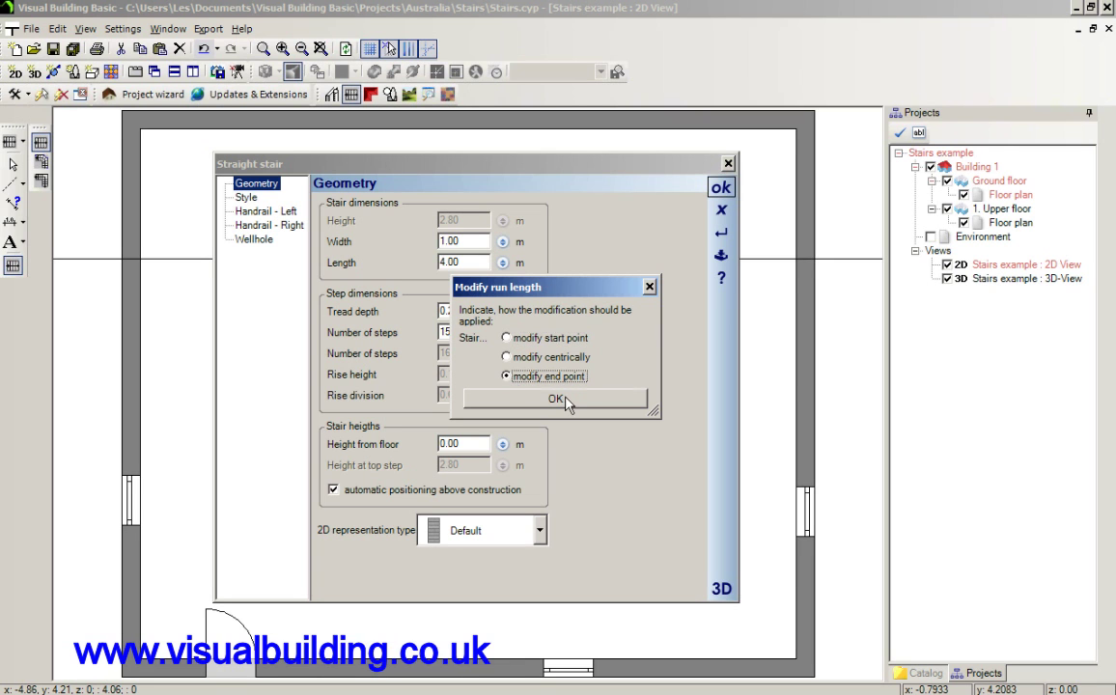
pyautogui.click(560, 399)
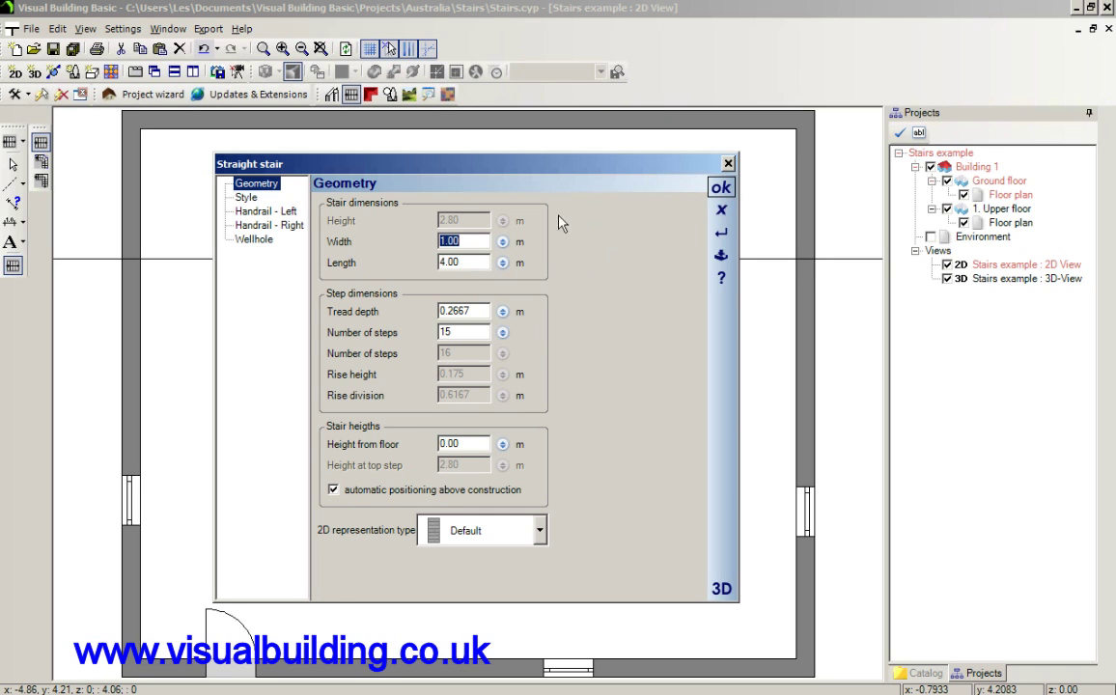
# Apply the stair, make 3D-View current and hide '1. Upper floor' to reveal the straight stair.
pyautogui.click(720, 187)
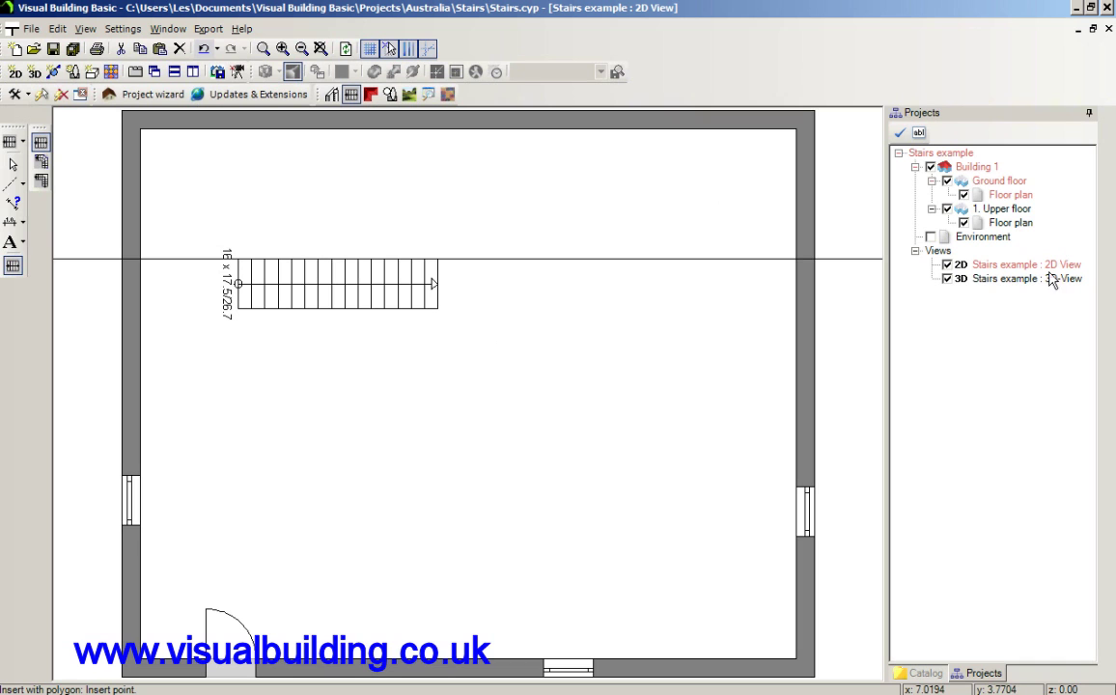
pyautogui.rightClick(975, 281)
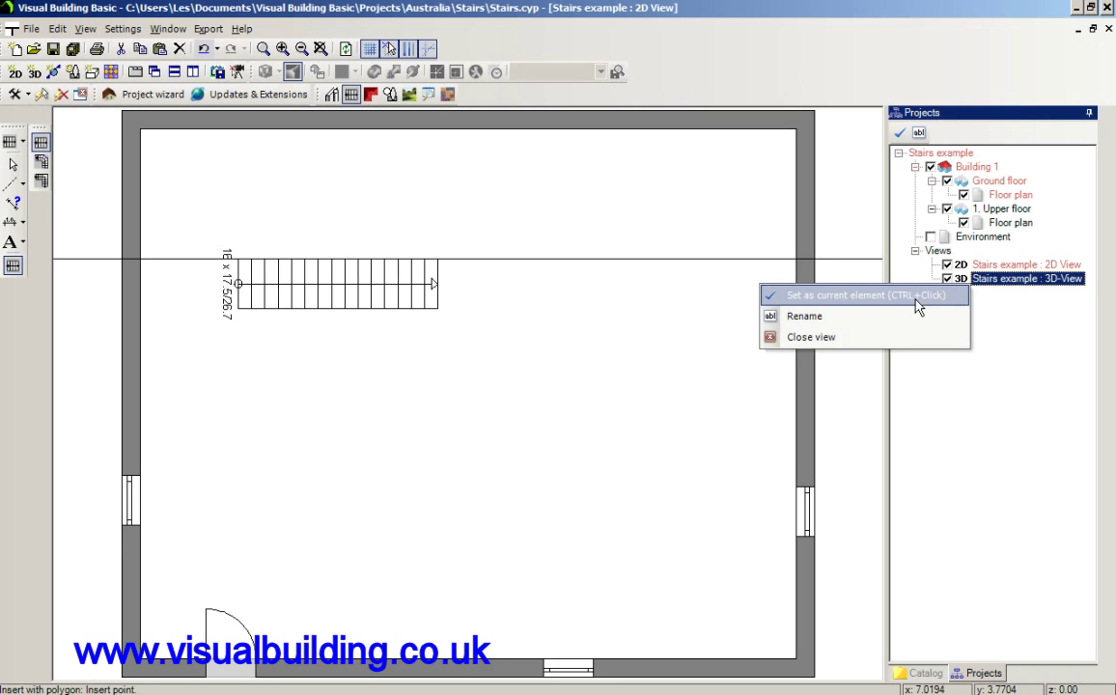
pyautogui.click(917, 297)
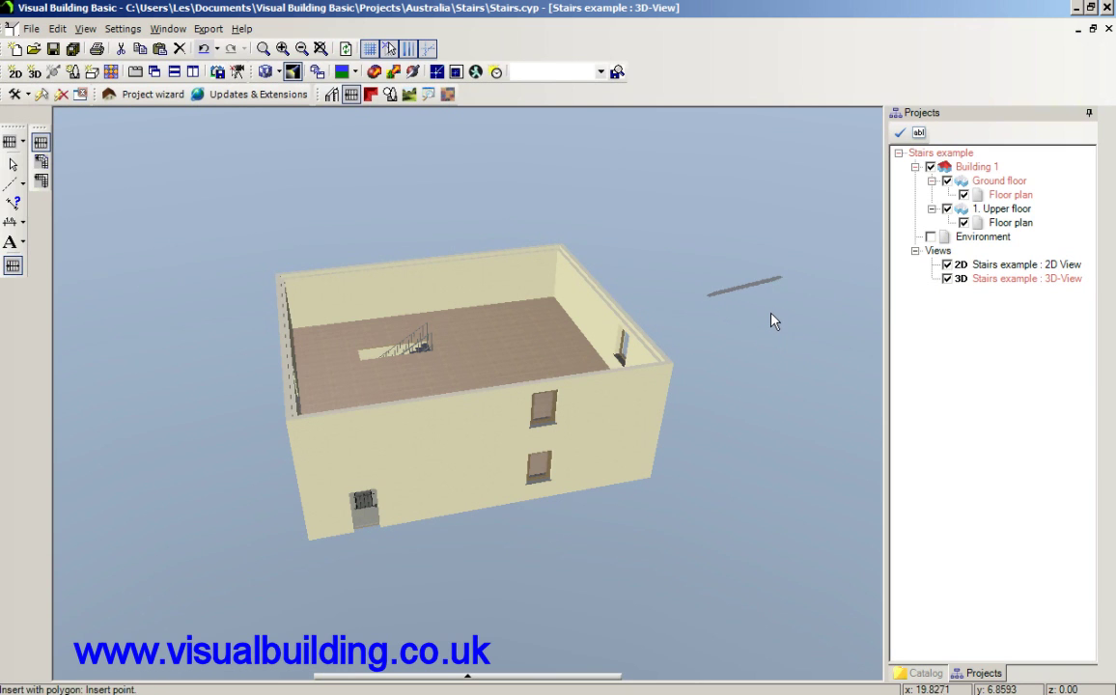
pyautogui.press('Escape')
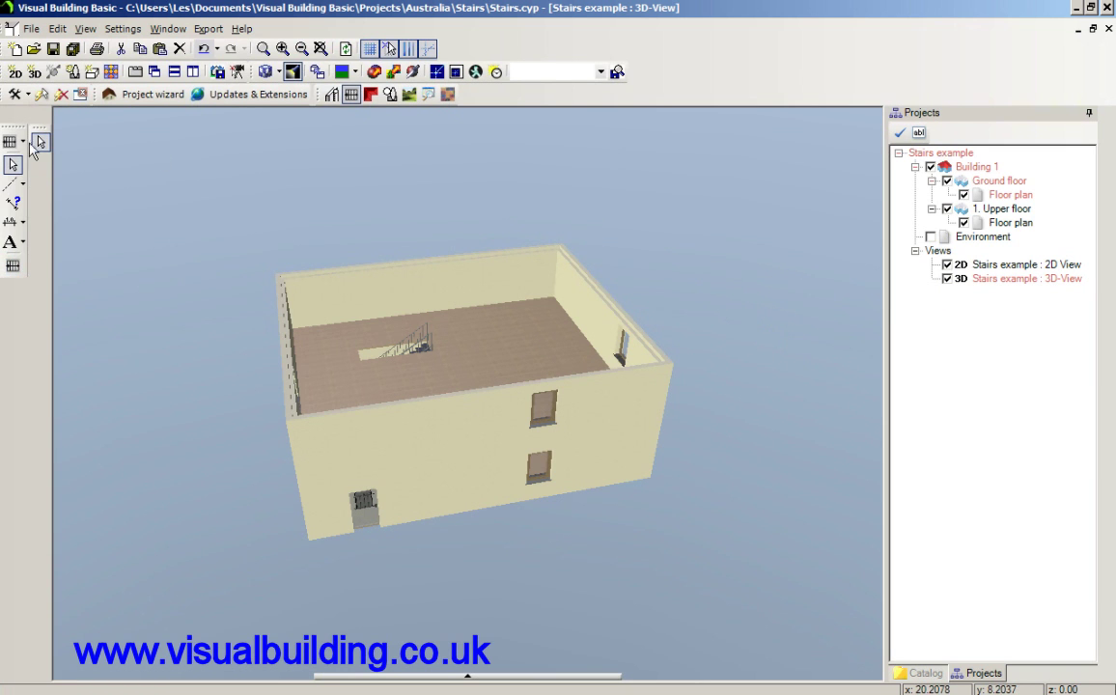
pyautogui.moveTo(295, 228); pyautogui.dragTo(232, 208, button='middle')
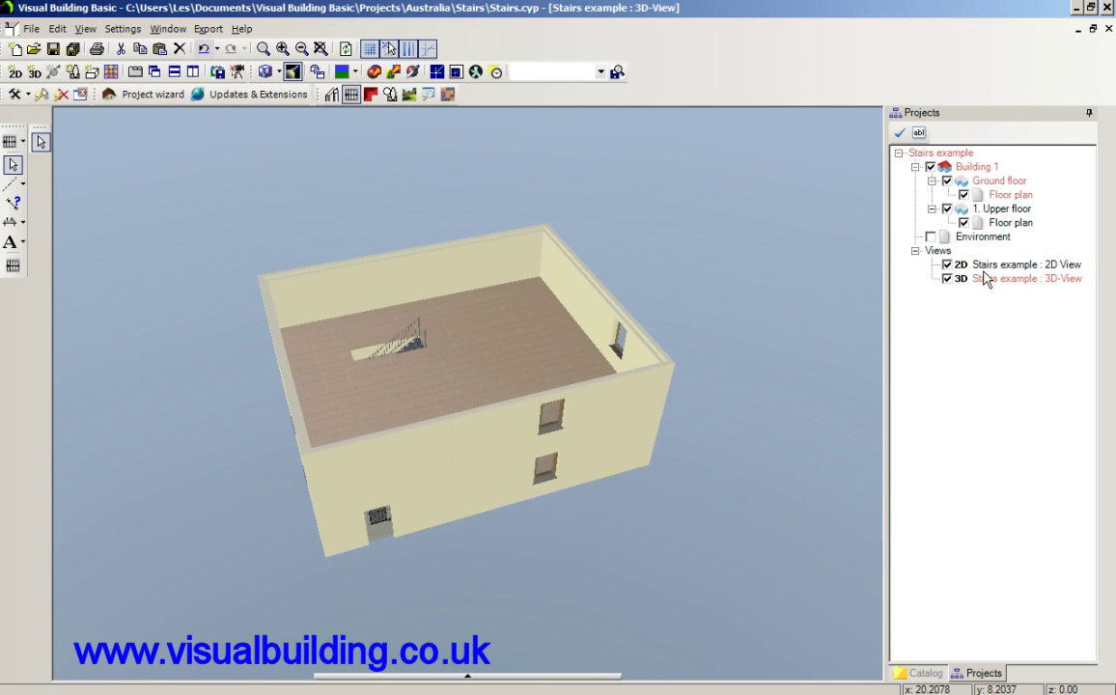
pyautogui.click(1004, 210)
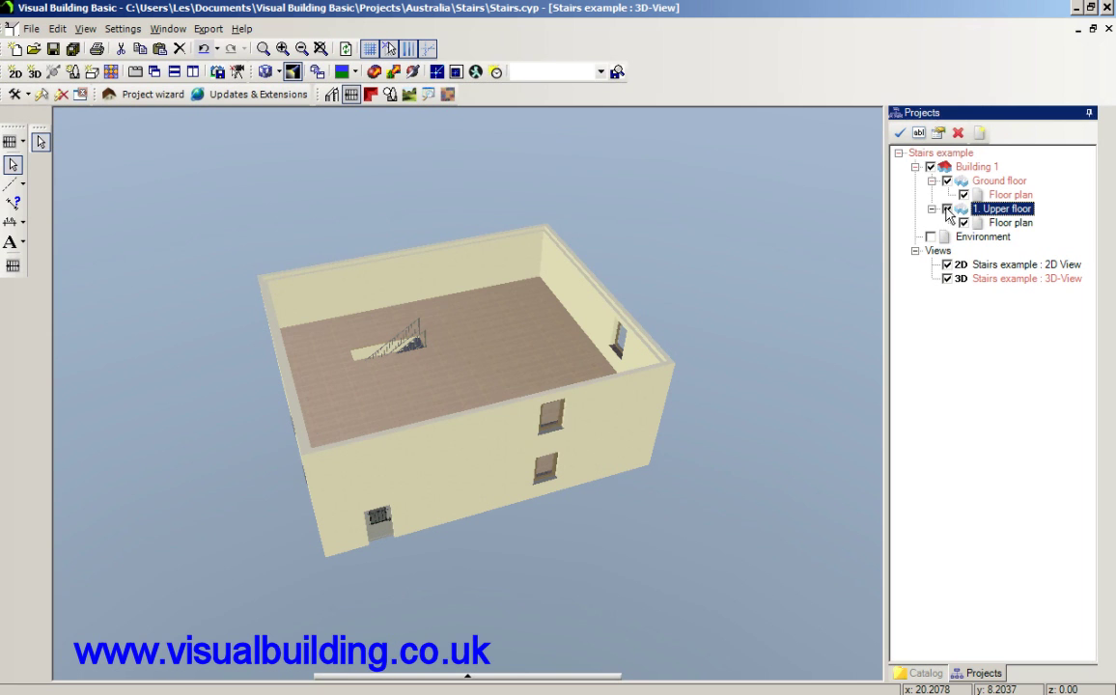
pyautogui.click(947, 209)
pyautogui.moveTo(720, 276); pyautogui.dragTo(699, 322, button='middle')
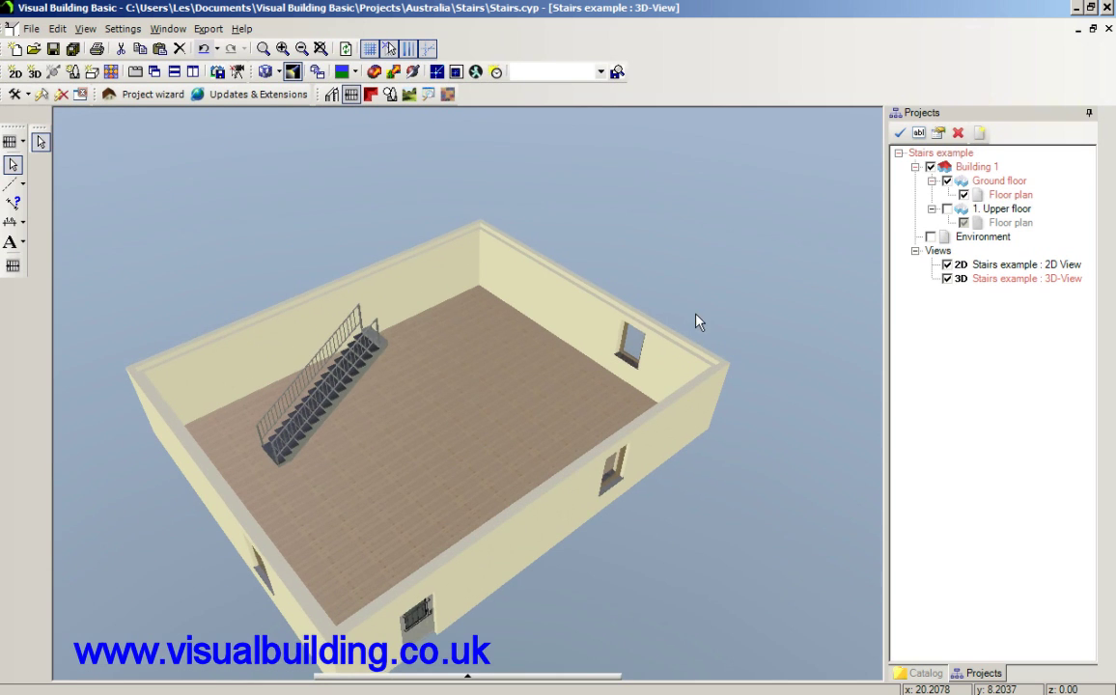
# Try the Wood stairway type on the straight stair and inspect it inside the room in 3D.
pyautogui.click(339, 392)
pyautogui.doubleClick(339, 392)
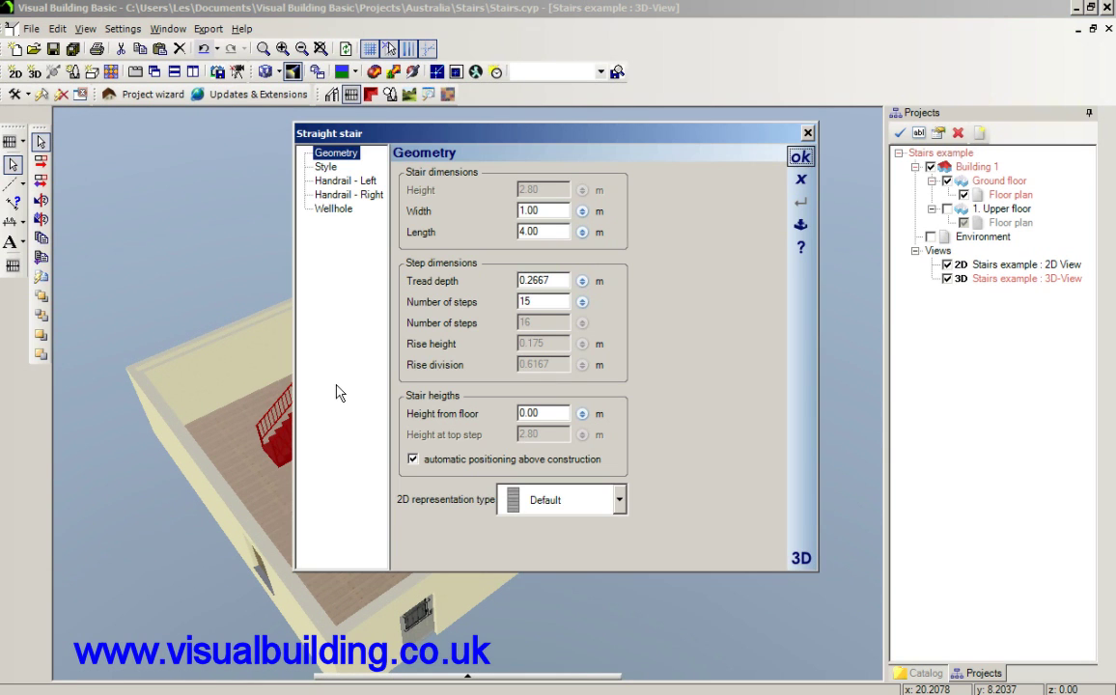
pyautogui.click(325, 166)
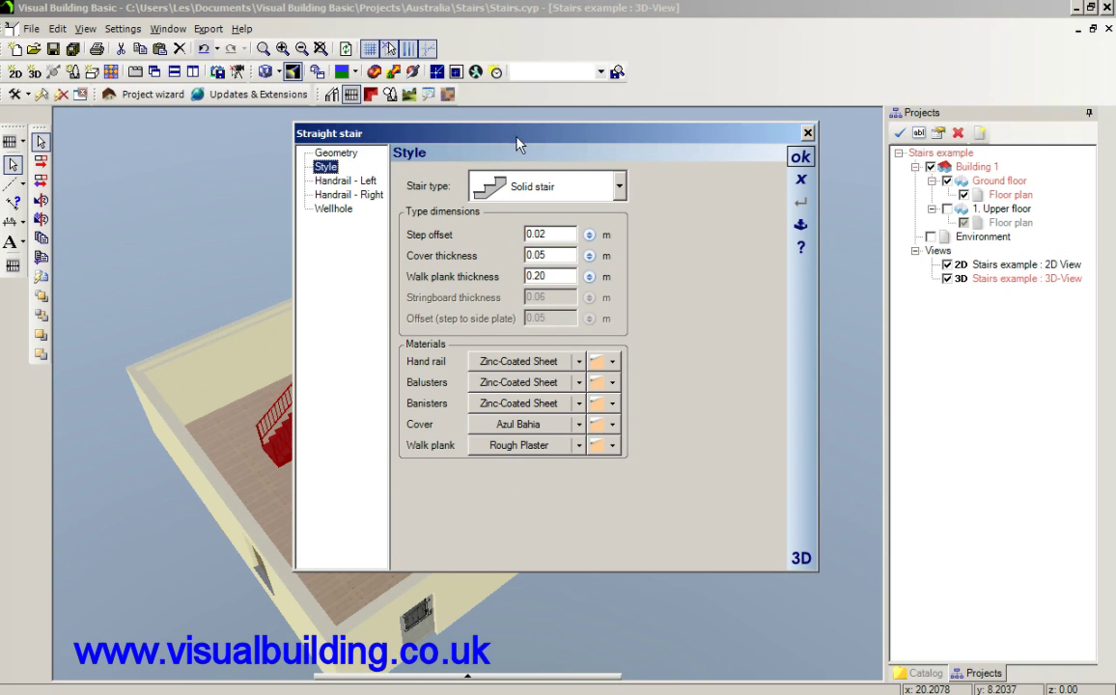
pyautogui.click(618, 187)
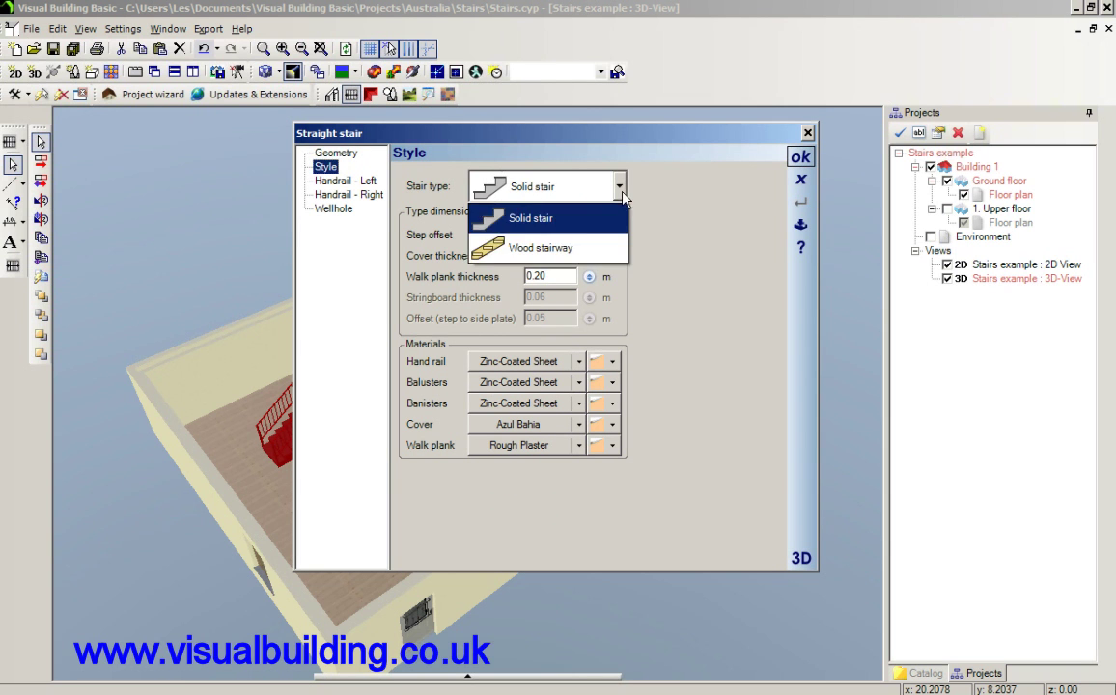
pyautogui.click(576, 249)
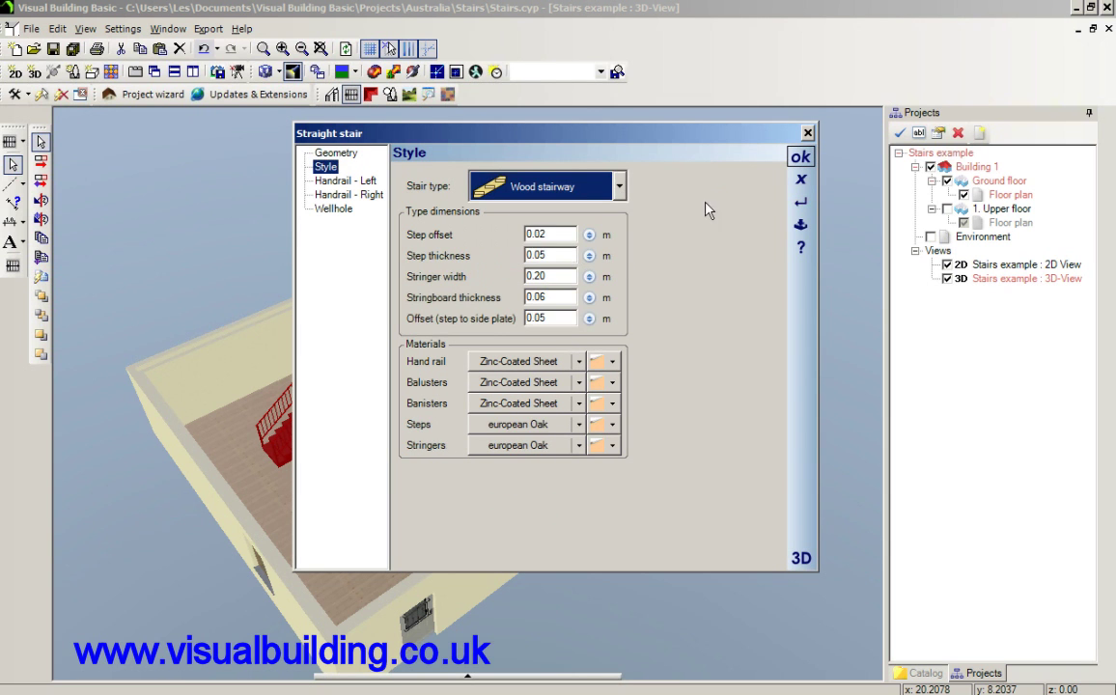
pyautogui.click(801, 158)
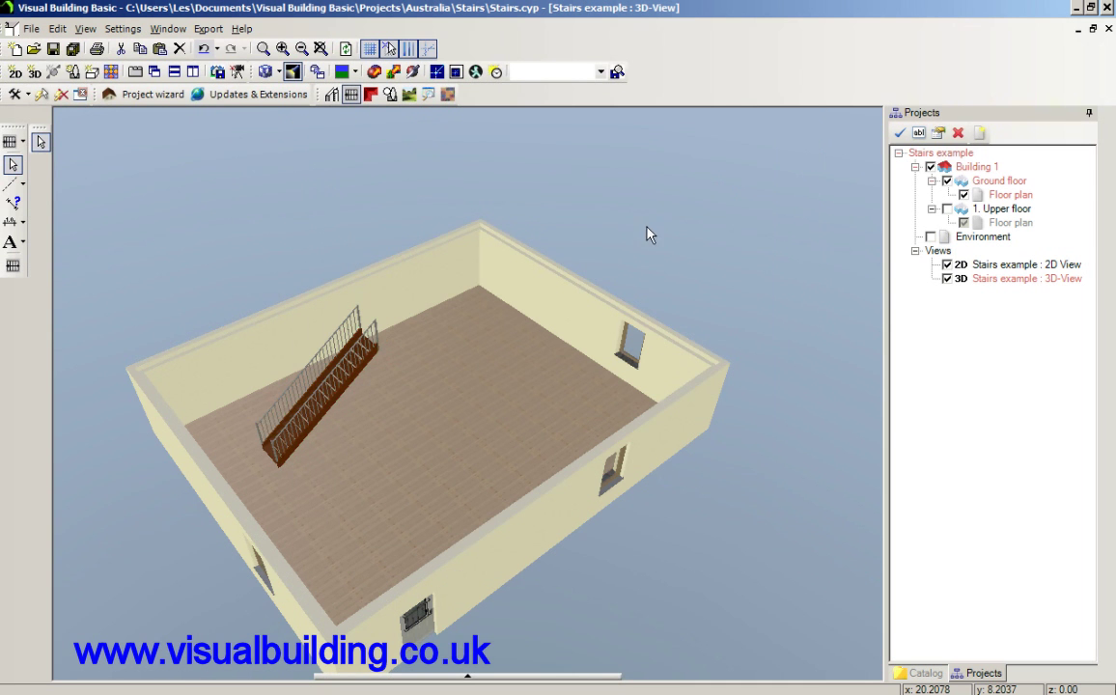
pyautogui.moveTo(655, 245); pyautogui.dragTo(369, 422)
pyautogui.moveTo(565, 485); pyautogui.dragTo(524, 488)
pyautogui.doubleClick(166, 458)
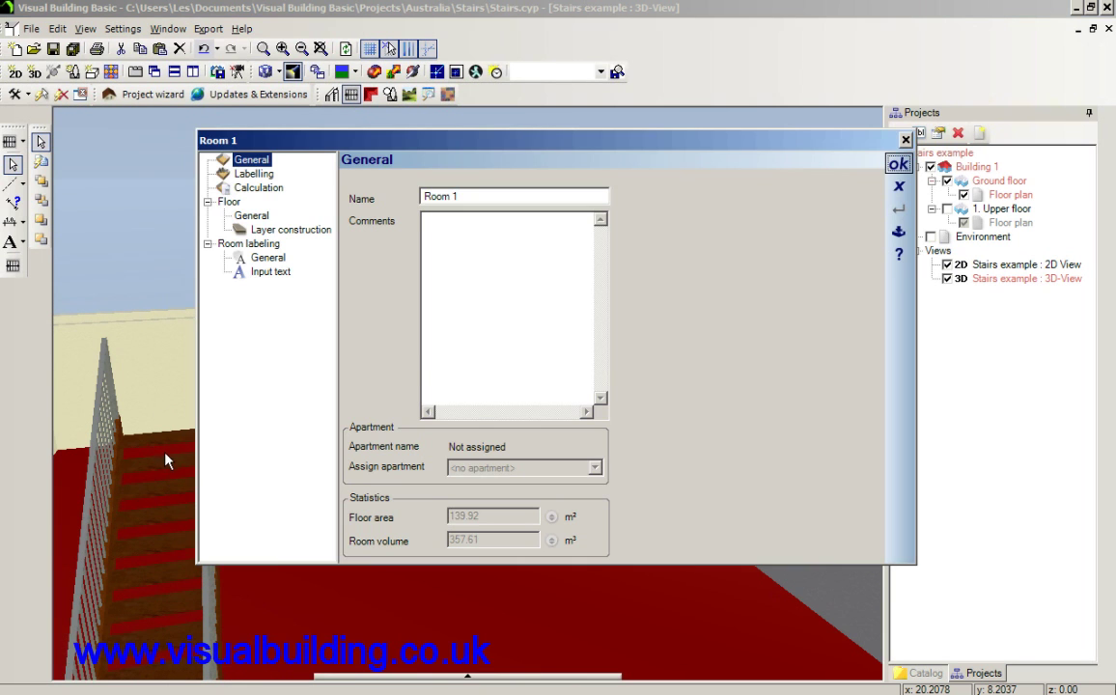
pyautogui.click(898, 185)
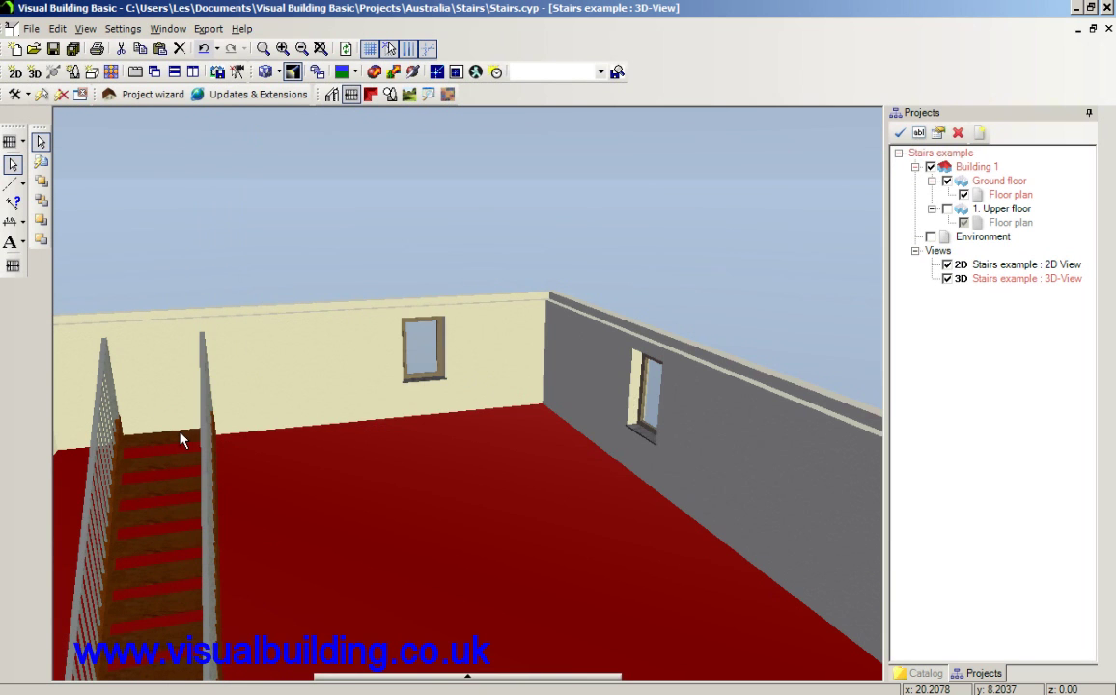
# Change the straight stair's type to Solid stair and look down over the room.
pyautogui.click(179, 440)
pyautogui.doubleClick(180, 439)
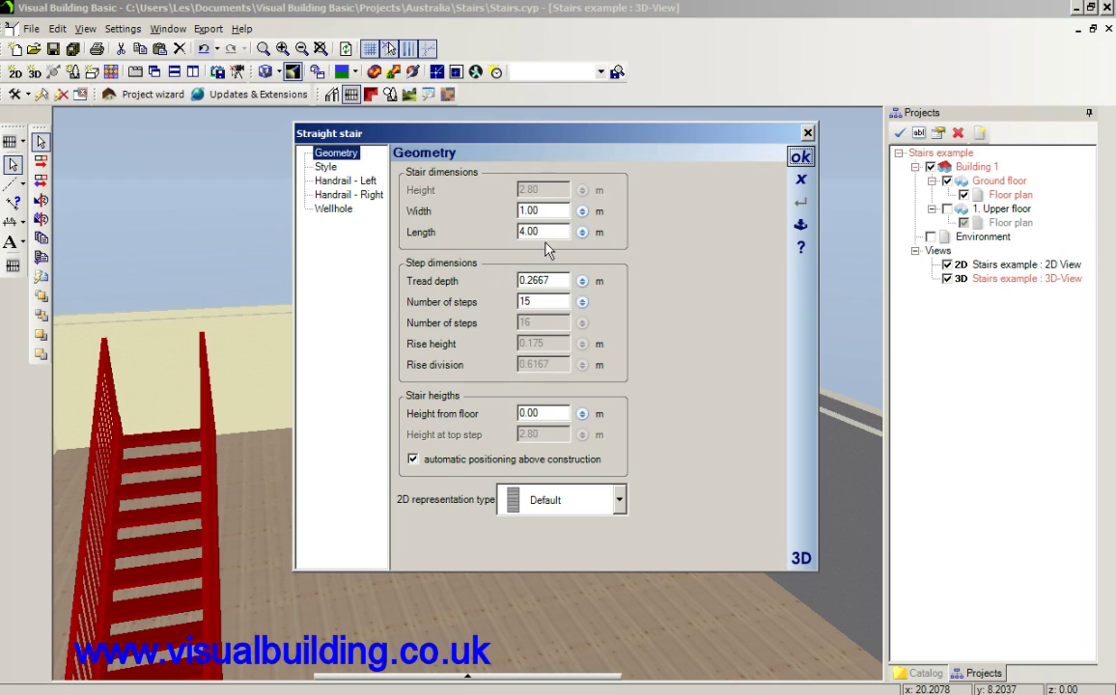
pyautogui.click(327, 167)
pyautogui.click(619, 186)
pyautogui.click(603, 220)
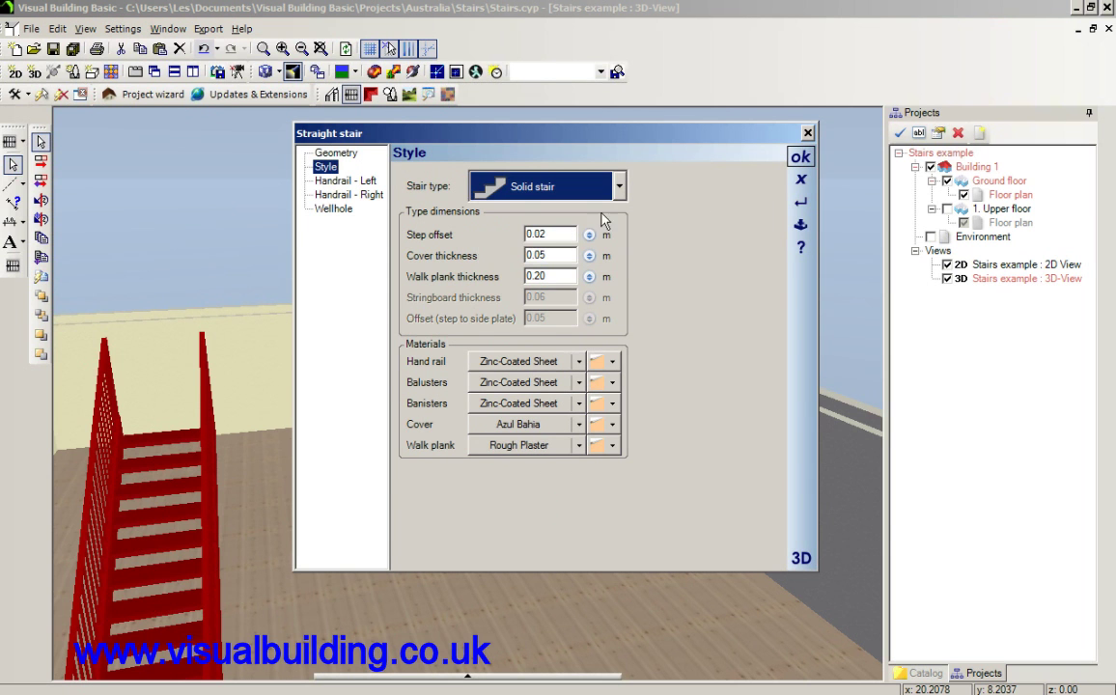
pyautogui.click(800, 156)
pyautogui.click(381, 214)
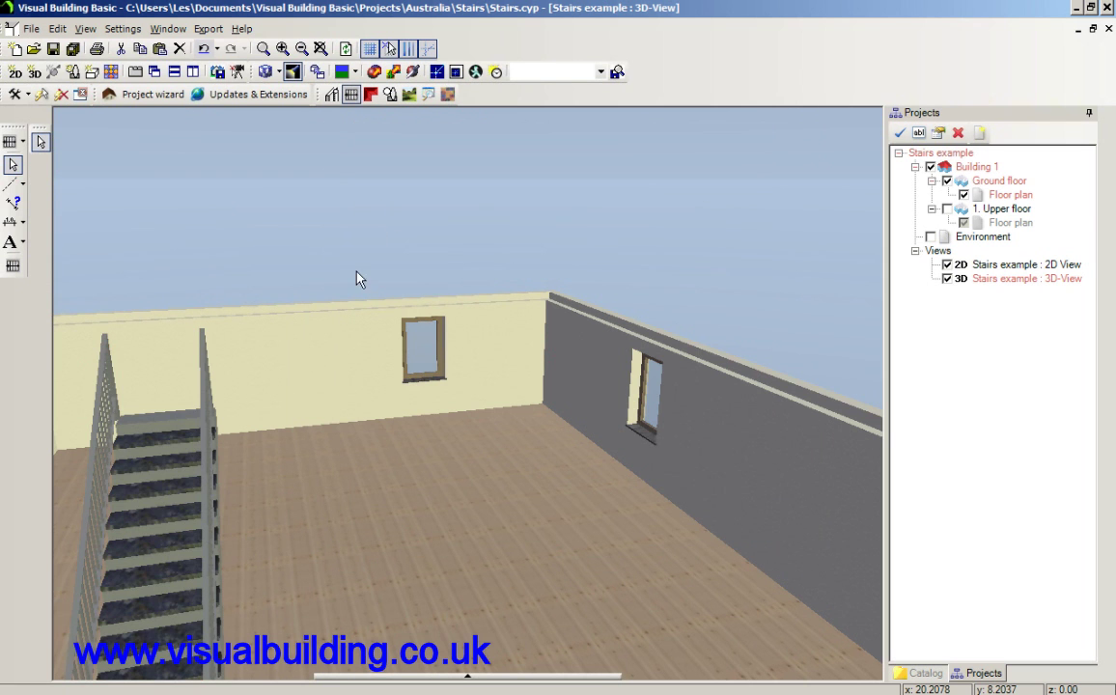
pyautogui.moveTo(357, 398); pyautogui.dragTo(388, 386)
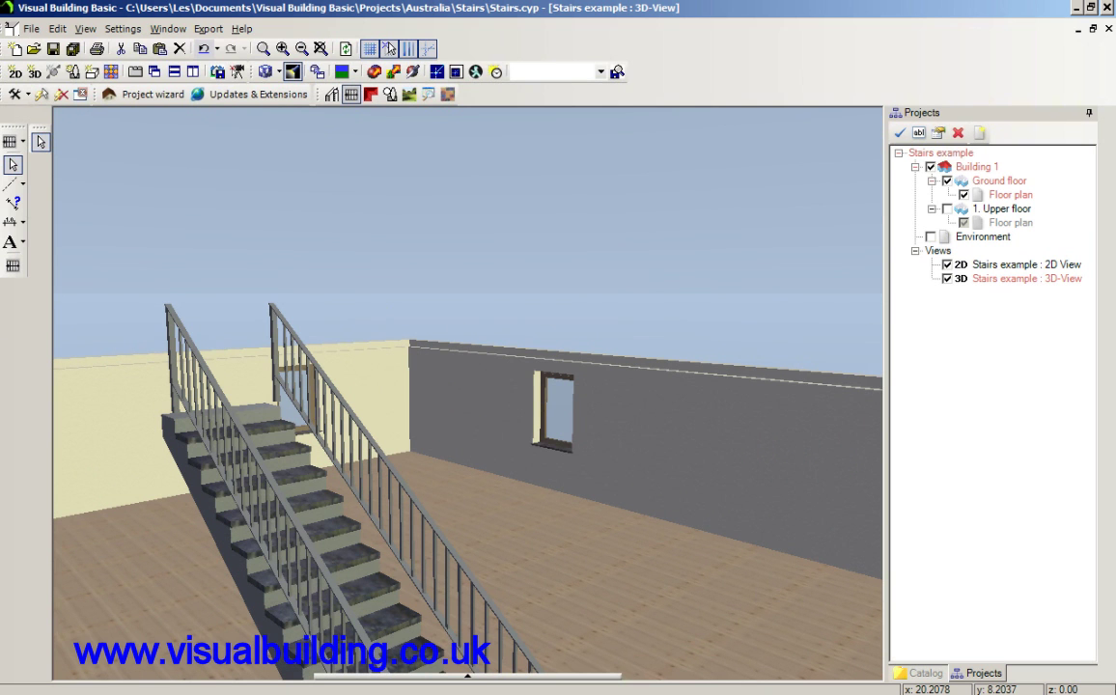
pyautogui.click(1005, 264)
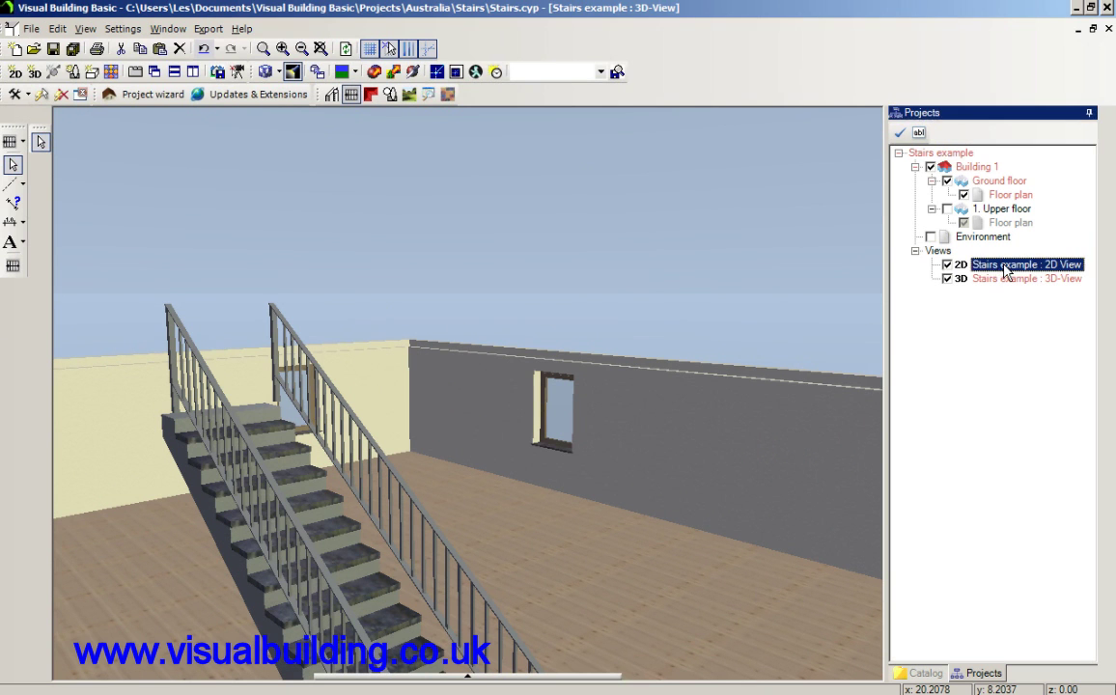
# Make the 2D plan current and add a horizontal and a vertical guideline on the lower plan.
pyautogui.rightClick(1007, 265)
pyautogui.click(948, 279)
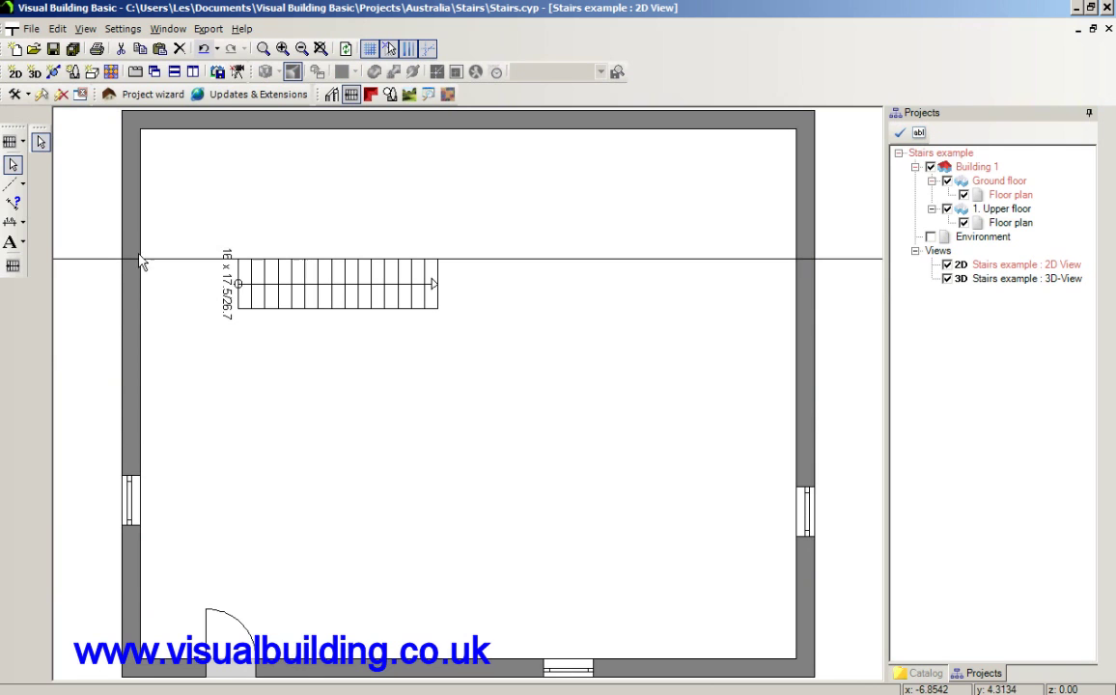
pyautogui.click(15, 269)
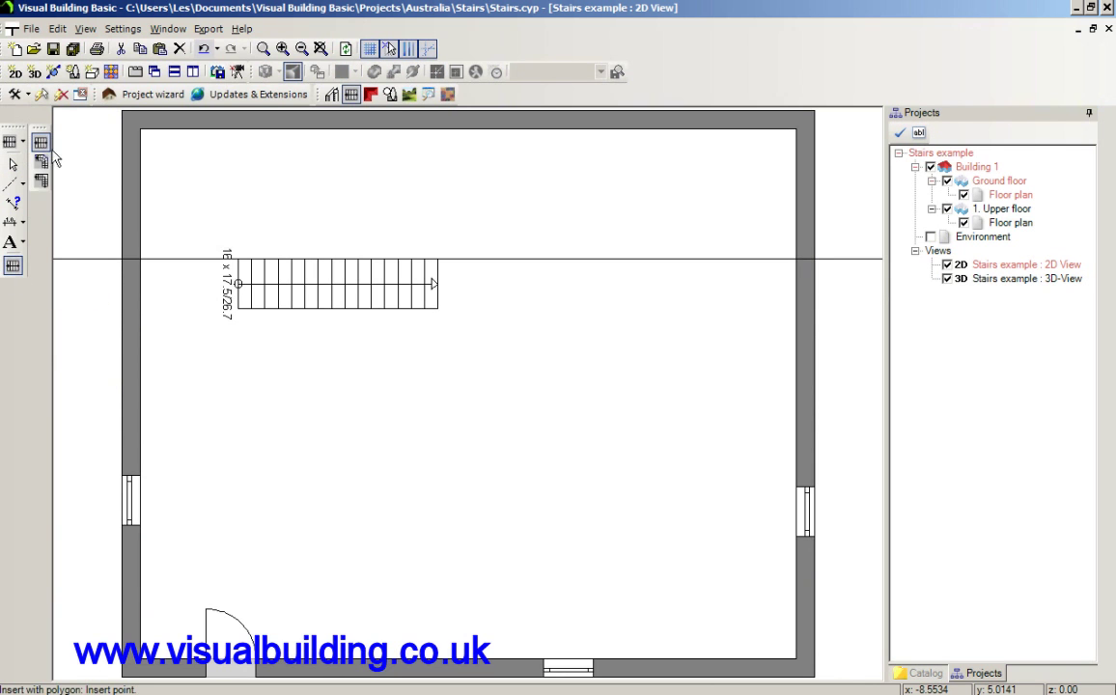
pyautogui.click(41, 164)
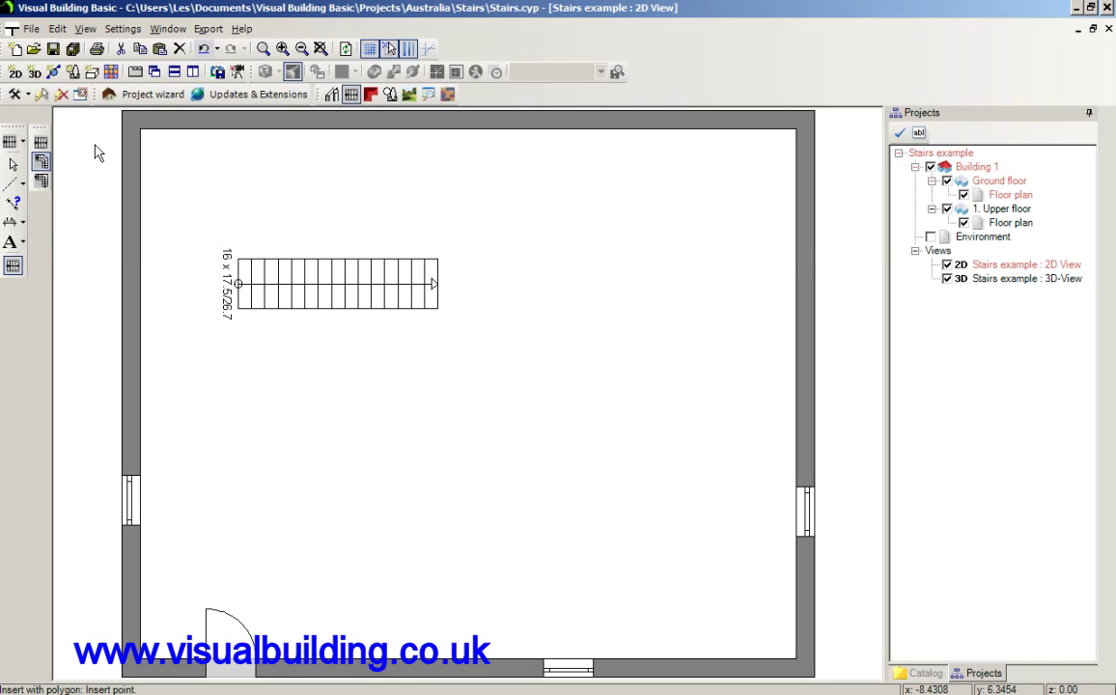
pyautogui.click(12, 183)
pyautogui.click(231, 422)
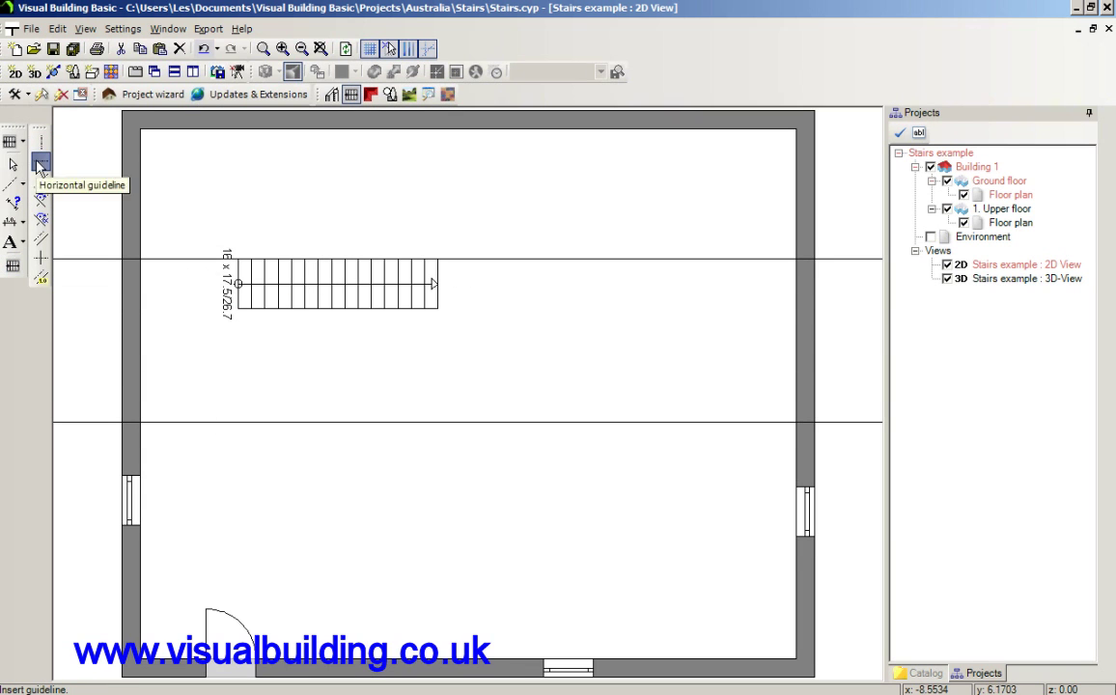
pyautogui.click(41, 142)
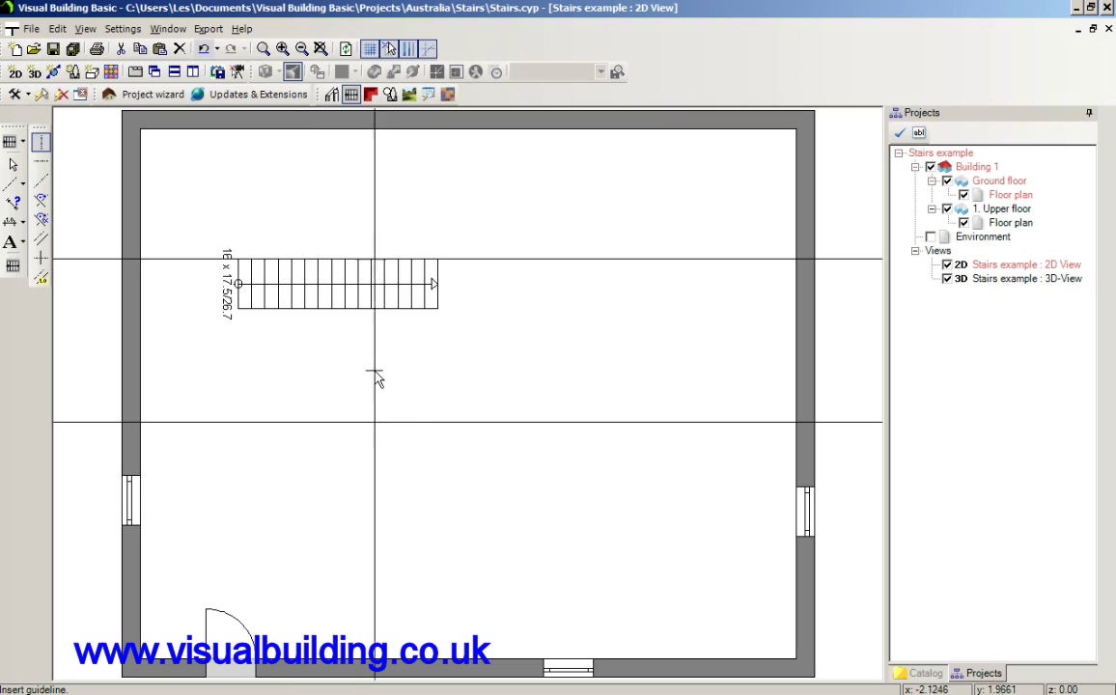
pyautogui.click(435, 415)
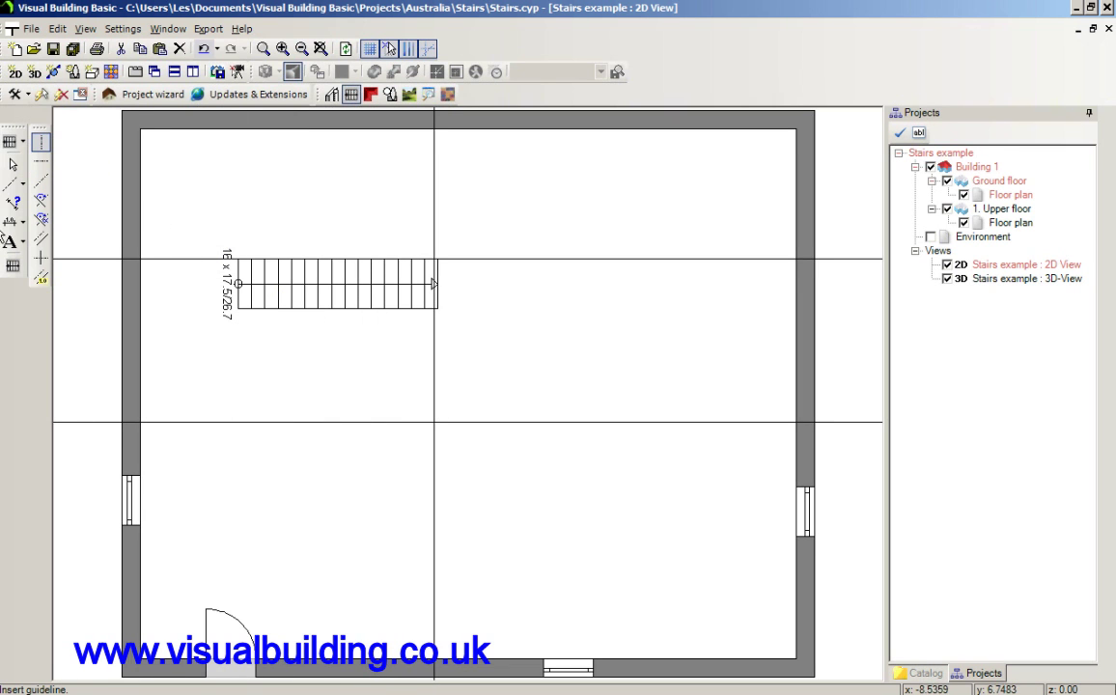
# Draw a 19-step geometrical stair turning at the guideline corner and confirm its properties.
pyautogui.click(12, 265)
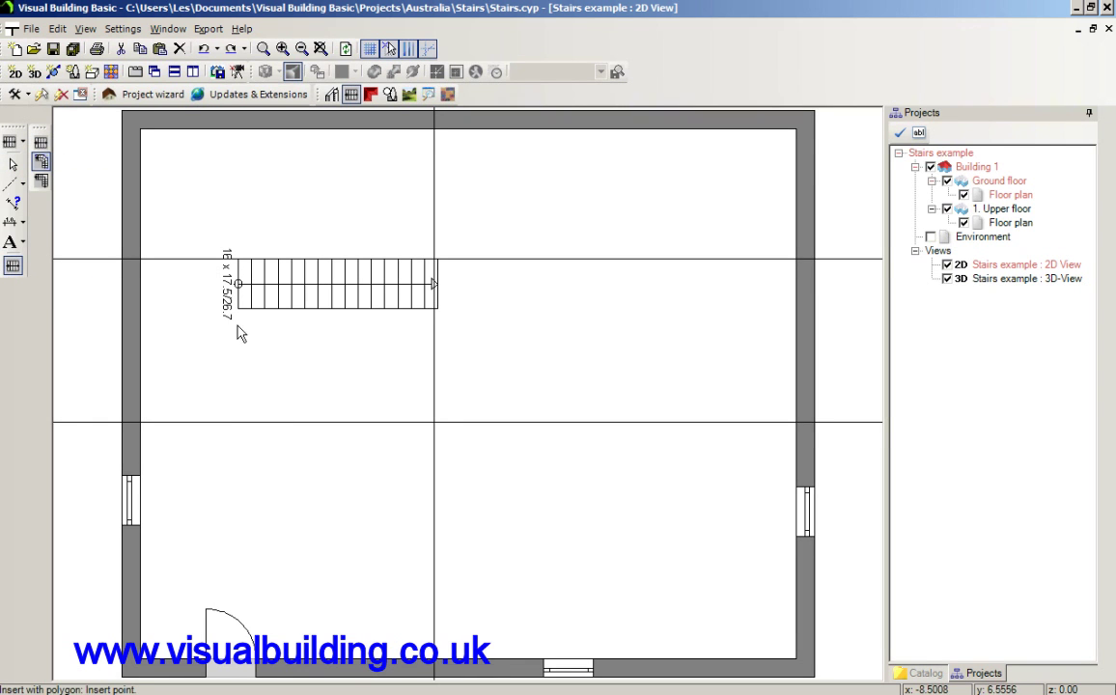
pyautogui.click(220, 426)
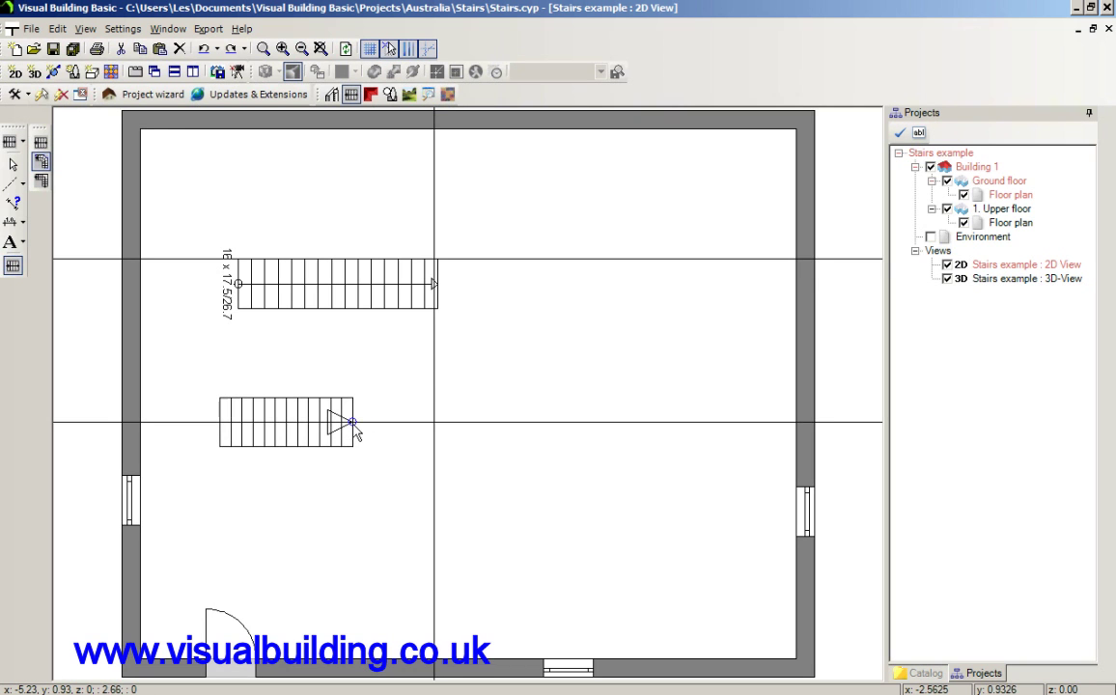
pyautogui.press('Escape')
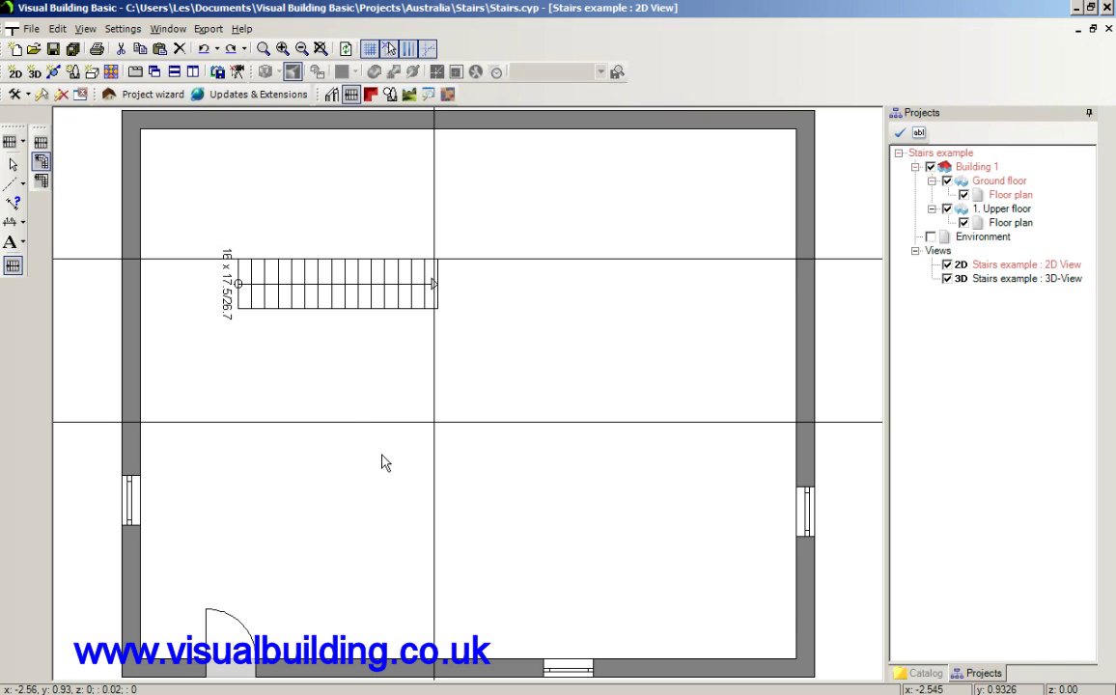
pyautogui.click(430, 504)
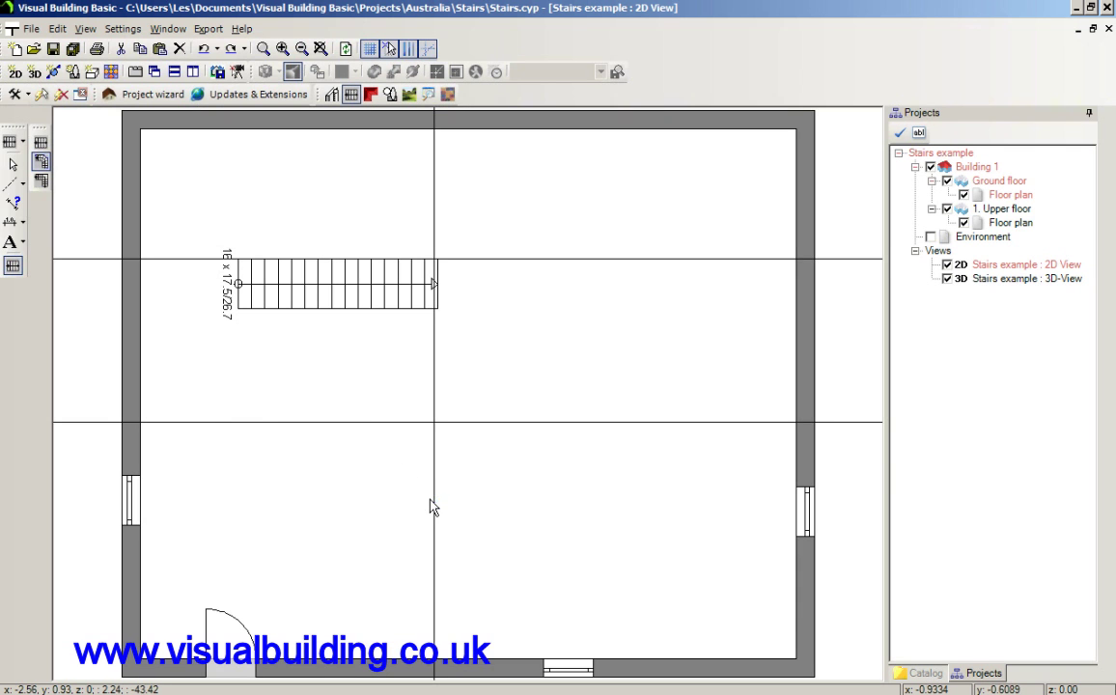
pyautogui.click(432, 604)
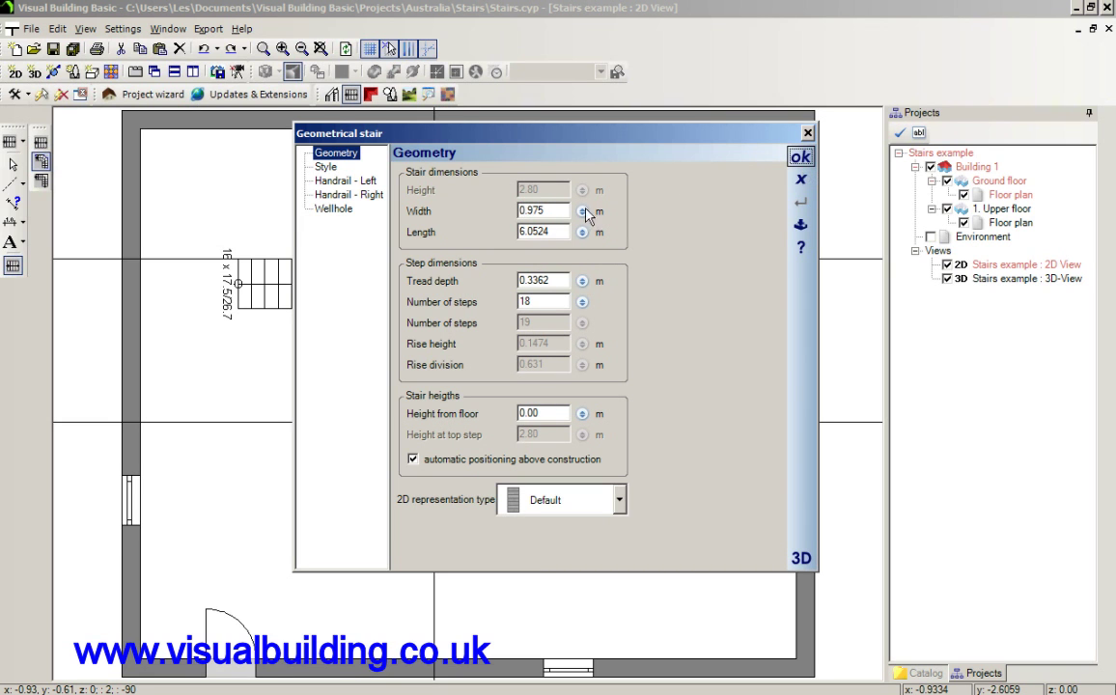
pyautogui.click(801, 160)
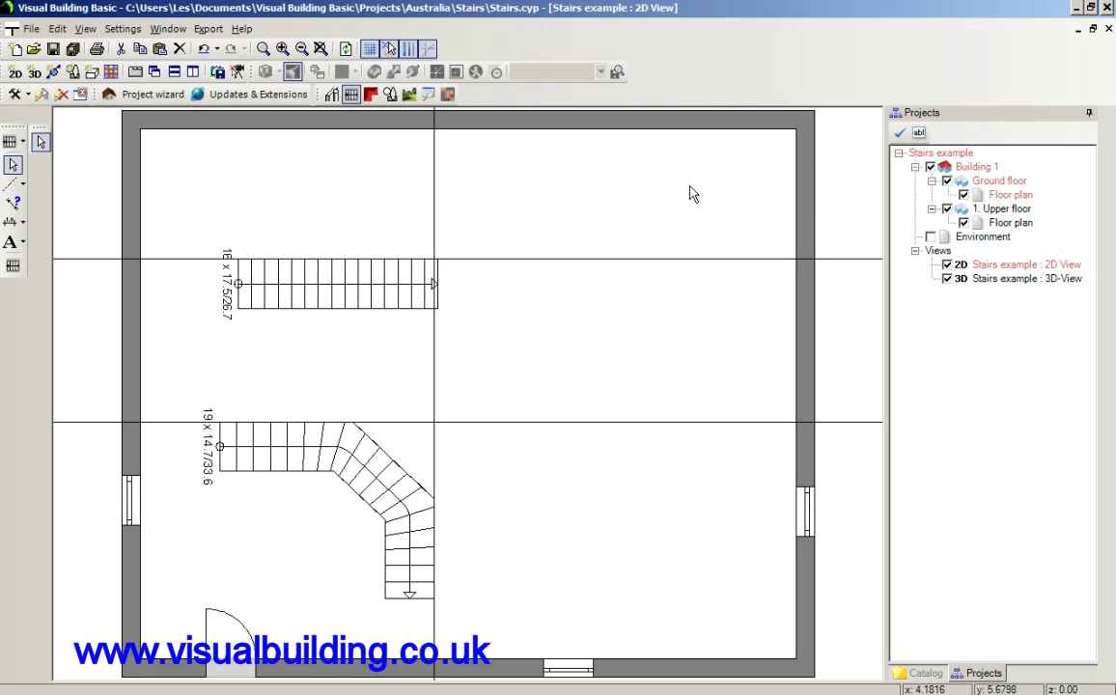
pyautogui.click(963, 268)
pyautogui.click(977, 280)
pyautogui.rightClick(977, 280)
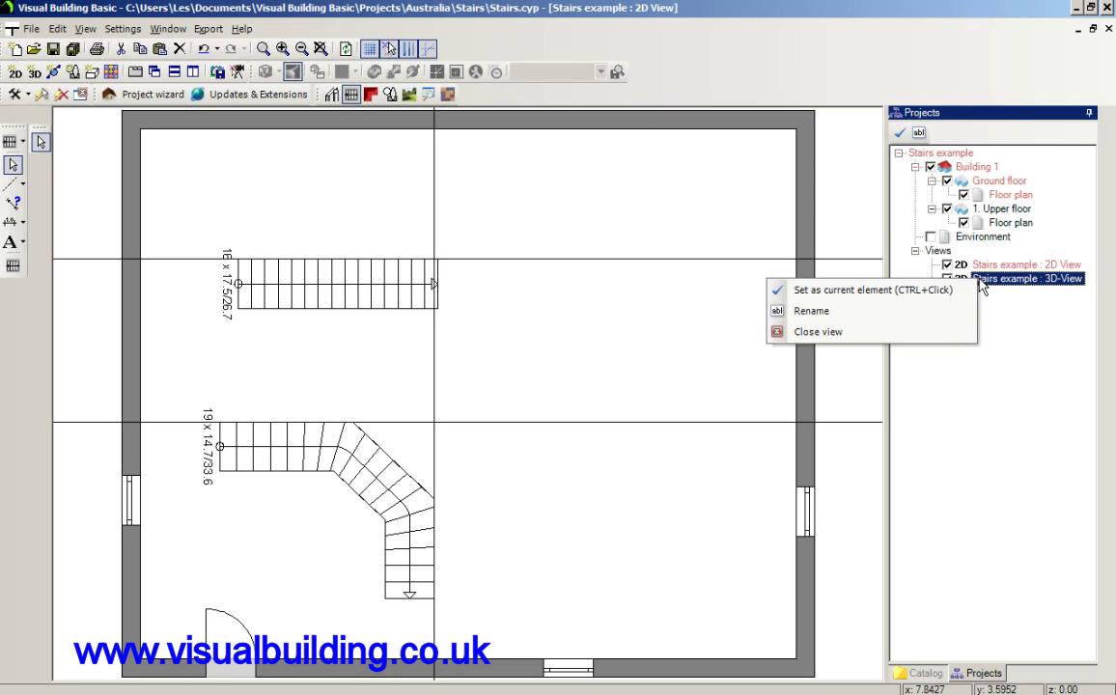
pyautogui.click(918, 293)
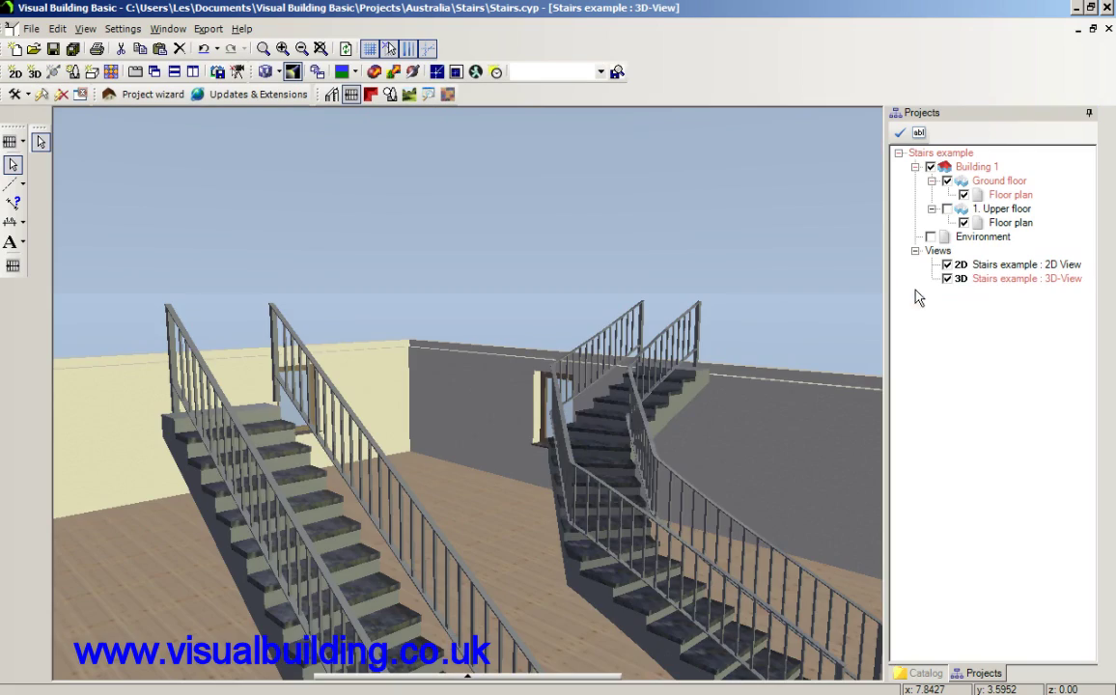
pyautogui.moveTo(703, 249); pyautogui.dragTo(620, 261)
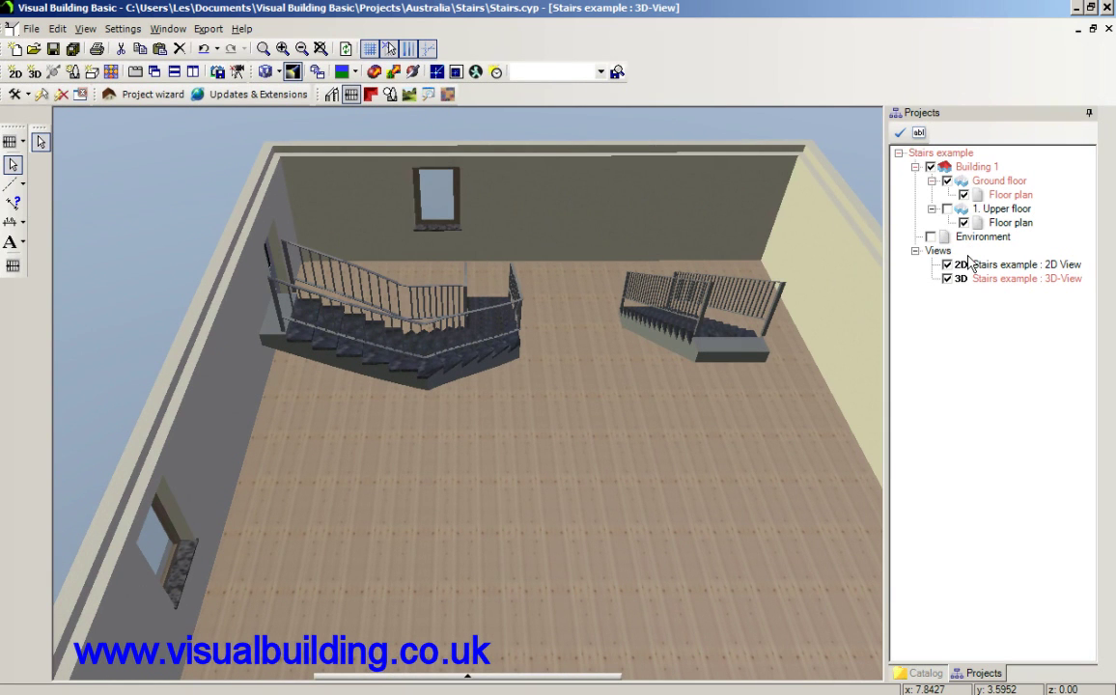
pyautogui.click(977, 279)
pyautogui.rightClick(977, 280)
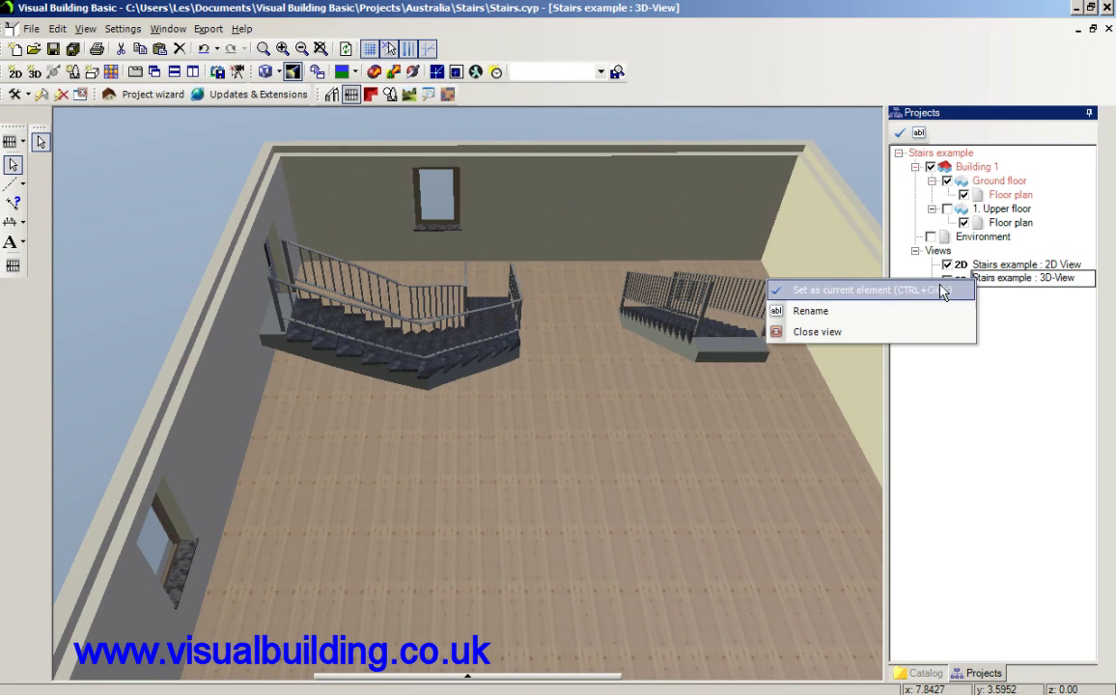
pyautogui.click(1025, 265)
pyautogui.rightClick(1023, 267)
# Back on the 2D plan, choose stairs with landing and add a vertical guideline on the right.
pyautogui.click(1004, 280)
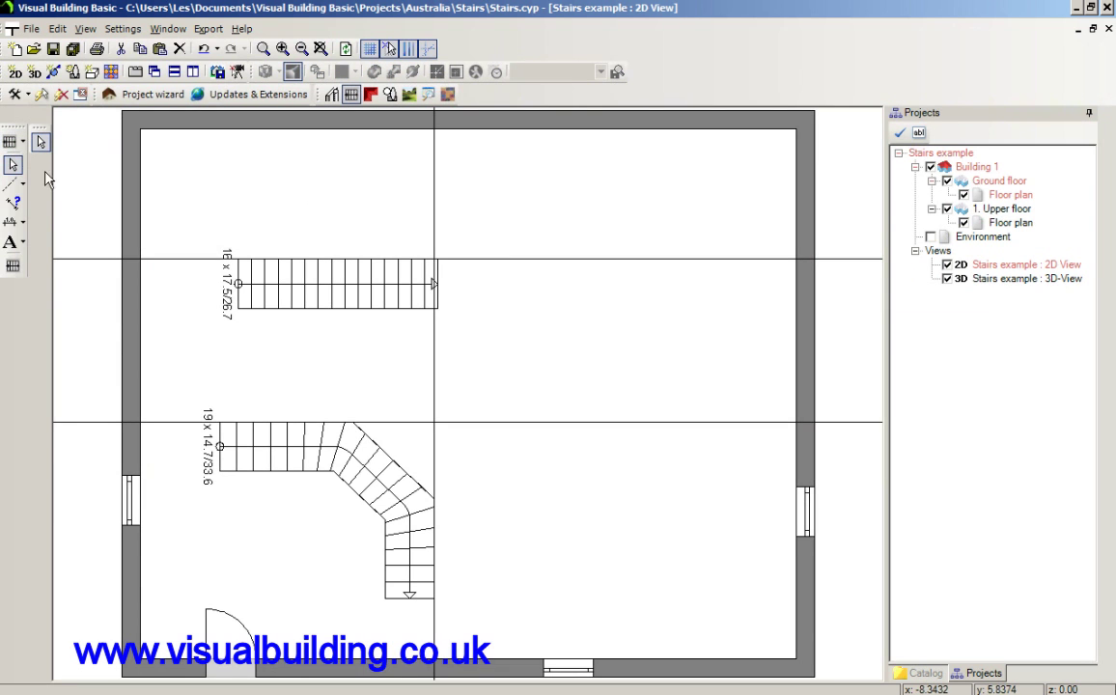
pyautogui.click(13, 265)
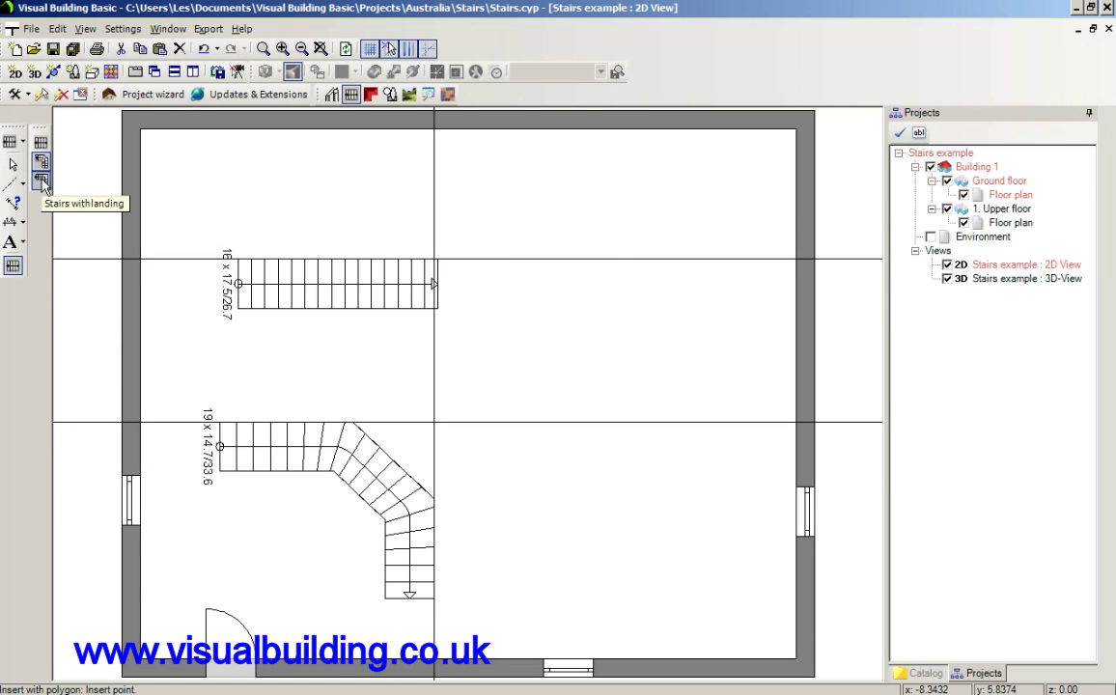
pyautogui.click(43, 181)
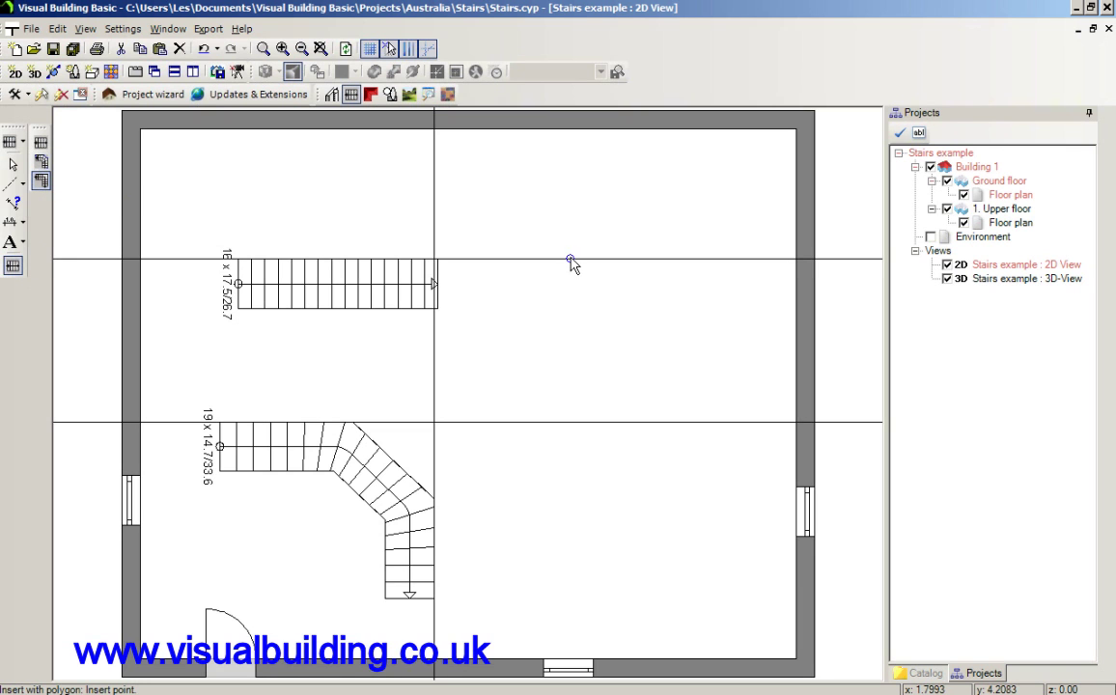
pyautogui.click(390, 48)
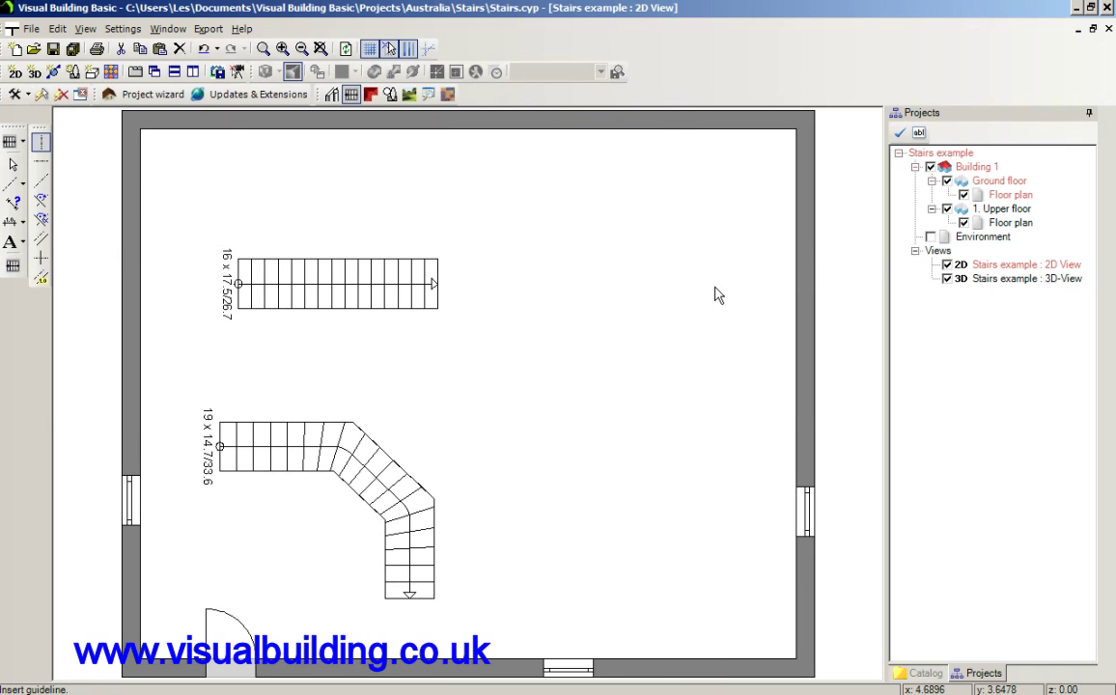
pyautogui.click(390, 49)
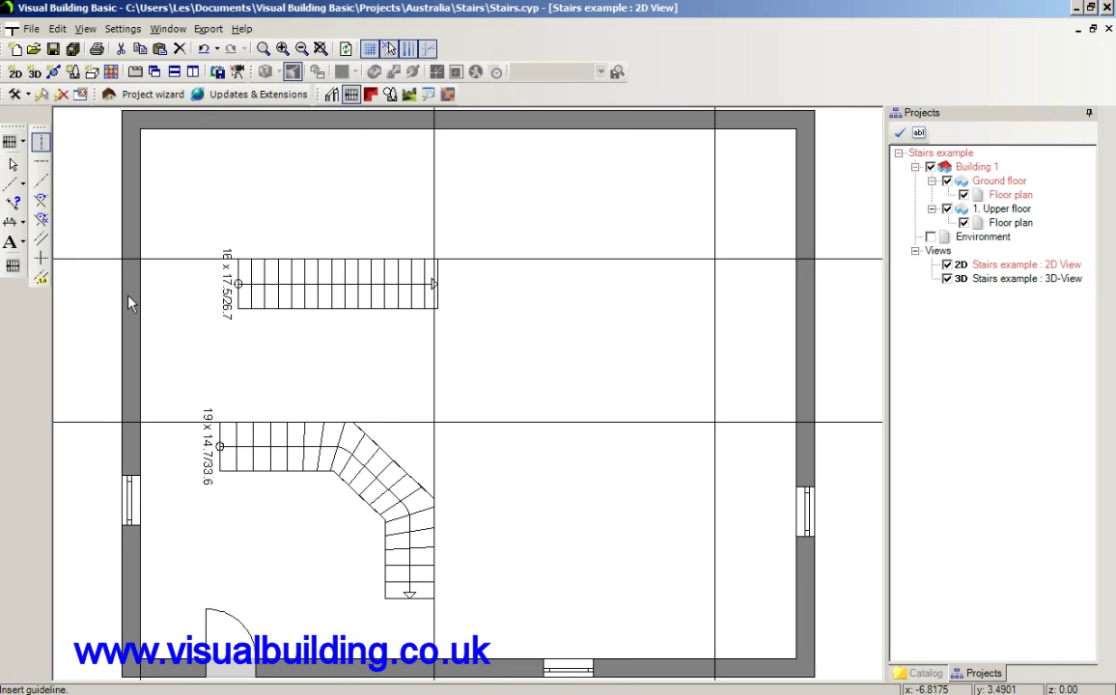
# Draw a 15-step U-shaped stair with landings right of the straight stair and confirm it.
pyautogui.click(12, 268)
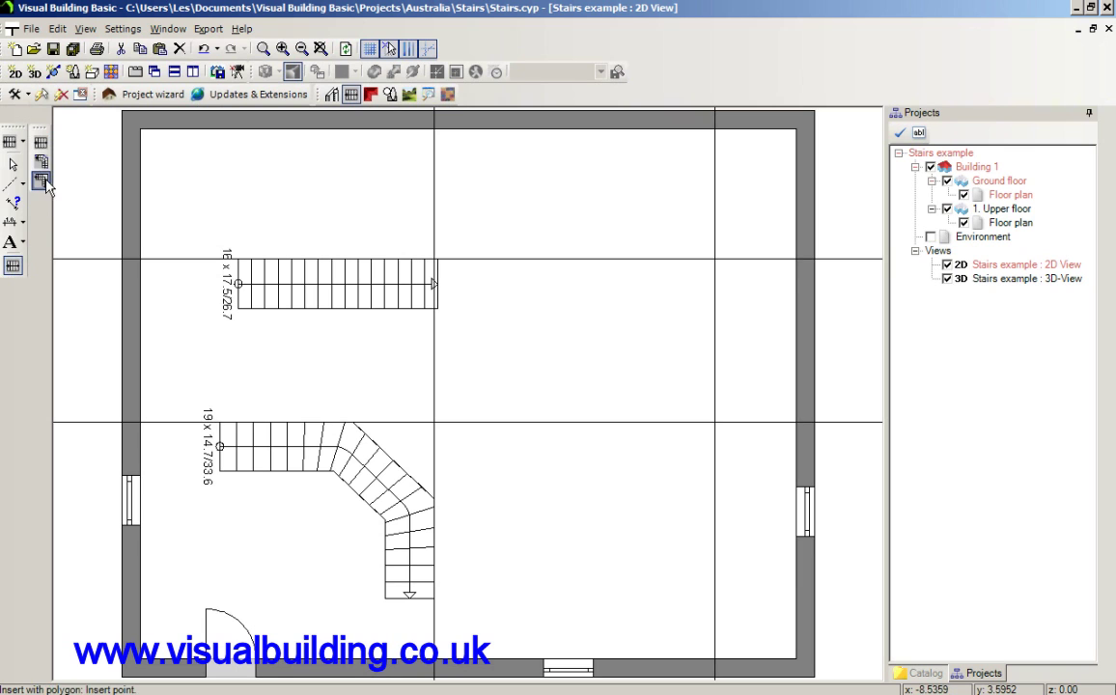
pyautogui.click(518, 269)
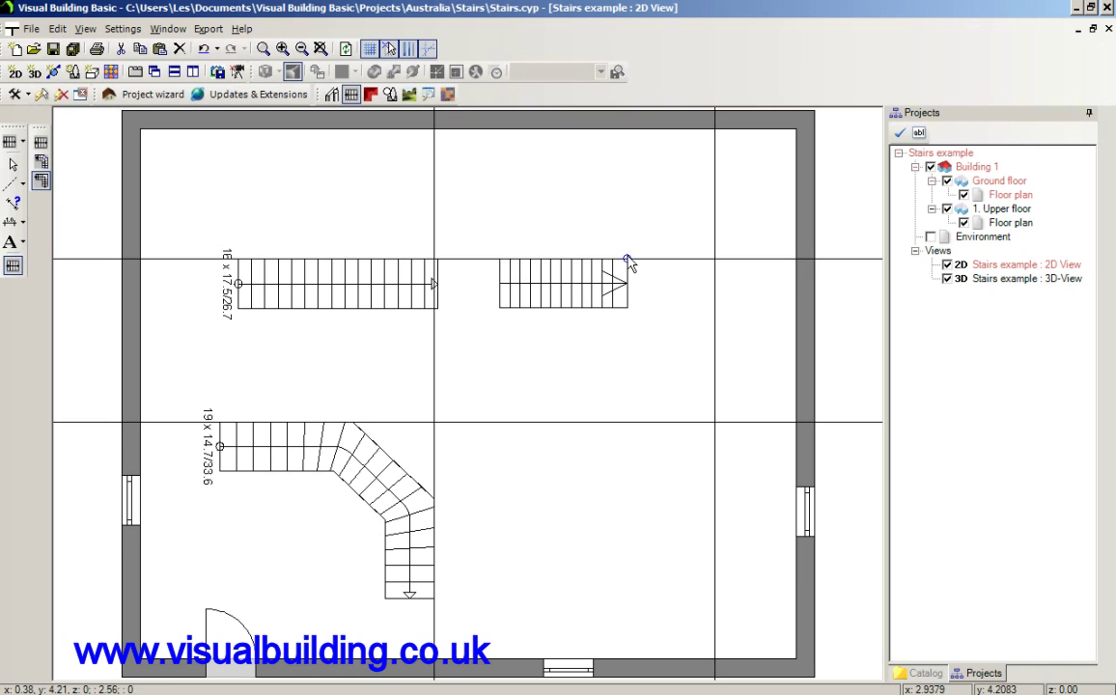
pyautogui.click(623, 261)
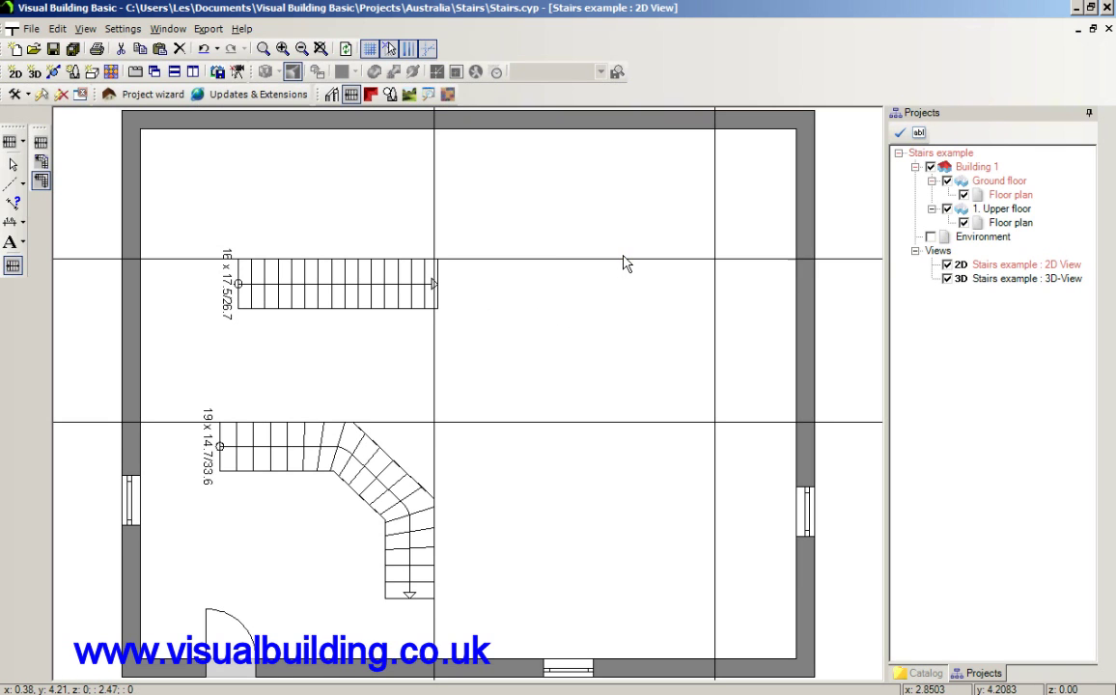
pyautogui.click(622, 423)
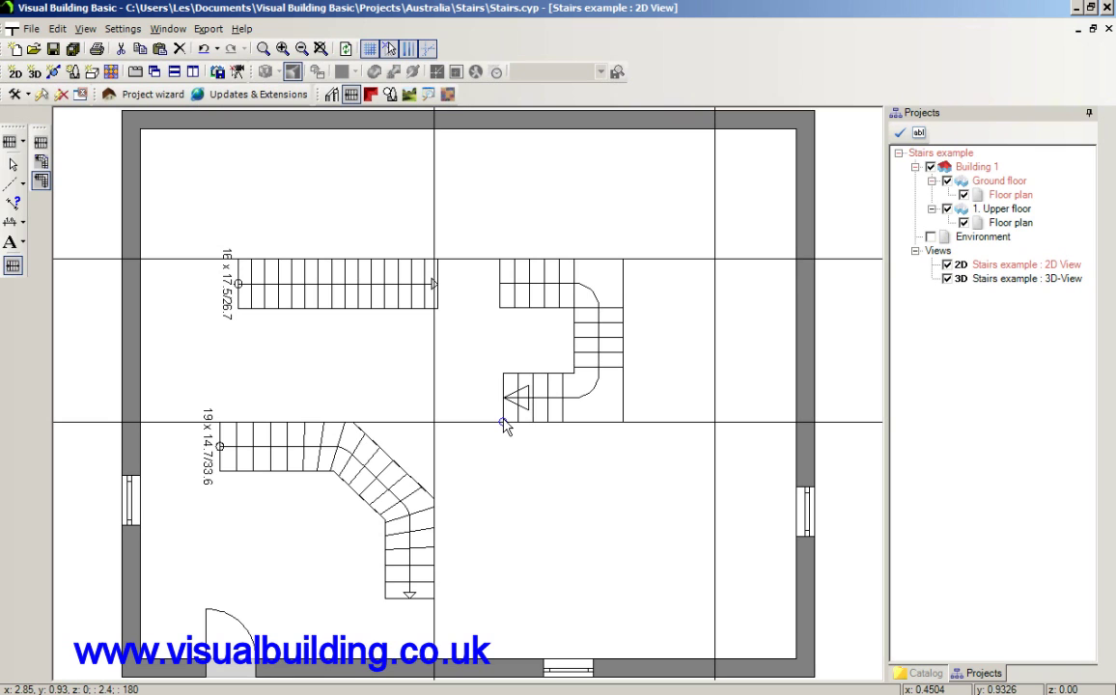
pyautogui.press('Escape')
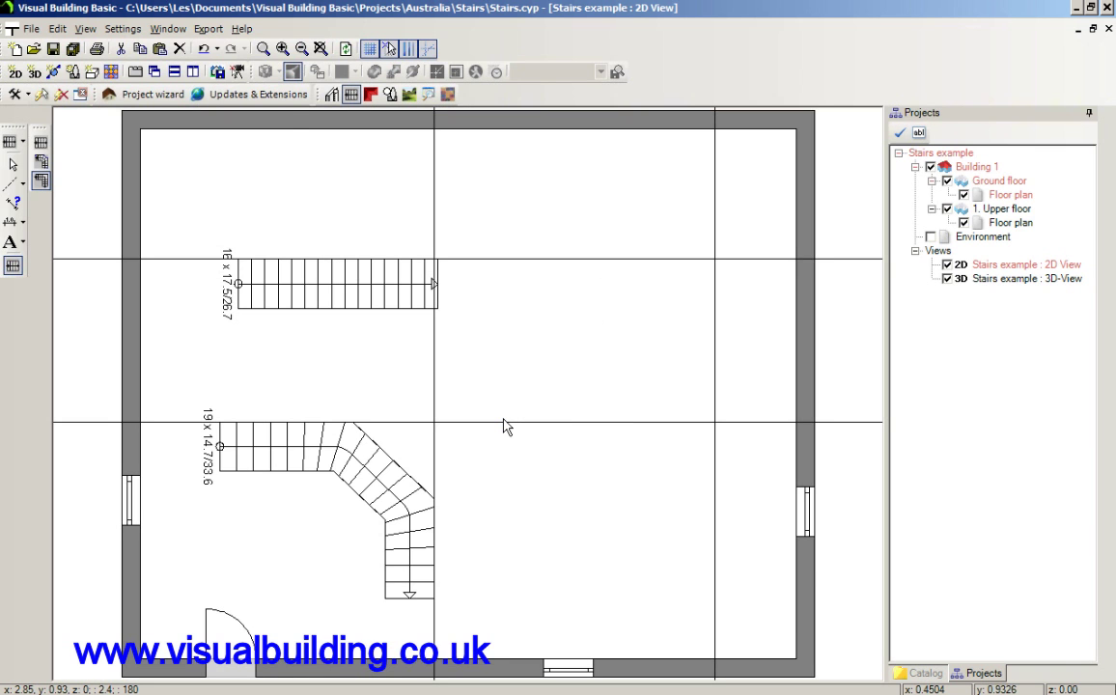
pyautogui.doubleClick(506, 427)
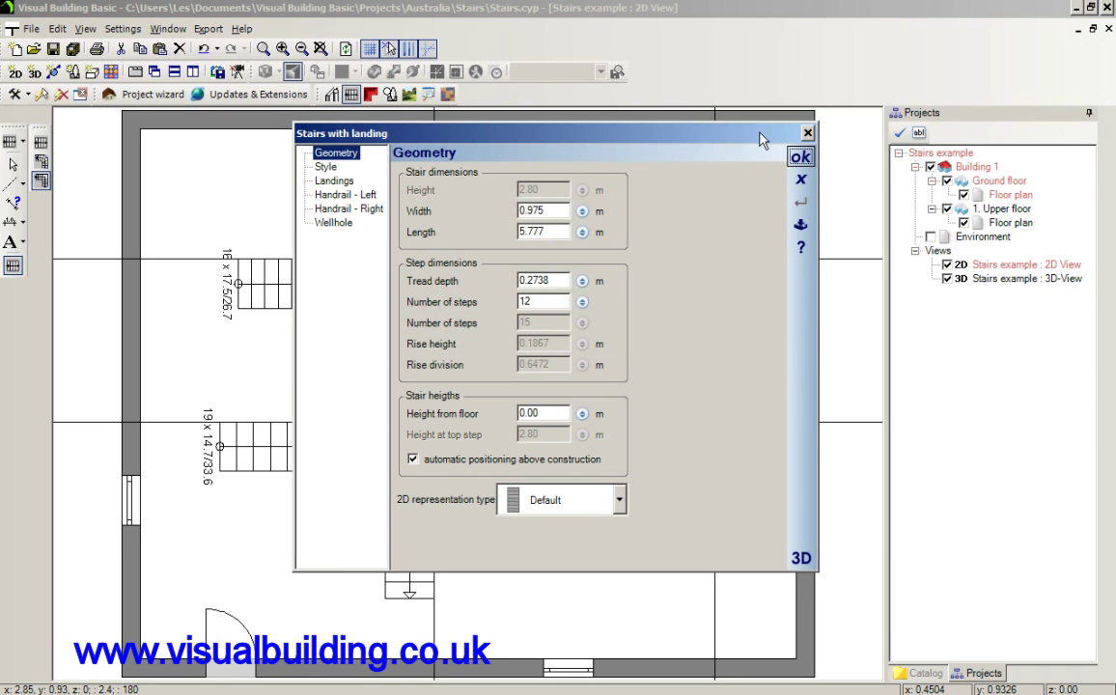
pyautogui.click(801, 159)
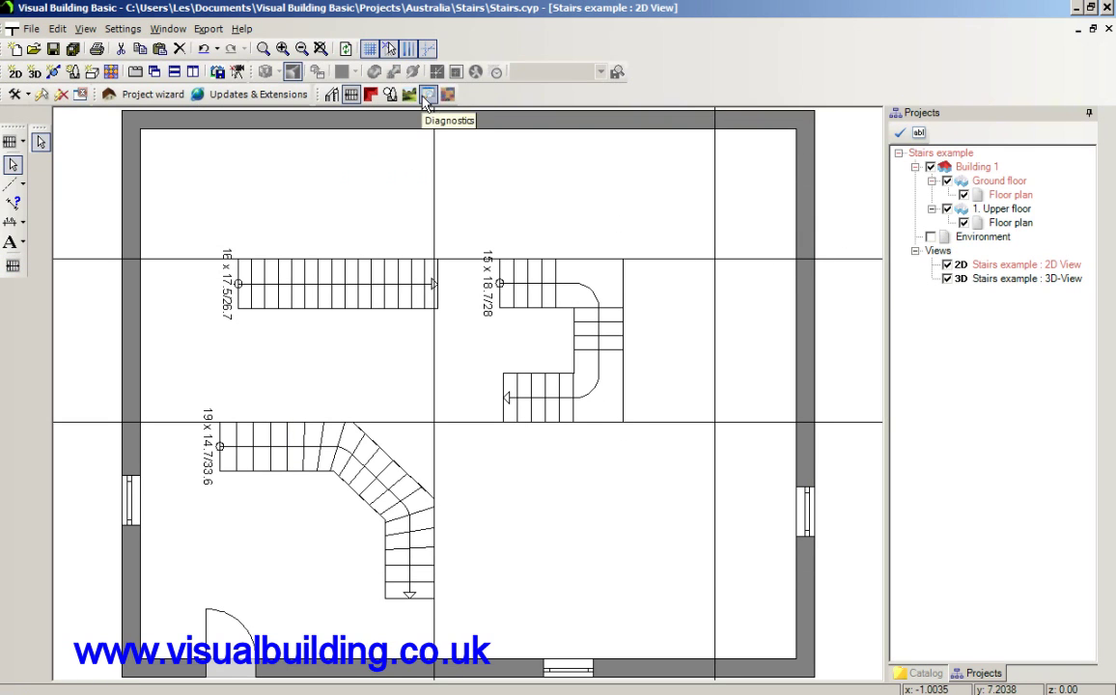
# In the 3D view, set the stair with landing's type to Wood stairway.
pyautogui.rightClick(1004, 278)
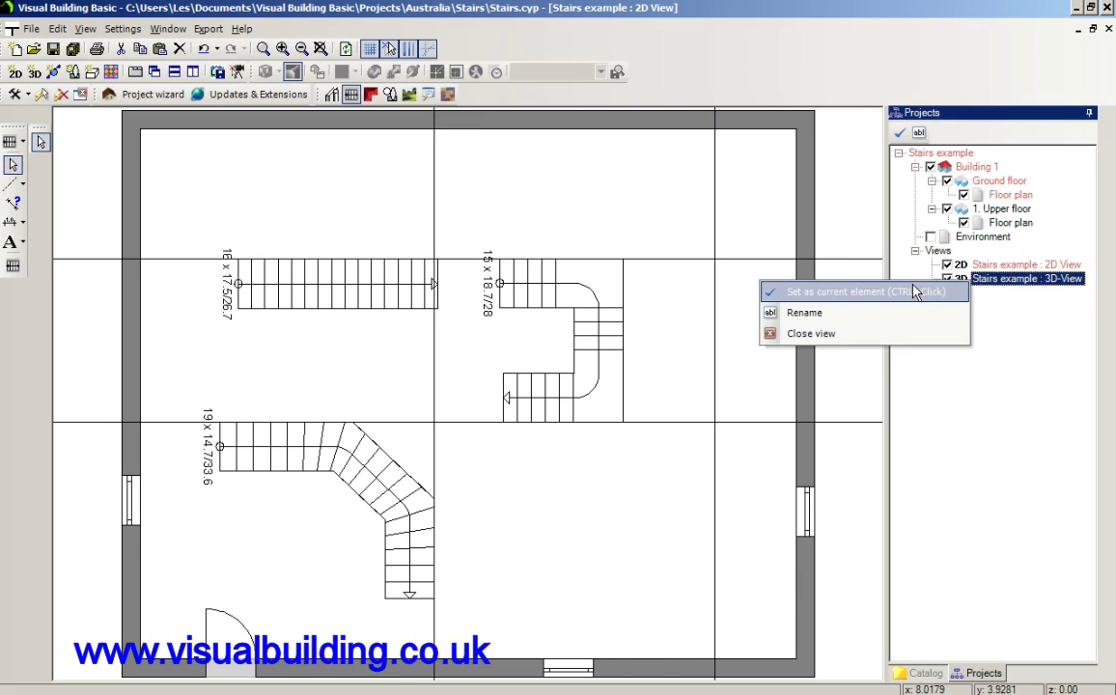
pyautogui.click(828, 259)
pyautogui.moveTo(756, 412); pyautogui.dragTo(455, 437)
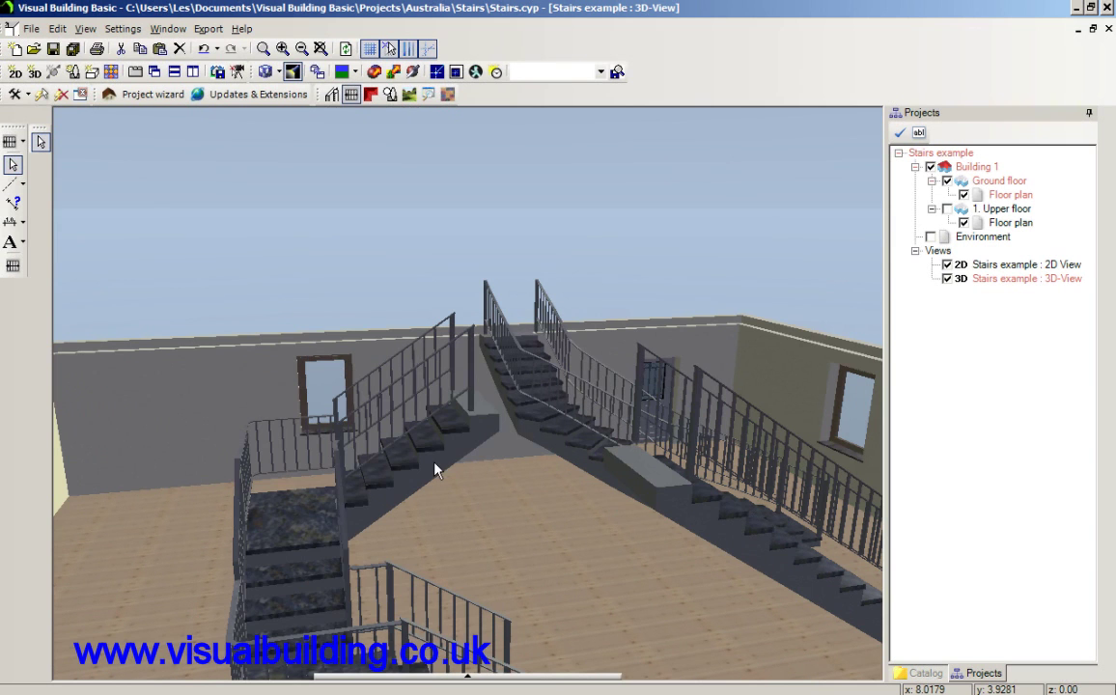
pyautogui.click(434, 470)
pyautogui.doubleClick(435, 470)
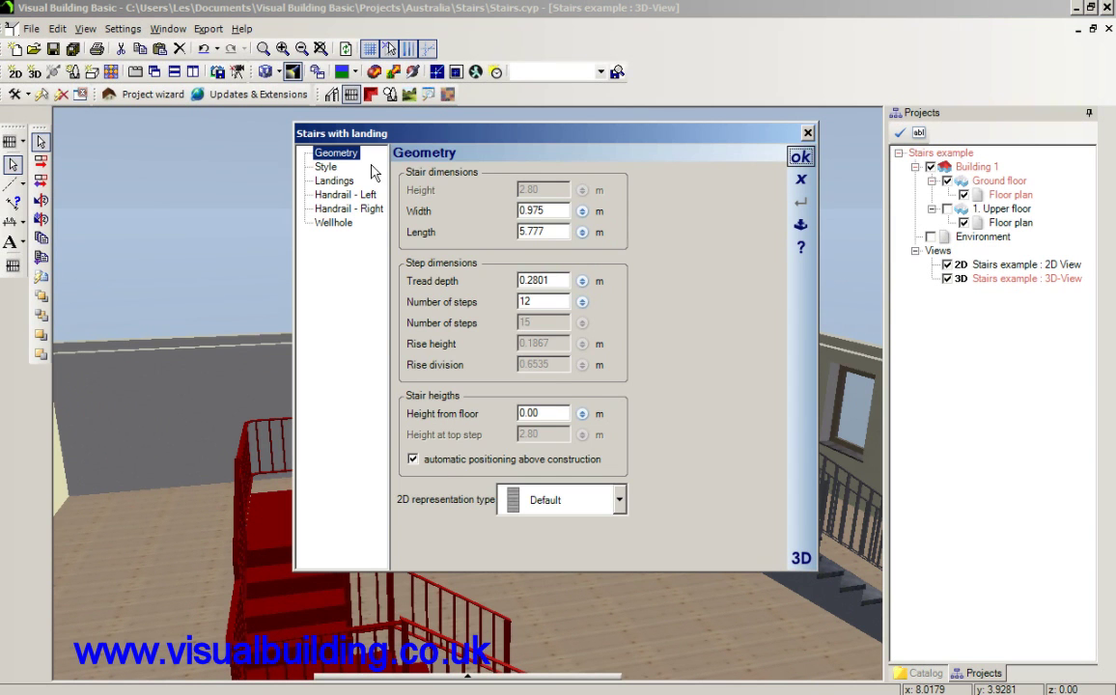
pyautogui.click(327, 169)
pyautogui.click(619, 186)
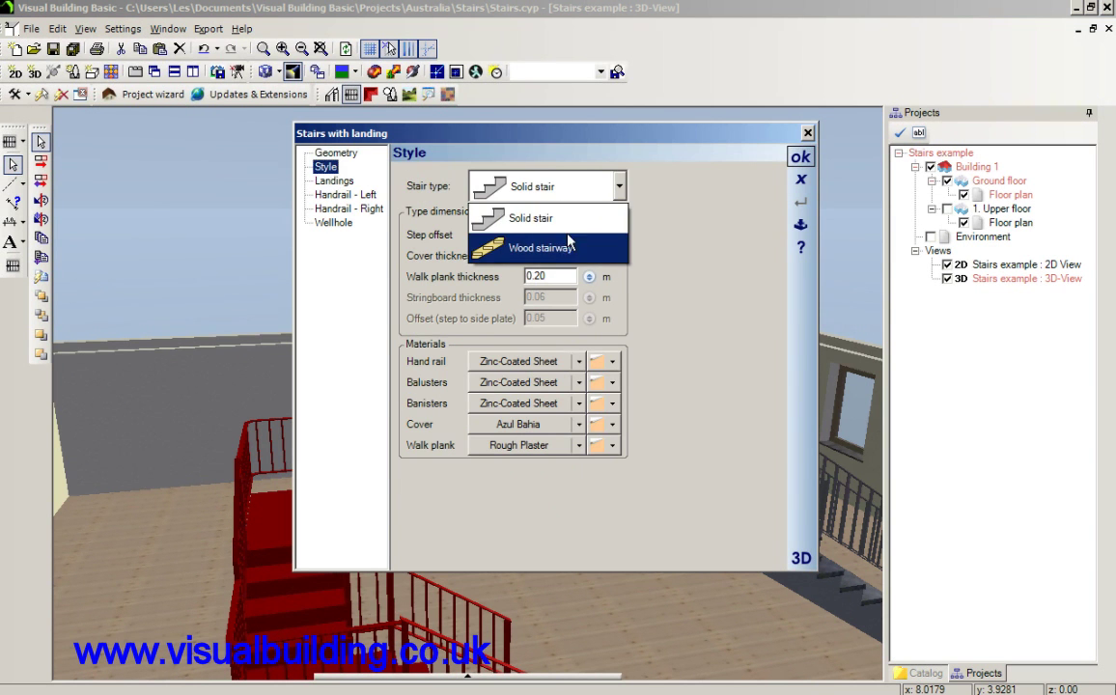
pyautogui.click(564, 250)
pyautogui.click(800, 159)
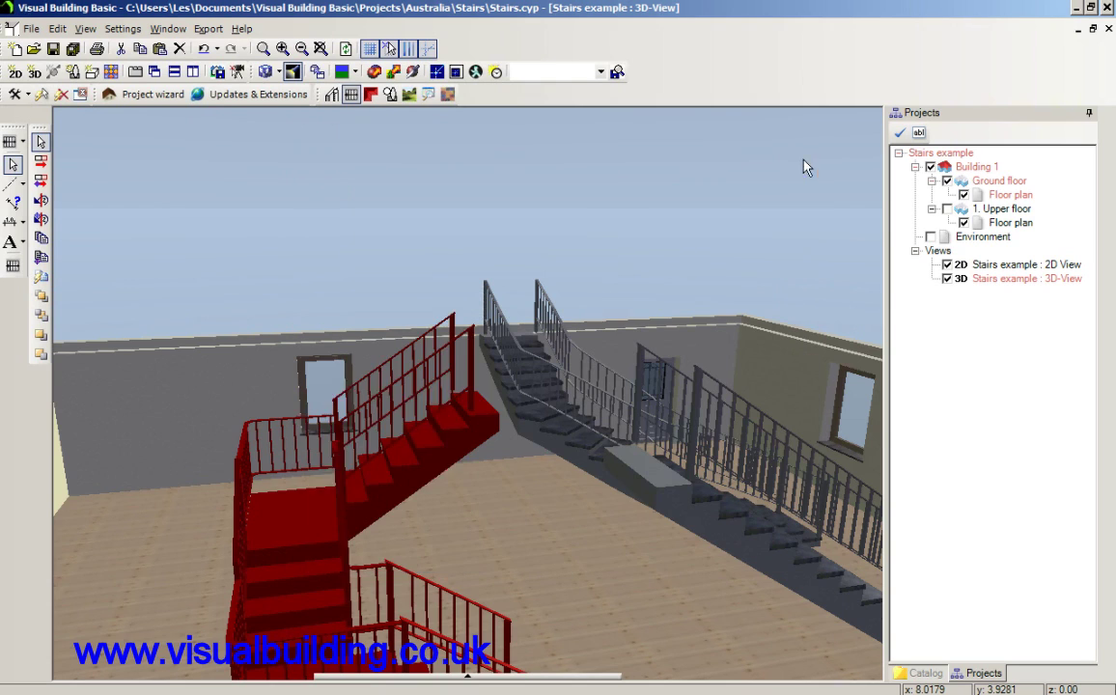
# Orbit the 3D view to see all three staircases from above.
pyautogui.moveTo(359, 339); pyautogui.dragTo(222, 465)
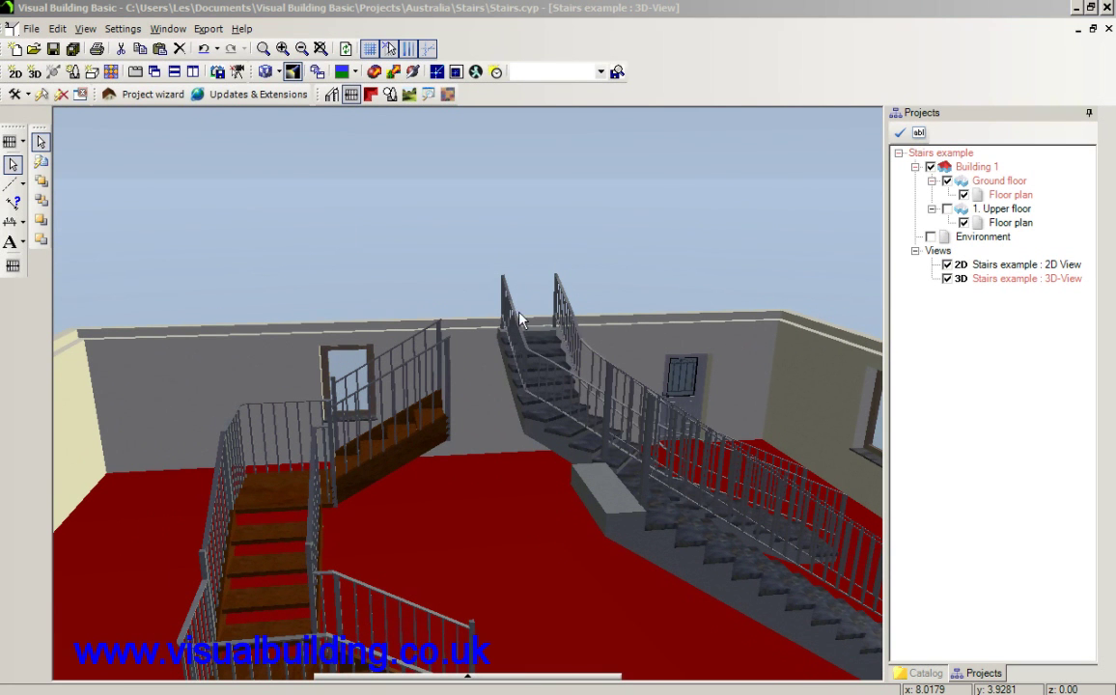
pyautogui.moveTo(322, 224); pyautogui.dragTo(374, 224)
pyautogui.moveTo(346, 264); pyautogui.dragTo(330, 294)
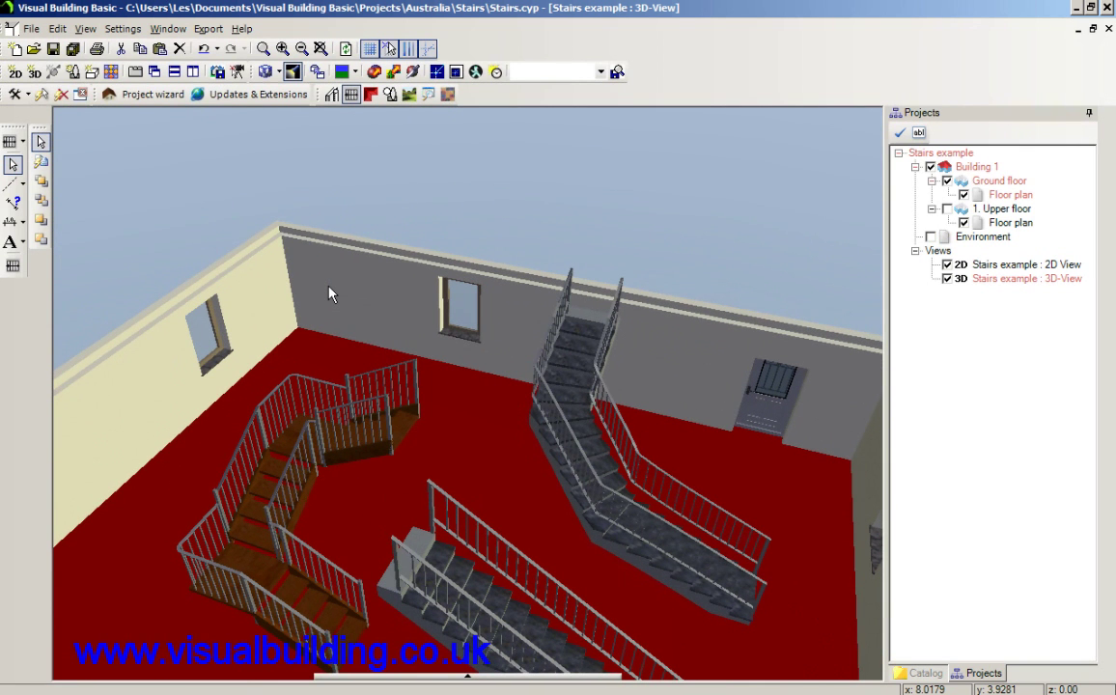
# Remove the wooden, metal and straight staircases along with the leftover railings.
pyautogui.hotkey('ctrl', 'z')
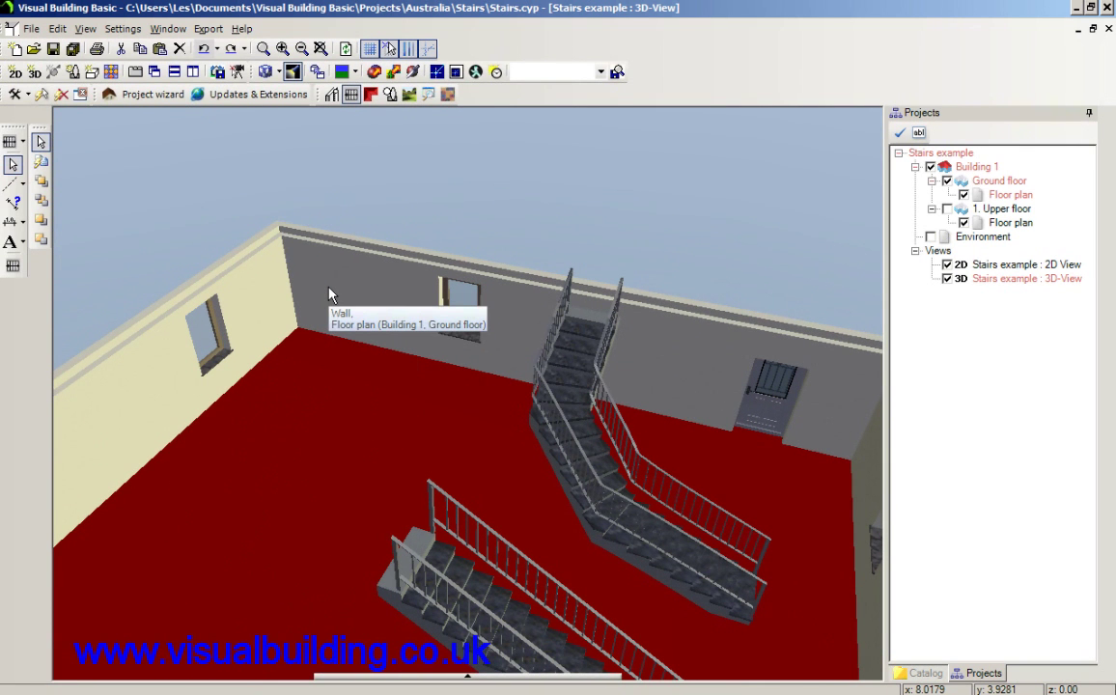
pyautogui.hotkey('ctrl', 'z')
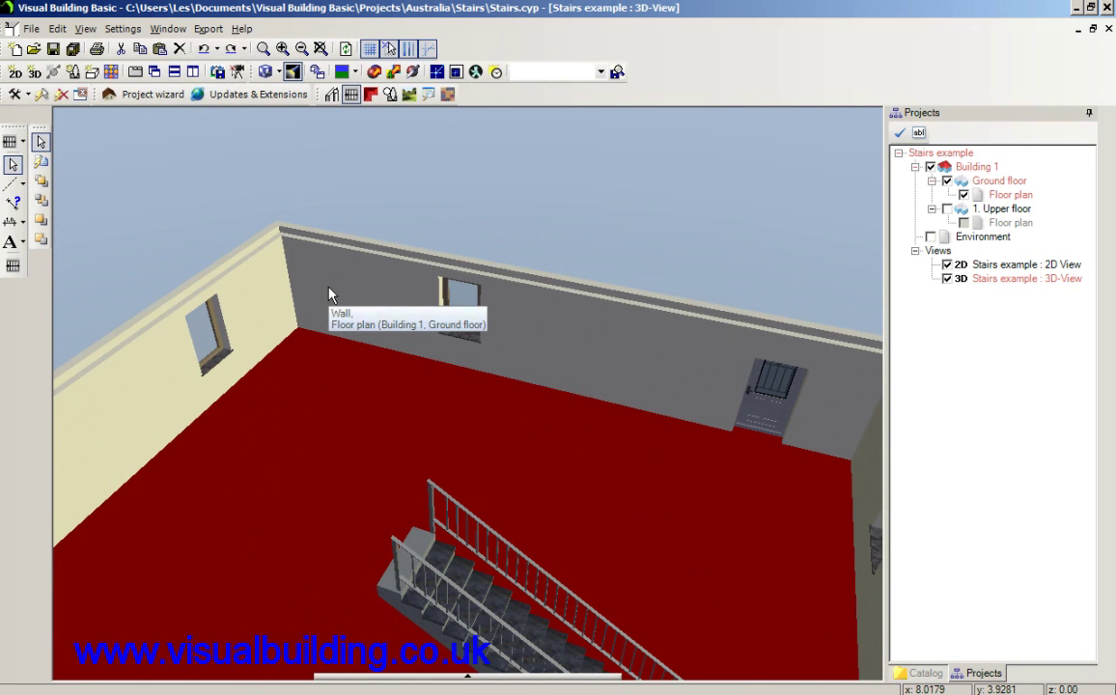
pyautogui.hotkey('ctrl', 'z')
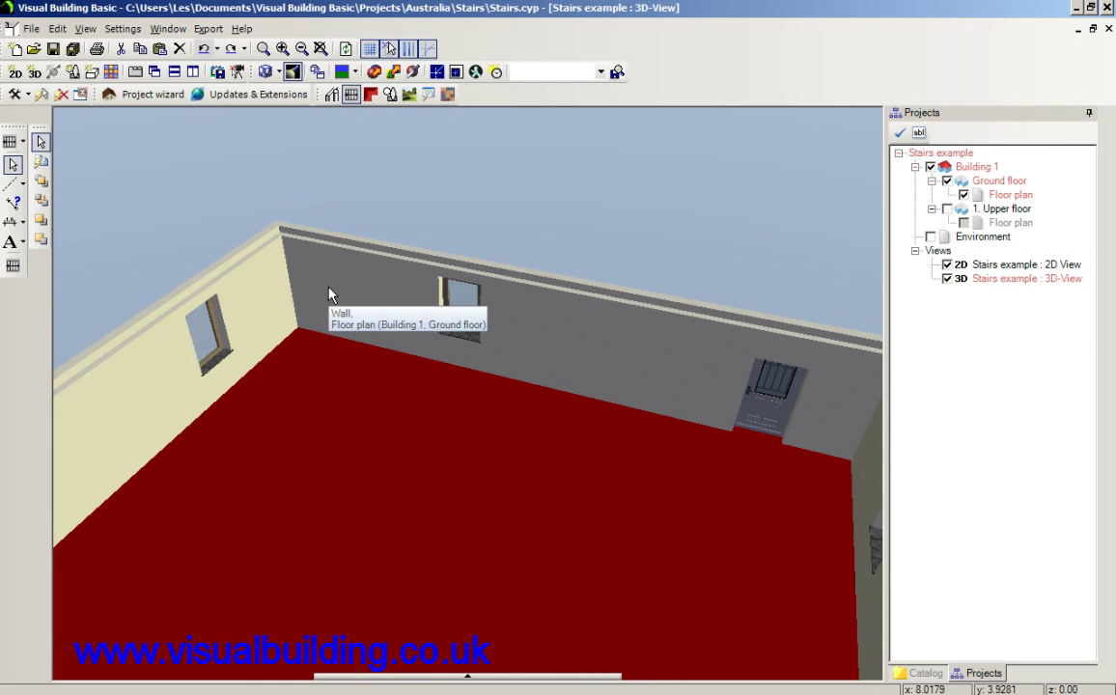
pyautogui.hotkey('ctrl', 'z')
# Make the 2D floor plan the current view again.
pyautogui.click(920, 261)
pyautogui.rightClick(921, 261)
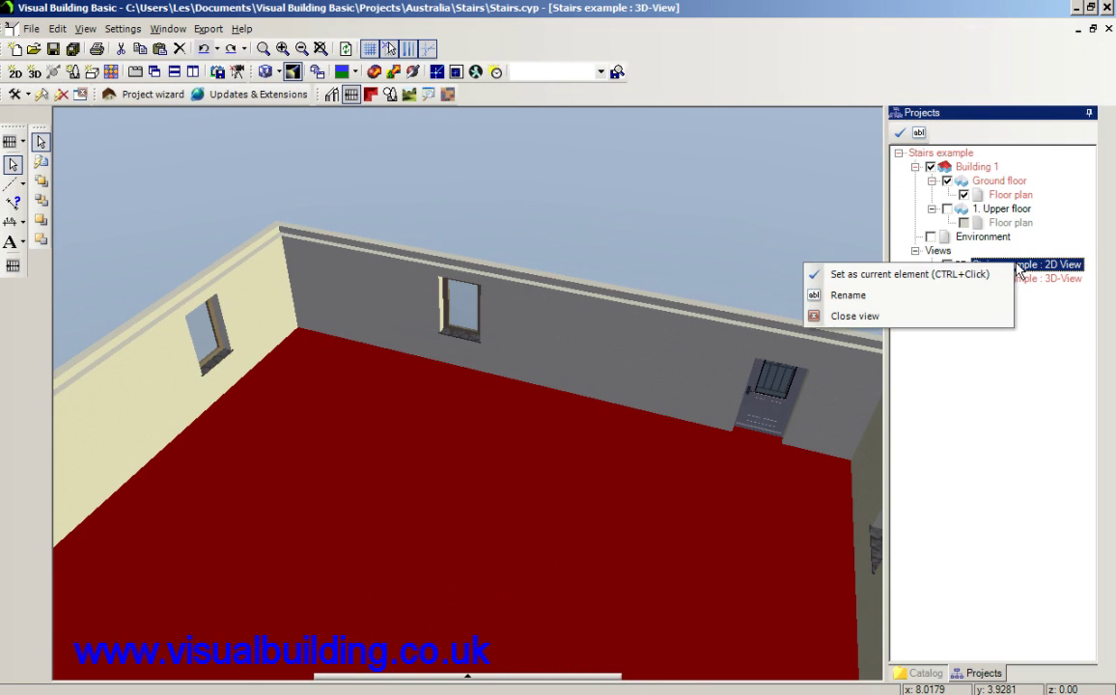
pyautogui.click(840, 271)
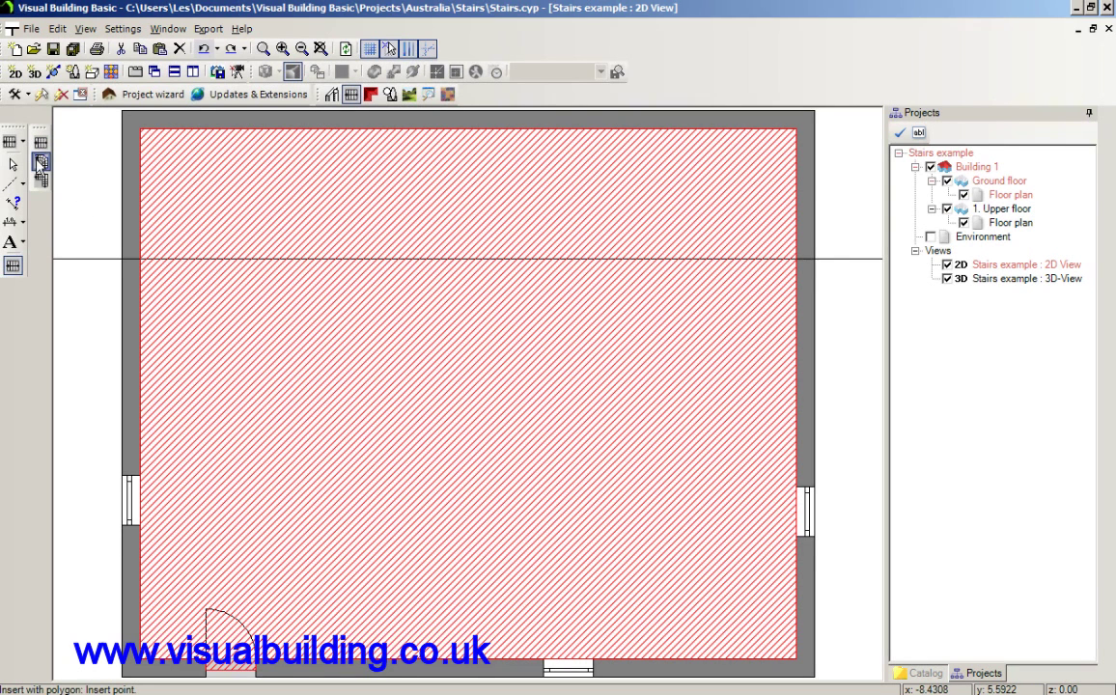
# Draw a multi-flight geometrical stair from the room's upper left to near the right wall.
pyautogui.click(251, 262)
pyautogui.click(481, 259)
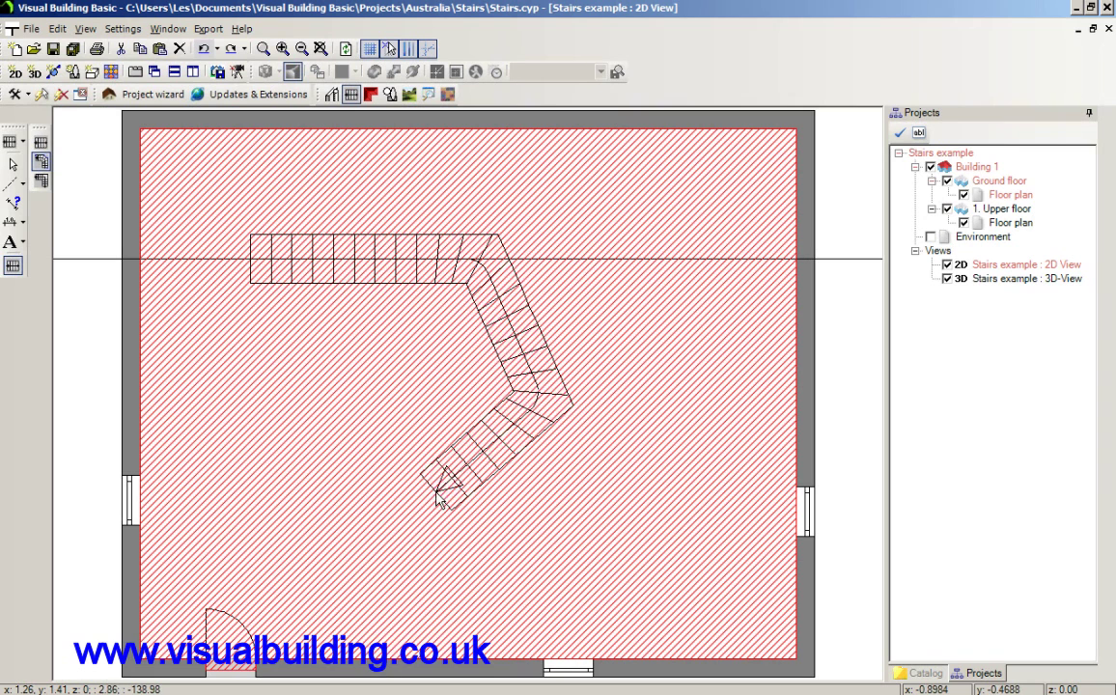
pyautogui.click(427, 389)
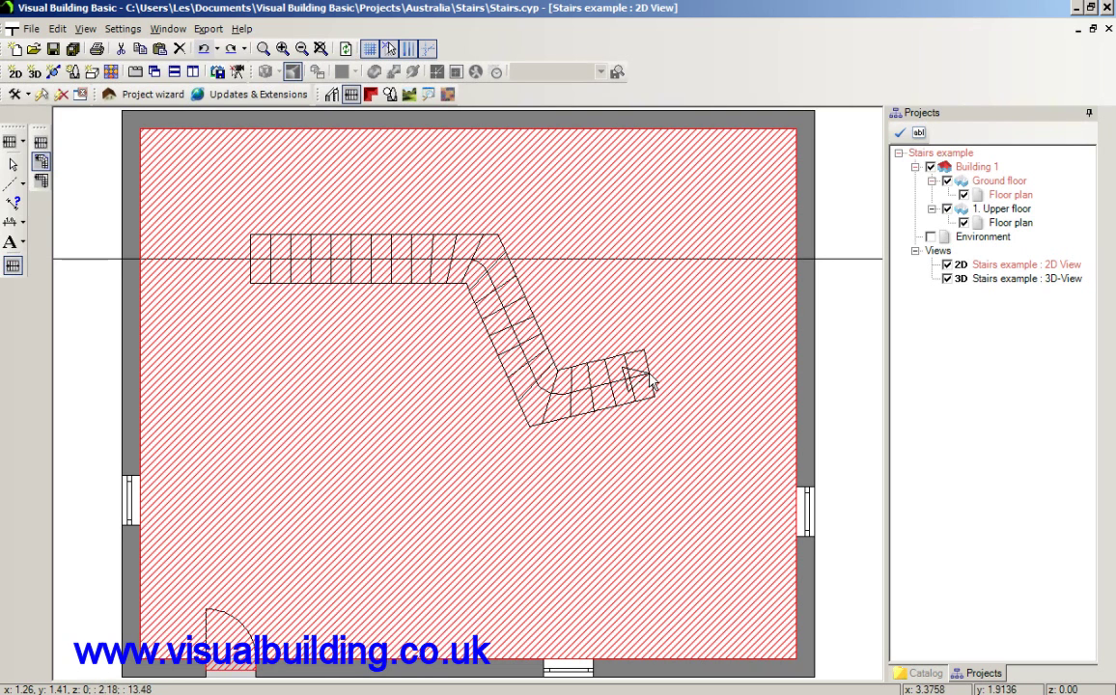
pyautogui.press('Escape')
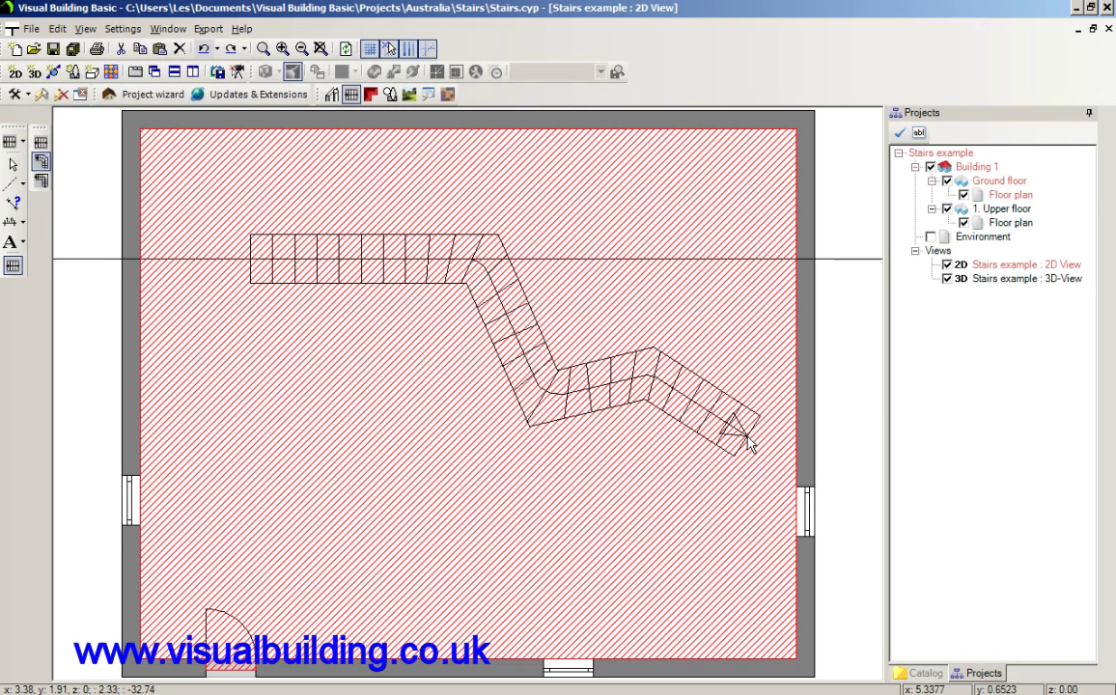
pyautogui.click(750, 444)
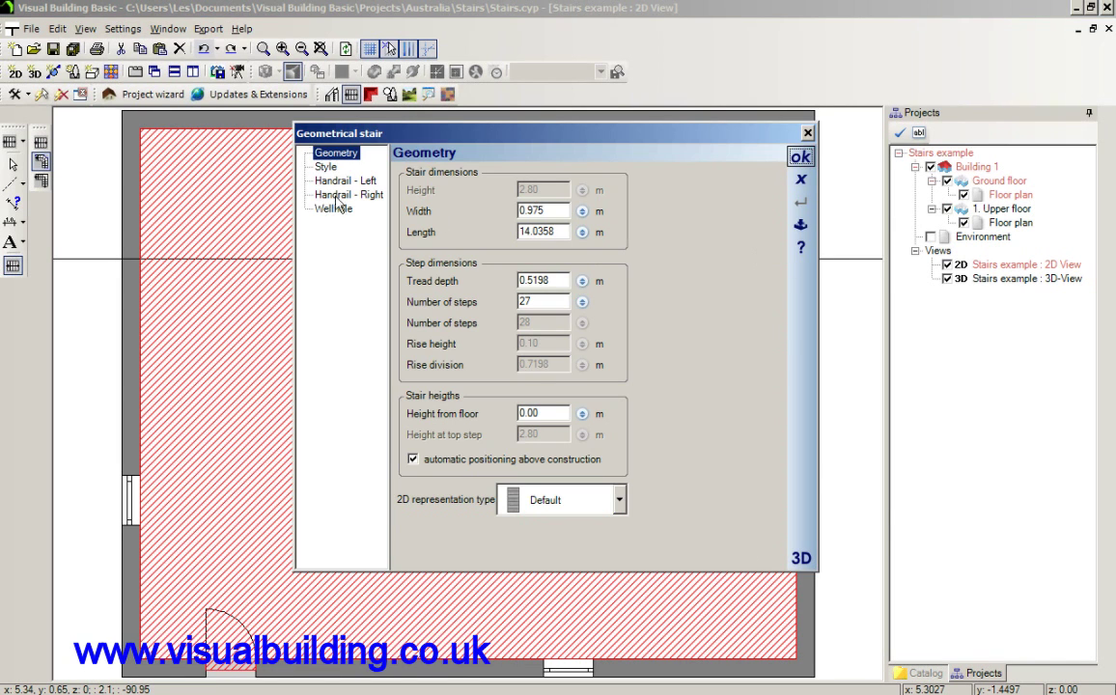
# Set the new zig-zag stair's type to Wood stairway.
pyautogui.click(324, 167)
pyautogui.click(606, 193)
pyautogui.click(527, 241)
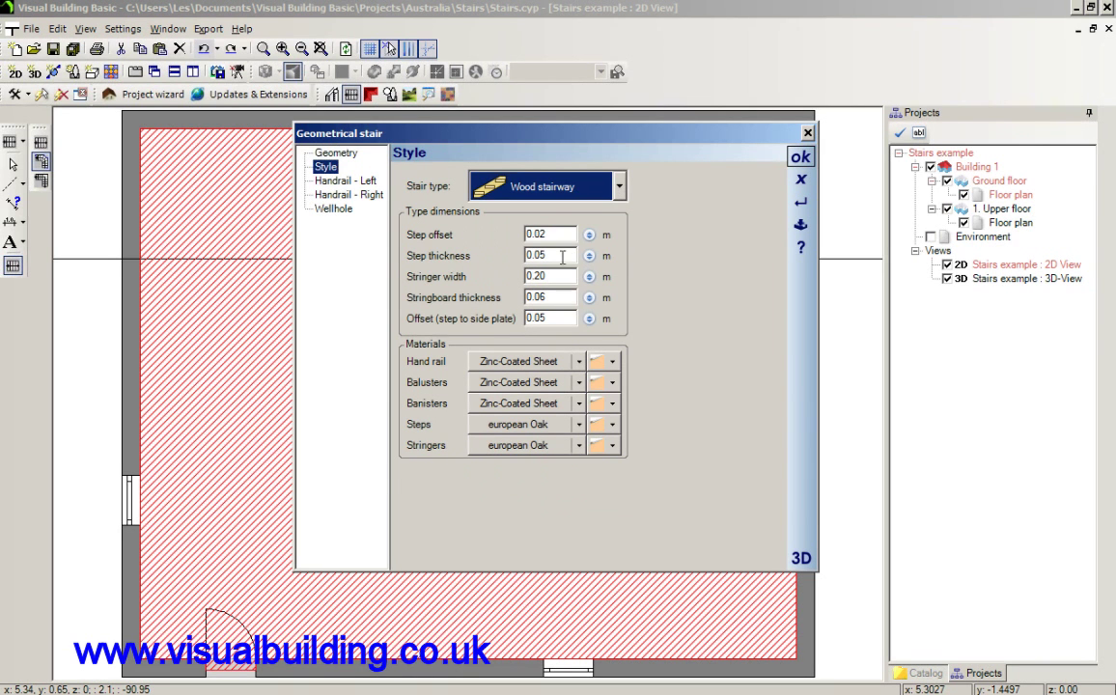
pyautogui.click(801, 157)
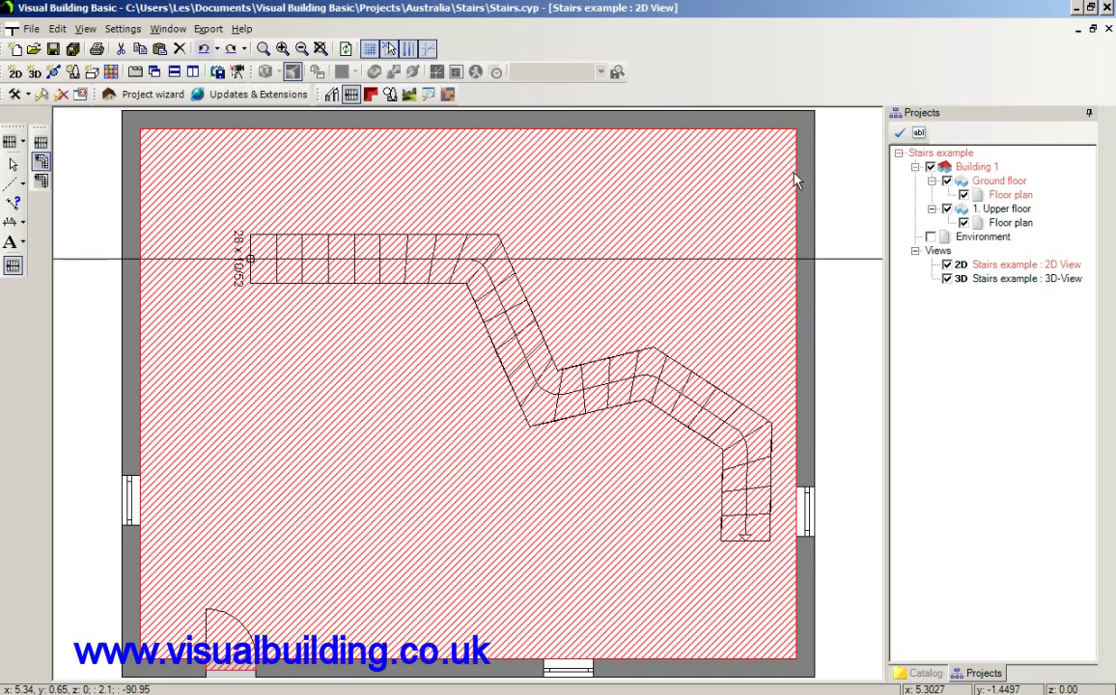
# Show the zig-zag stair in 3D and open its geometry settings at the Number of steps field.
pyautogui.rightClick(979, 279)
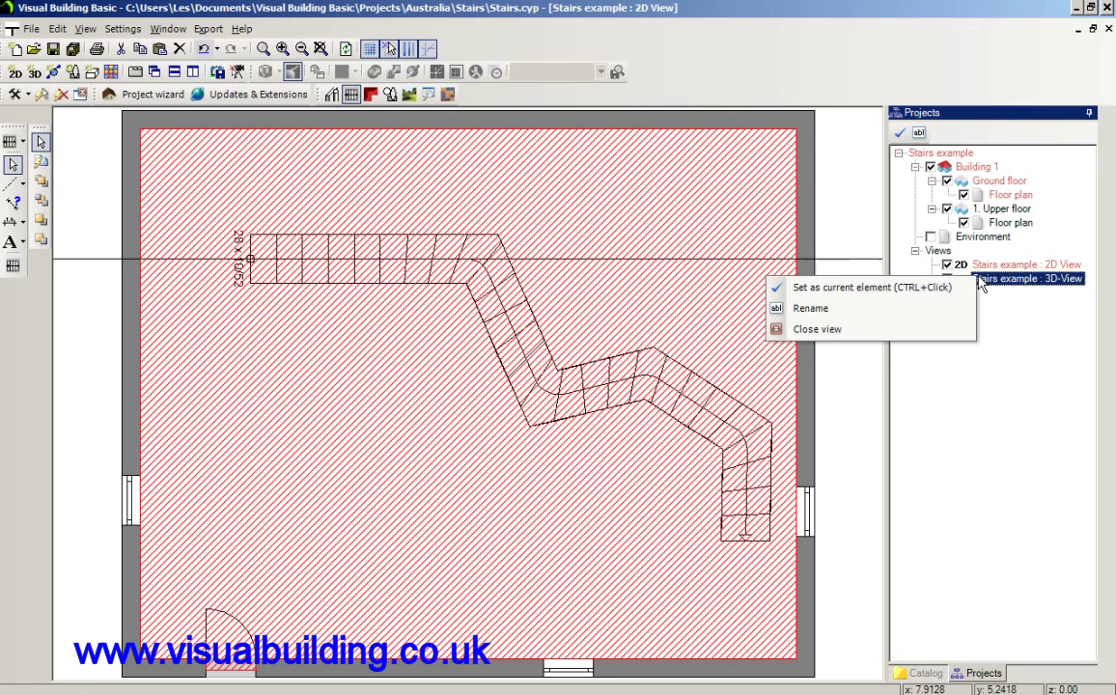
pyautogui.click(933, 298)
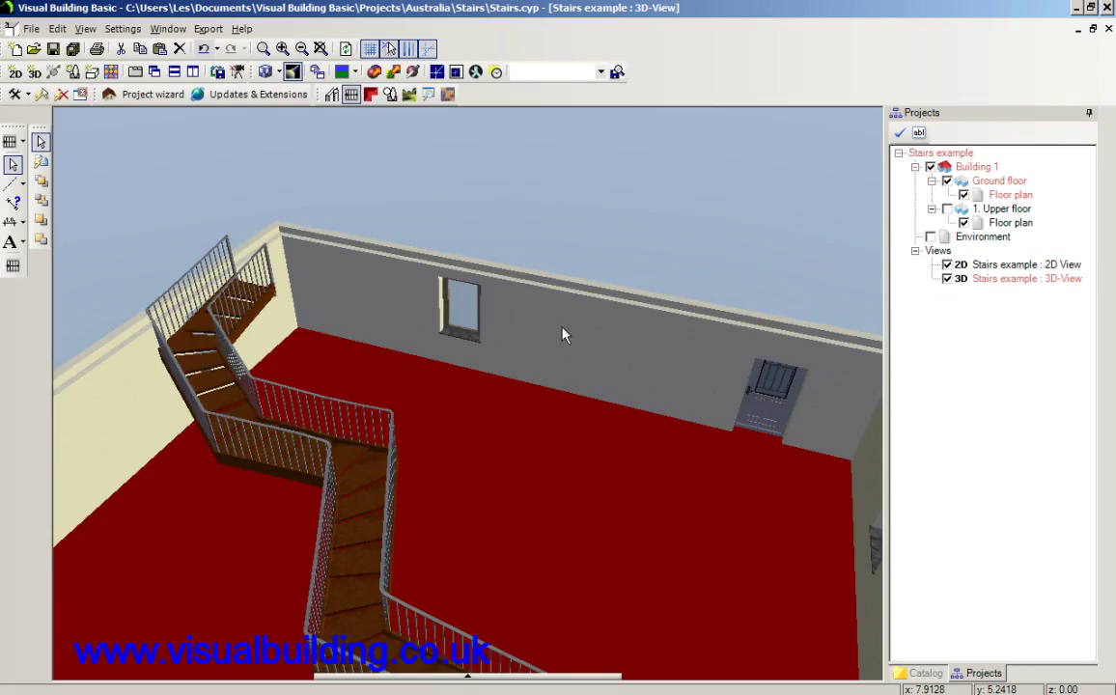
pyautogui.moveTo(581, 186); pyautogui.dragTo(488, 196)
pyautogui.click(197, 496)
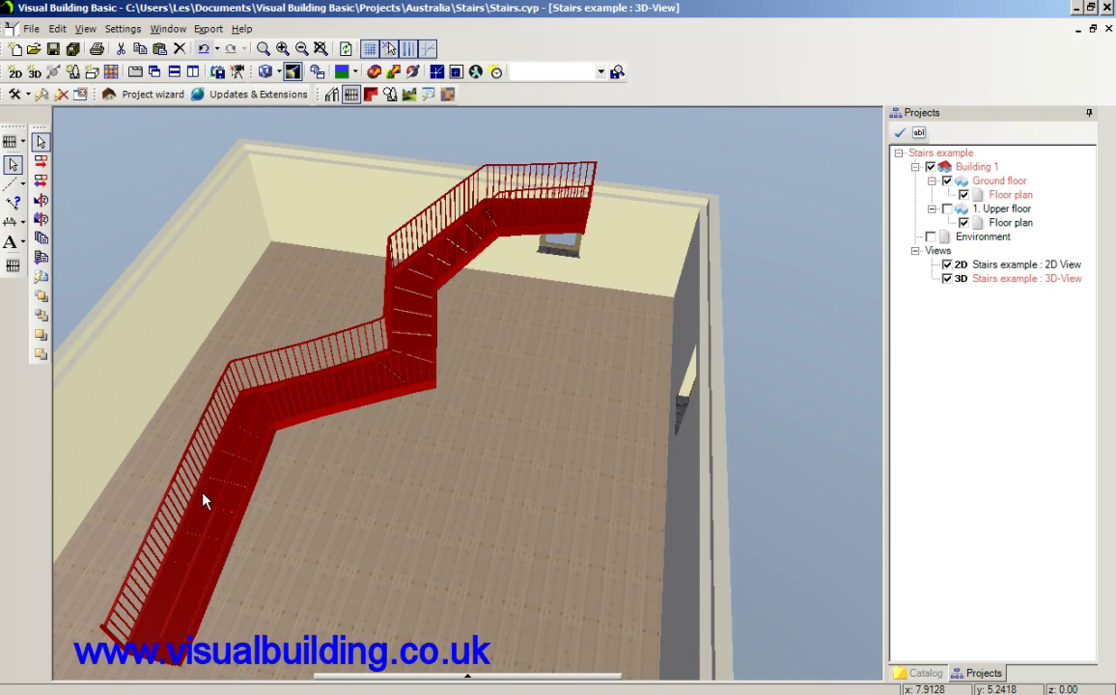
pyautogui.doubleClick(204, 498)
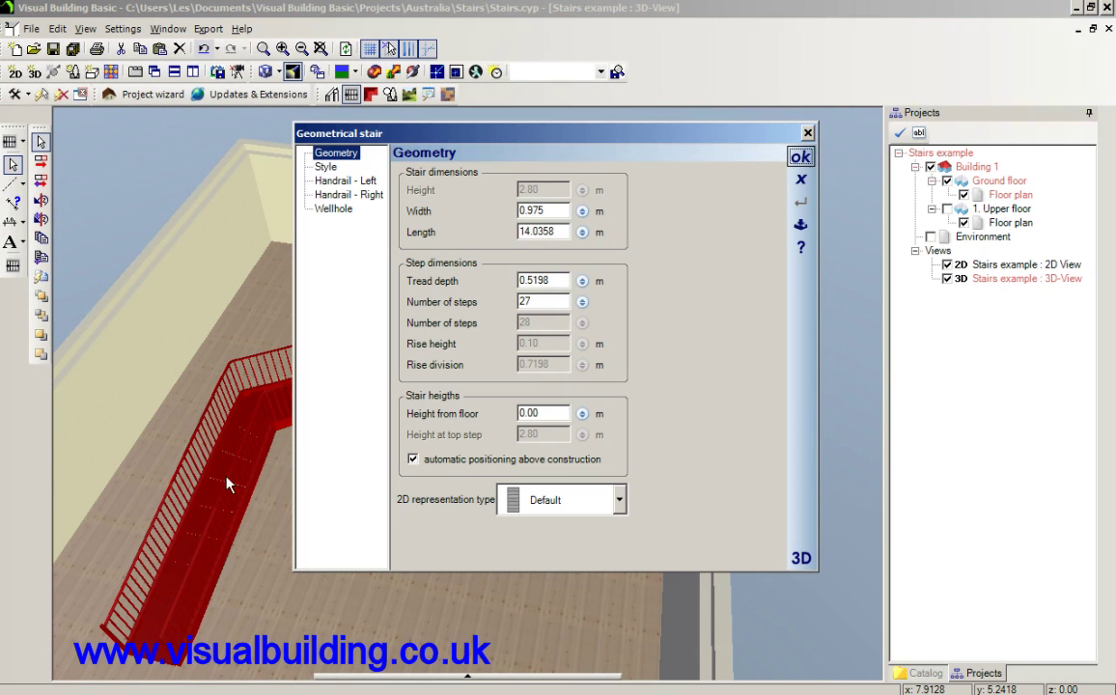
pyautogui.click(549, 301)
# Apply 40 steps to the zig-zag stair and return to the 2D floor plan.
pyautogui.click(800, 157)
pyautogui.hotkey('ctrl', 'Tab')
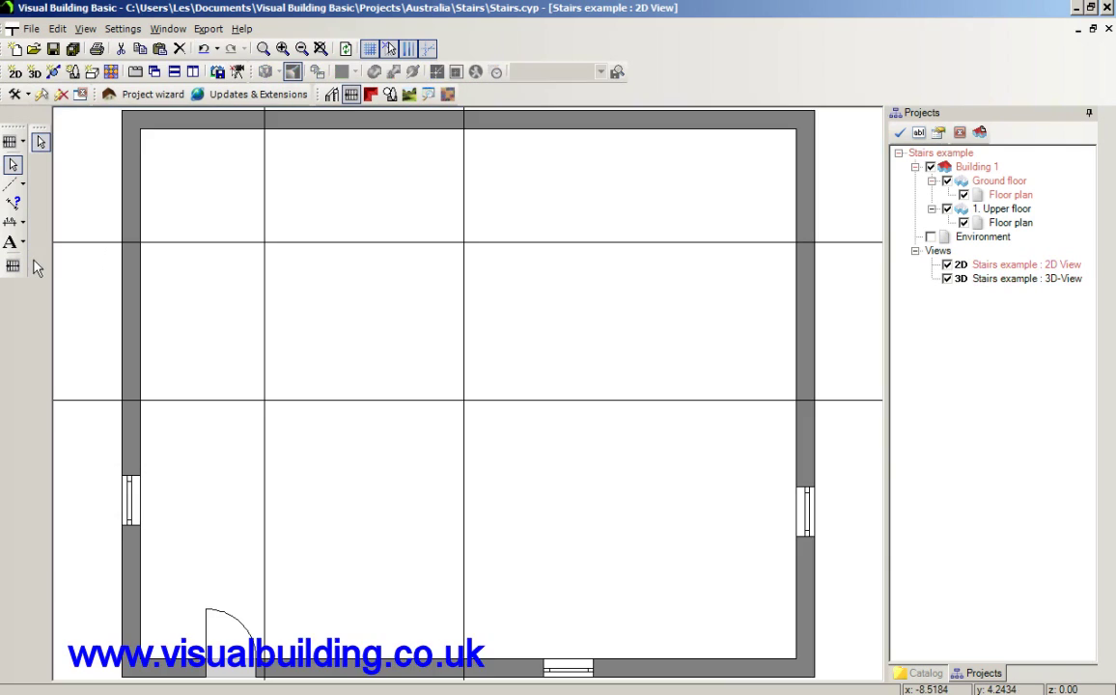
pyautogui.click(22, 142)
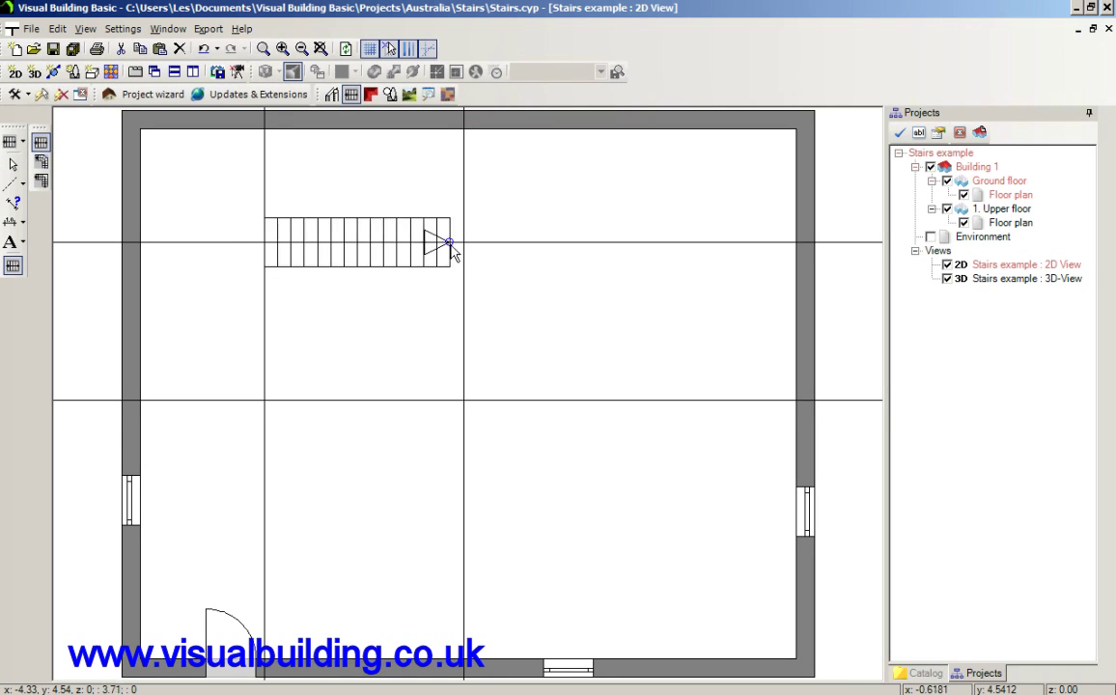
# Place a 4 m straight stair with 14 steps along the upper guideline.
pyautogui.click(416, 222)
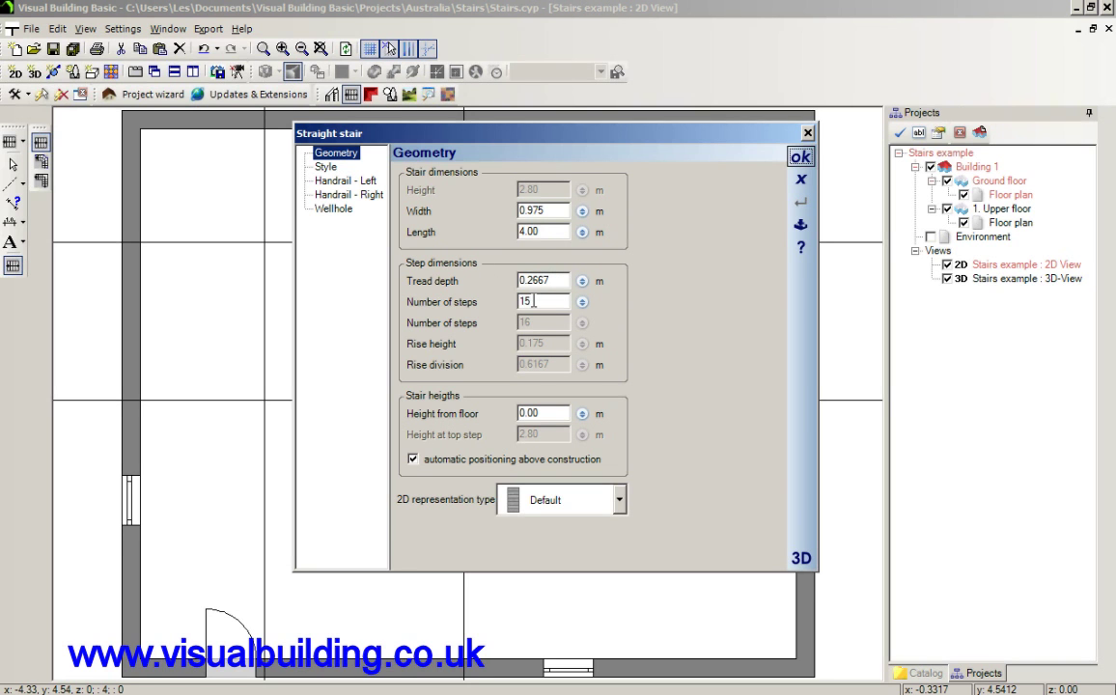
pyautogui.moveTo(483, 133); pyautogui.dragTo(530, 148)
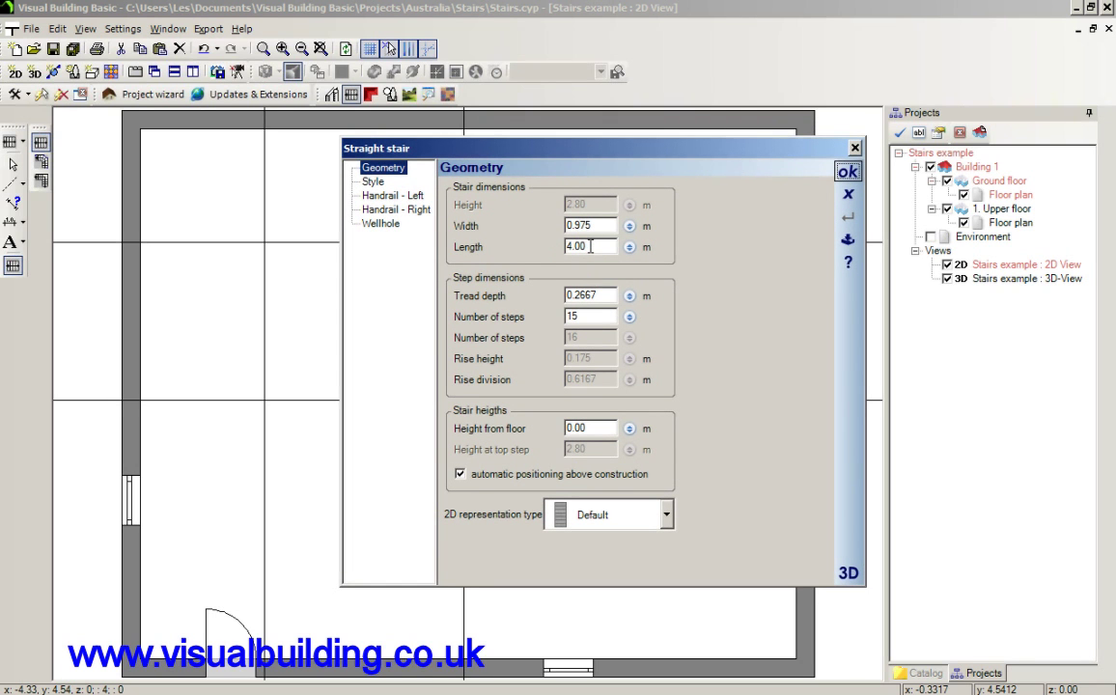
pyautogui.doubleClick(585, 322)
pyautogui.write('1')
pyautogui.press('Tab')
pyautogui.click(848, 172)
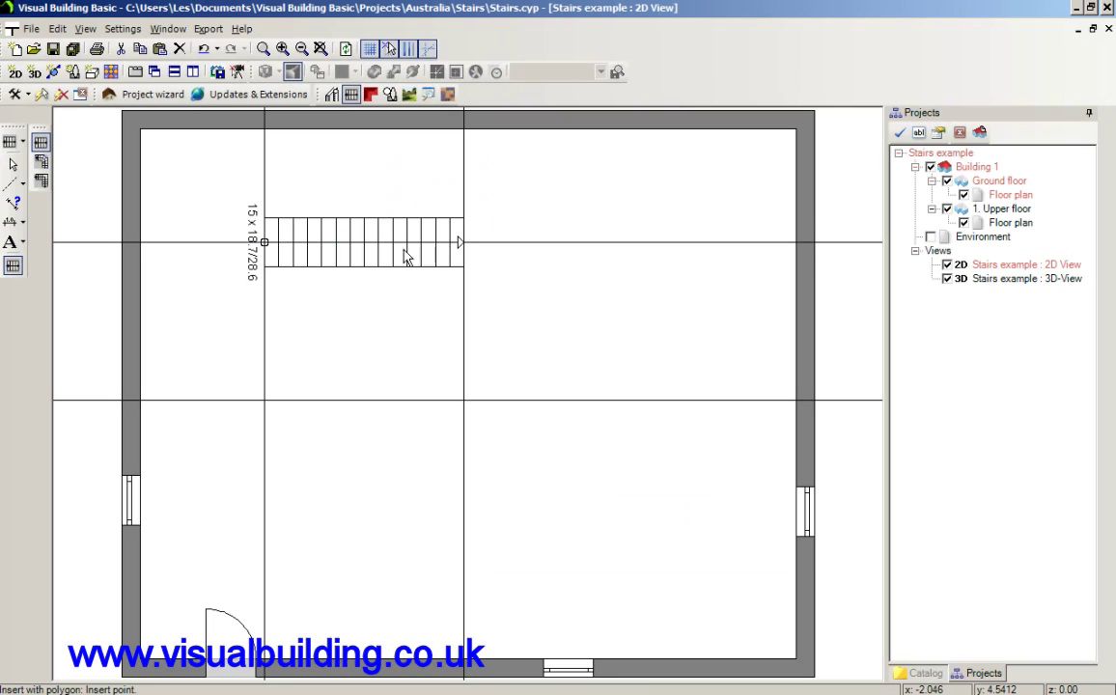
# Raise the ground floor's rough height, entering 3, and adjust the floor above to match.
pyautogui.rightClick(1002, 182)
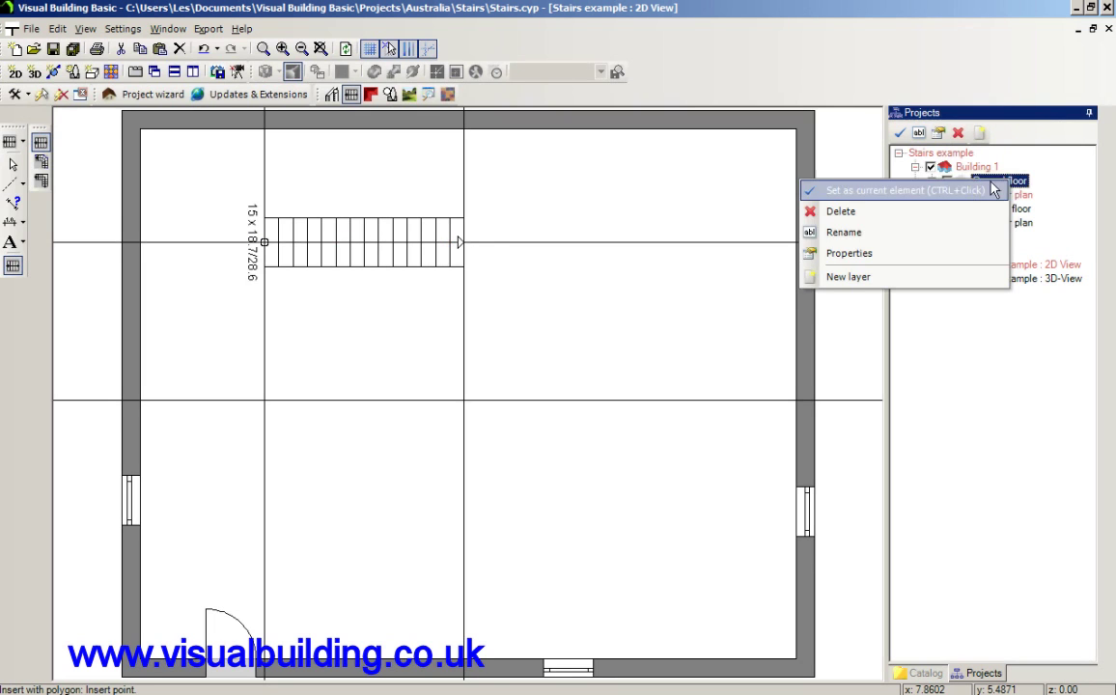
pyautogui.click(889, 255)
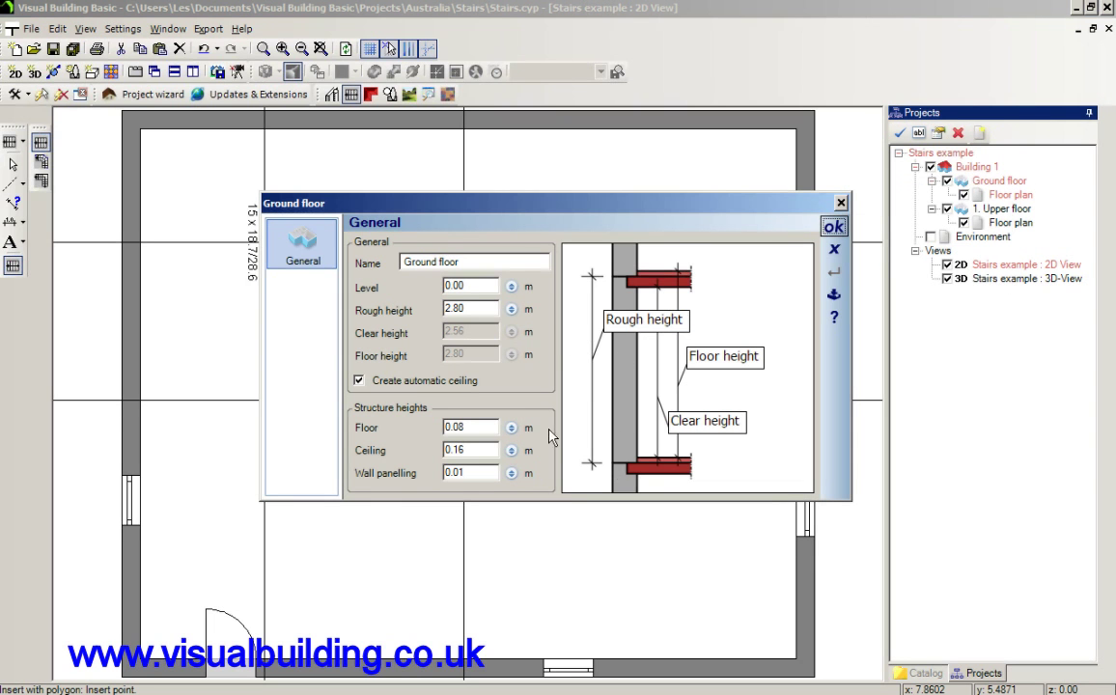
pyautogui.click(431, 310)
pyautogui.write('3')
pyautogui.click(834, 226)
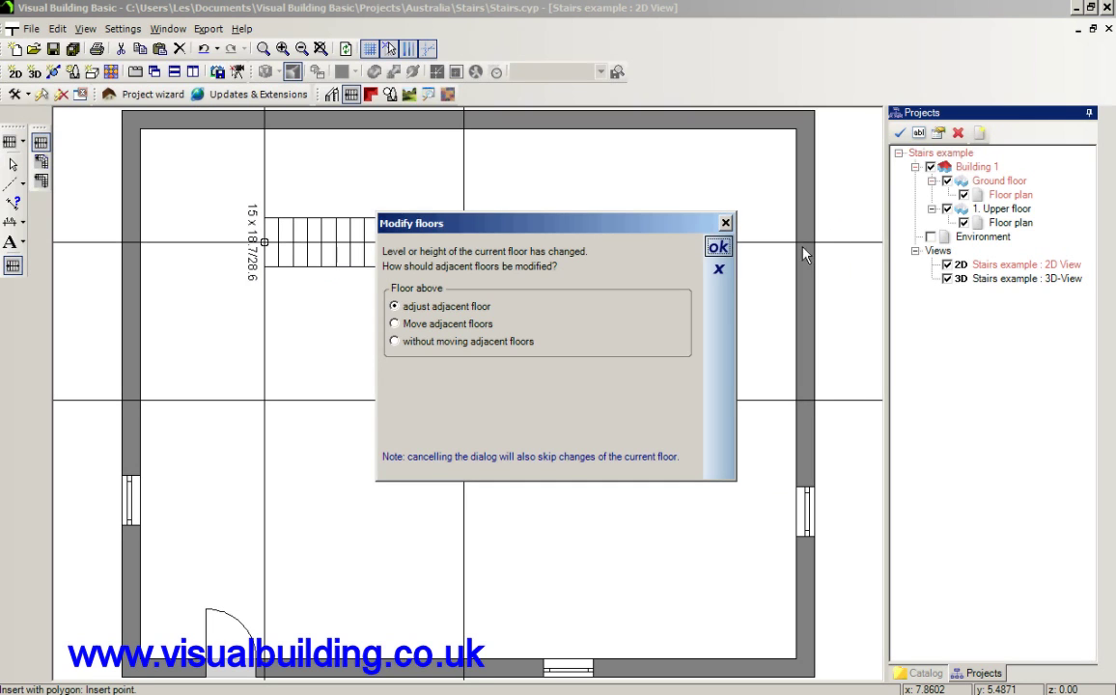
pyautogui.click(718, 249)
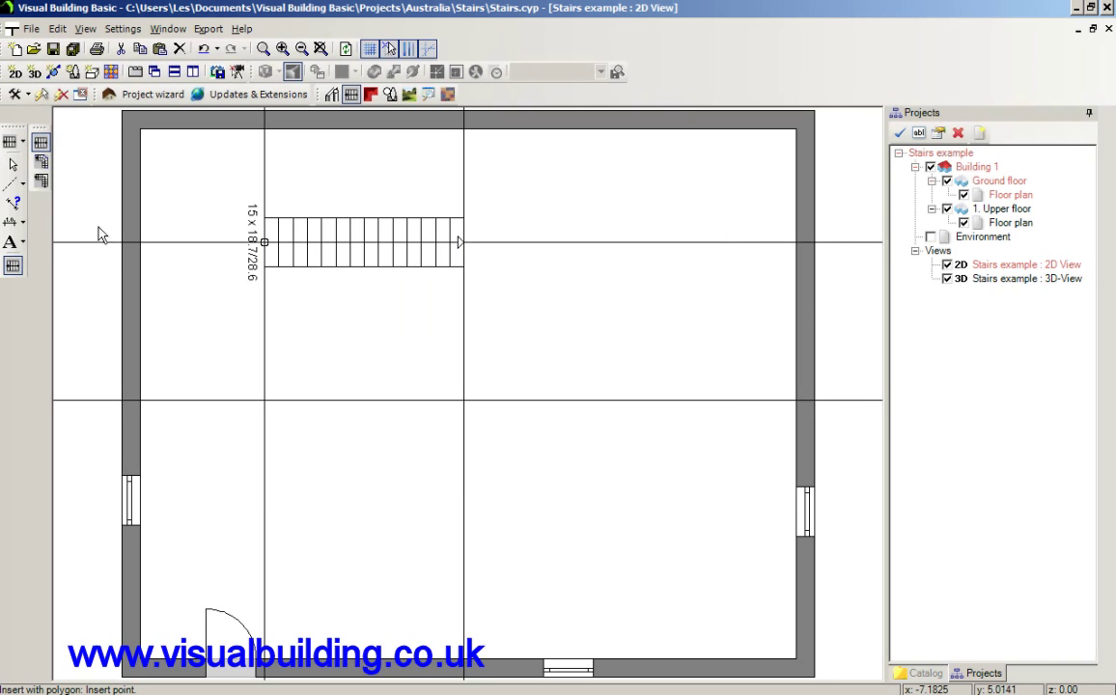
# Draw a second 4.00 m straight stair with 17 steps along the lower guideline.
pyautogui.click(266, 400)
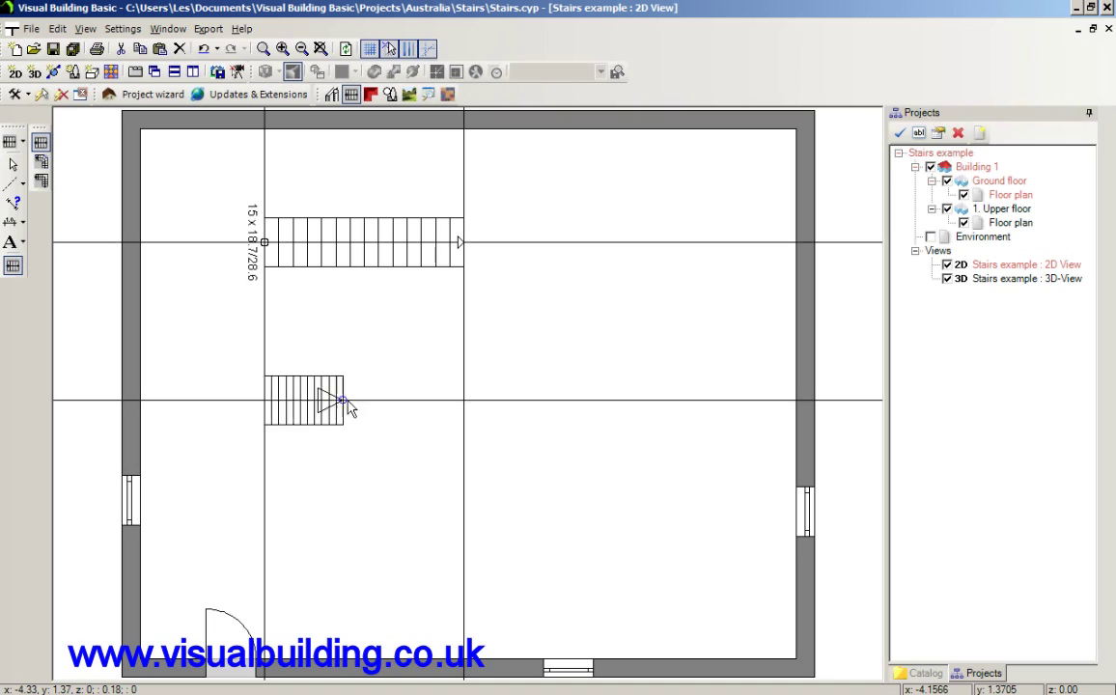
pyautogui.click(462, 401)
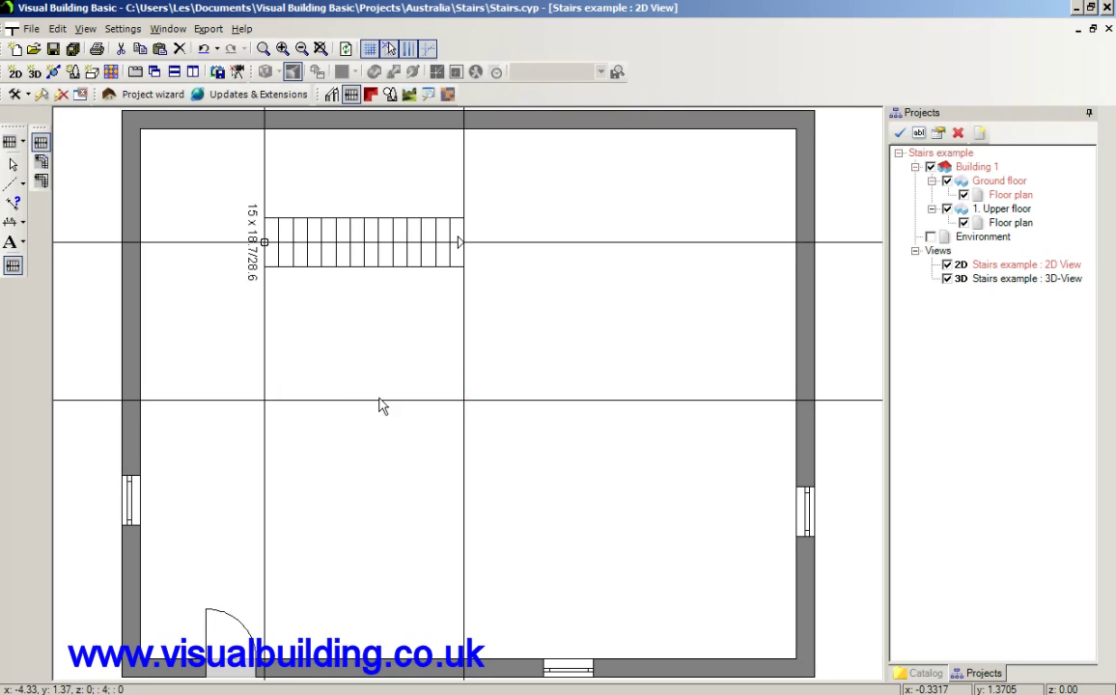
pyautogui.click(467, 403)
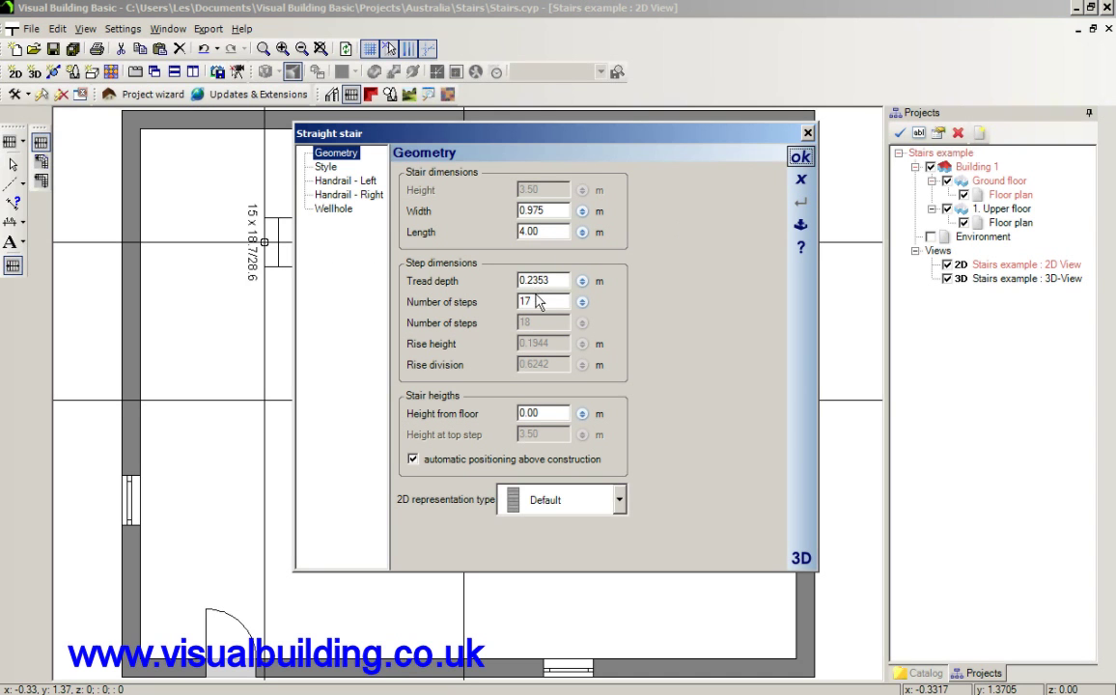
pyautogui.click(800, 162)
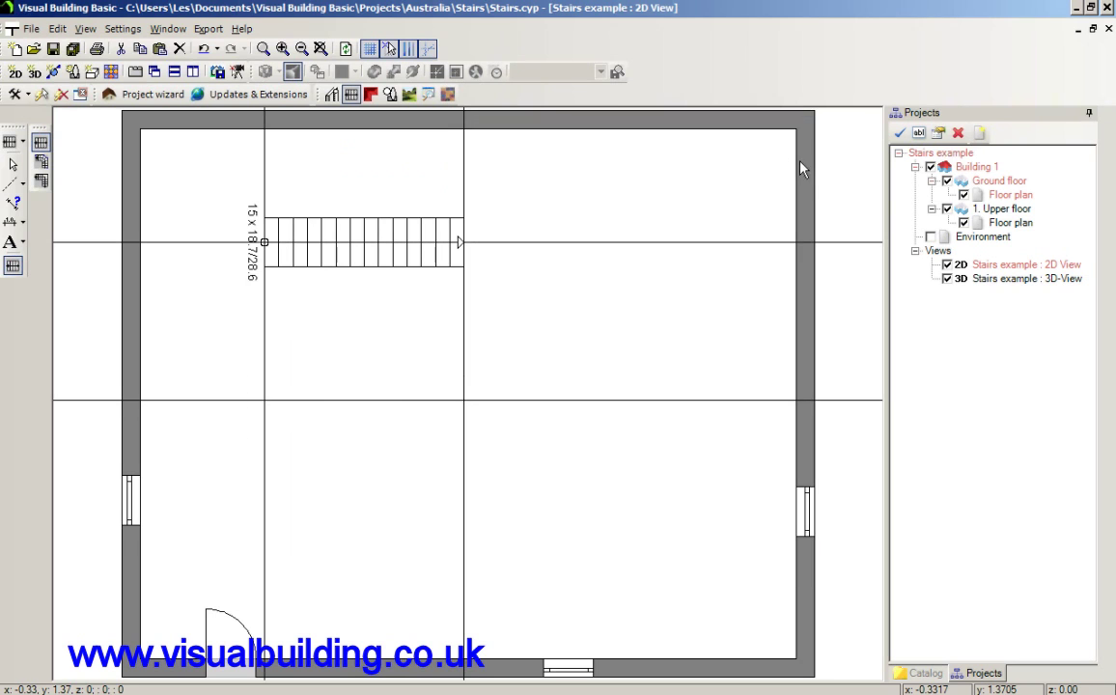
# Show the 3D view with 1. Upper floor hidden and orbit to see both straight stairs.
pyautogui.click(980, 280)
pyautogui.rightClick(980, 280)
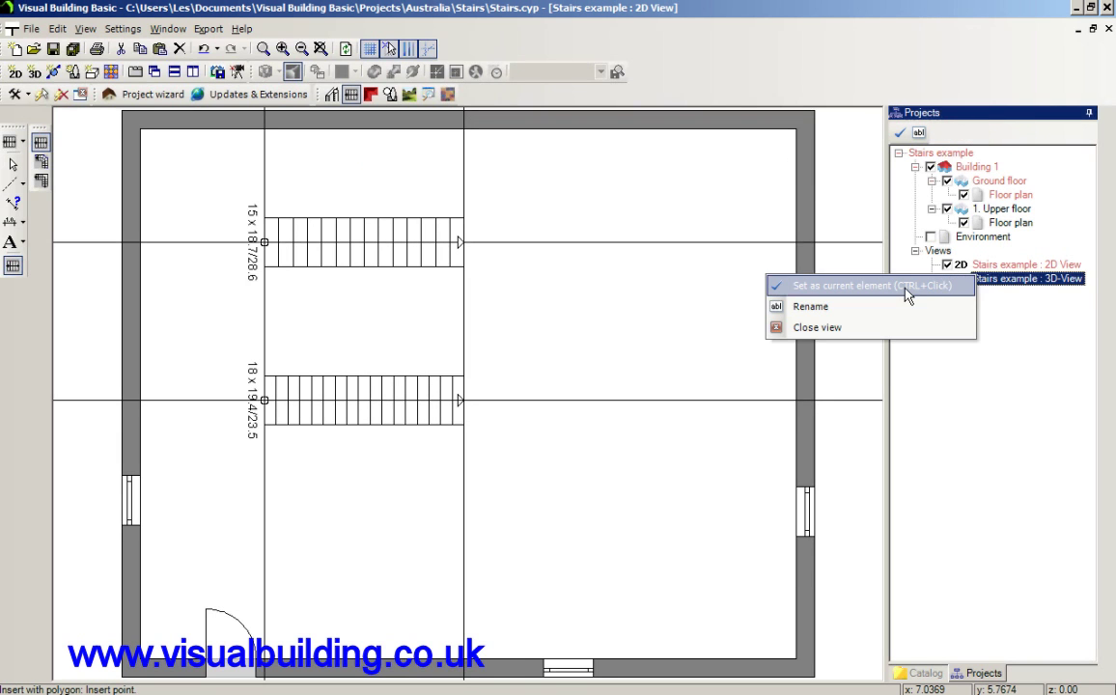
pyautogui.click(850, 287)
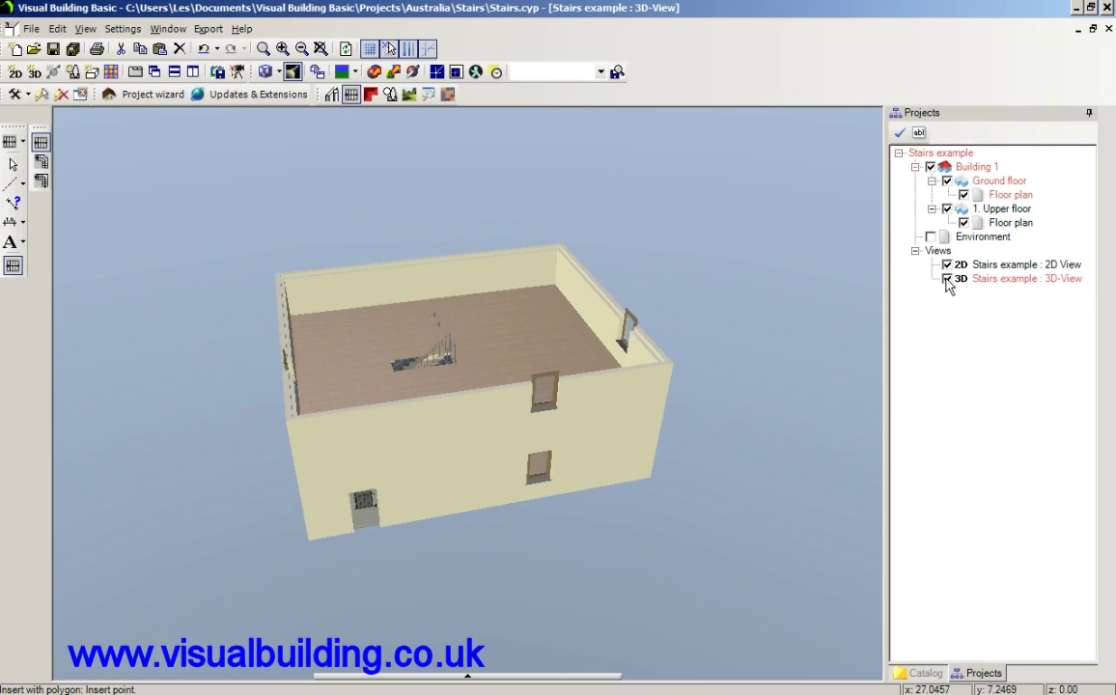
pyautogui.click(946, 209)
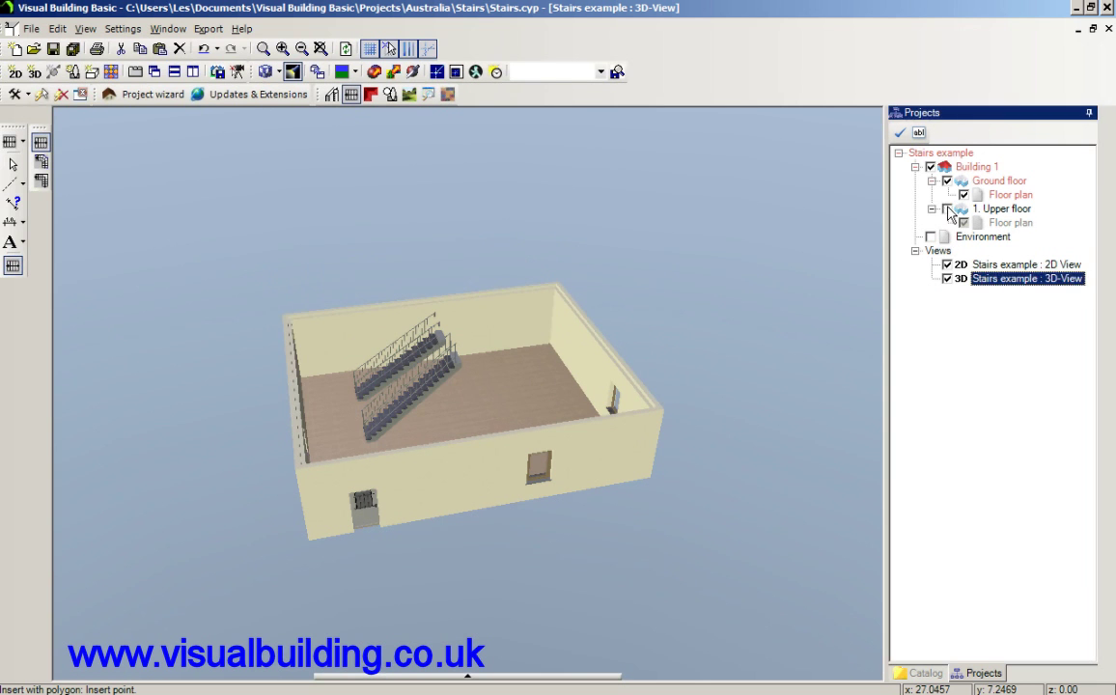
pyautogui.click(12, 164)
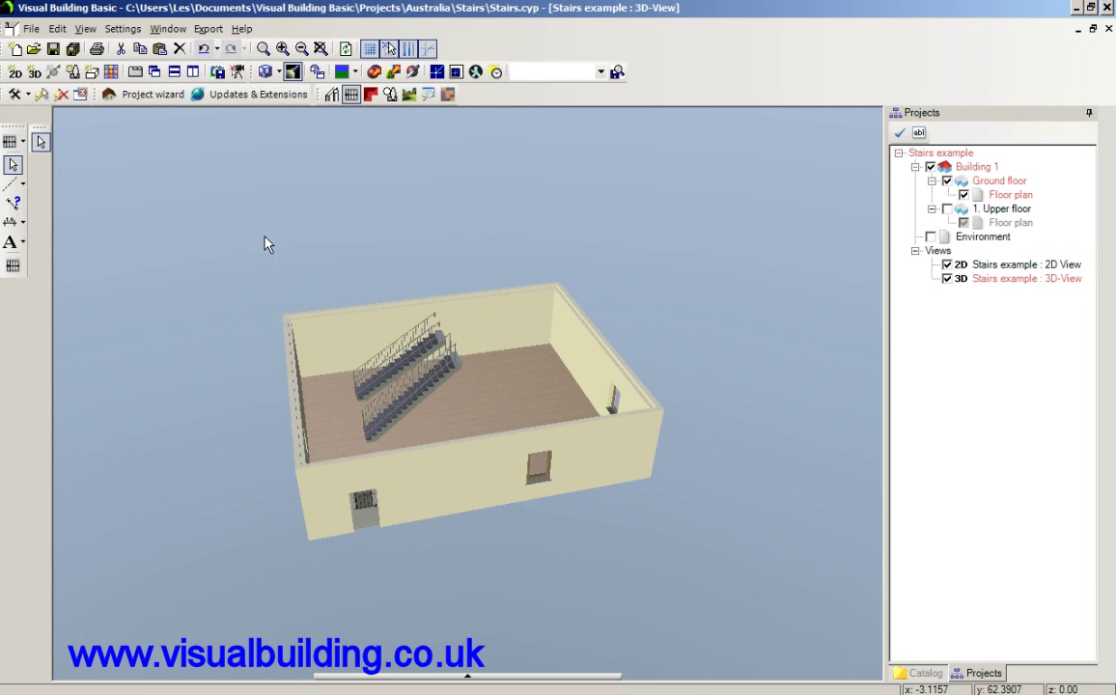
pyautogui.moveTo(266, 241); pyautogui.dragTo(300, 254)
pyautogui.moveTo(742, 222); pyautogui.dragTo(424, 222)
pyautogui.moveTo(529, 248); pyautogui.dragTo(386, 311)
pyautogui.click(422, 356)
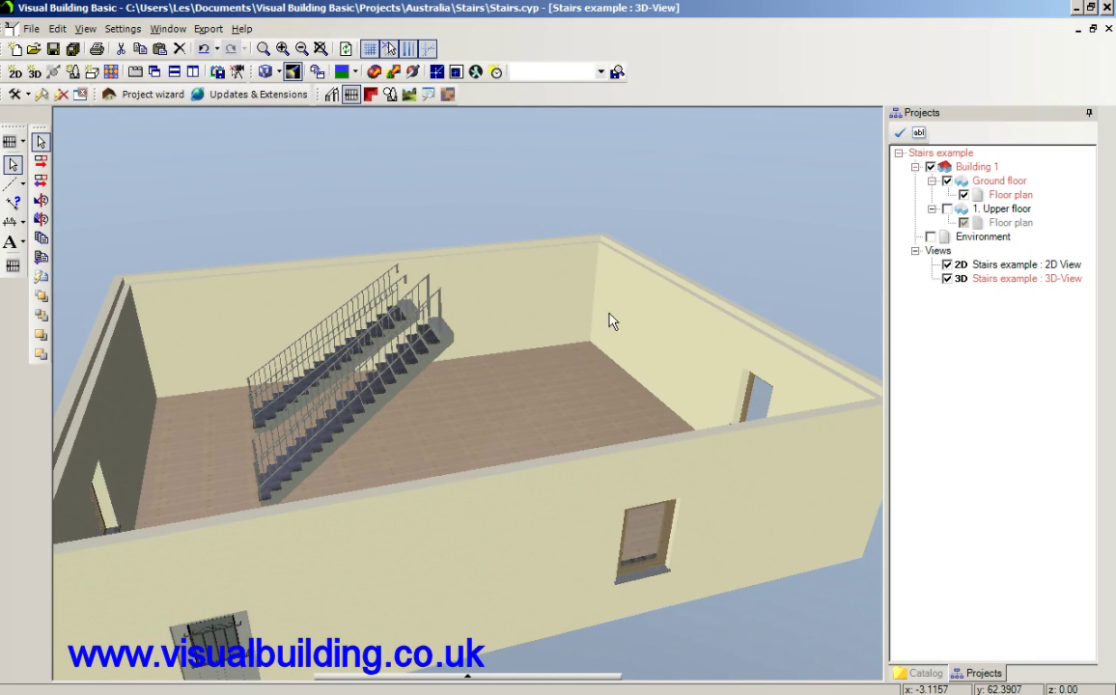
# In the 2D plan, switch off the lower stair's automatic positioning above construction and review its Wellhole page.
pyautogui.rightClick(1007, 267)
pyautogui.click(951, 279)
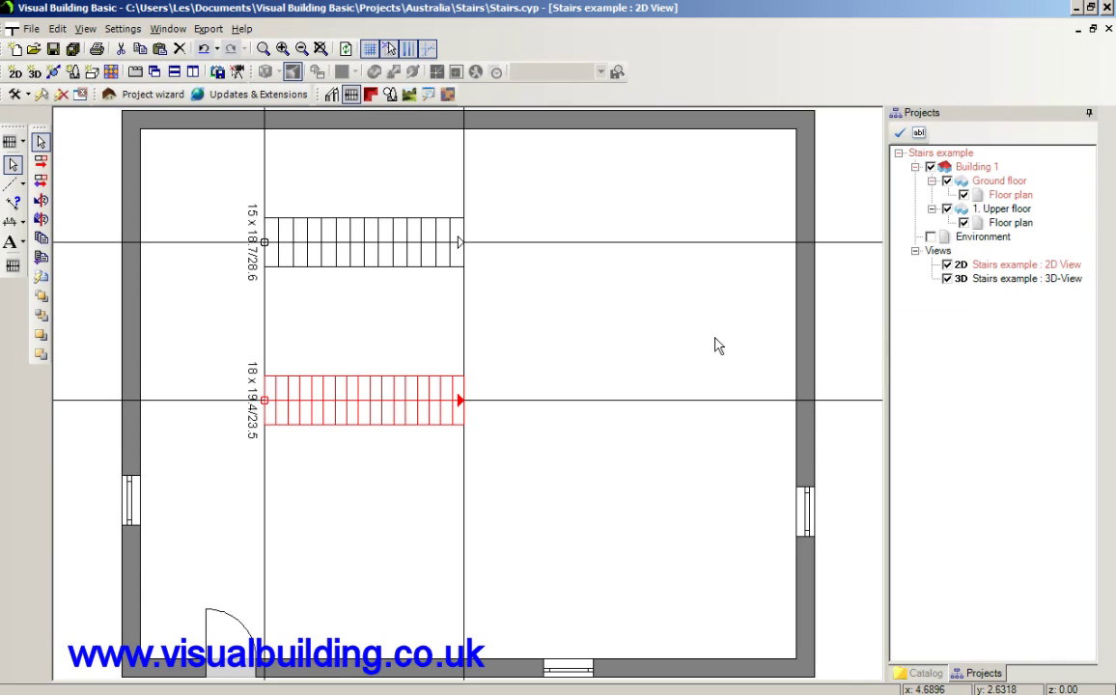
pyautogui.click(404, 418)
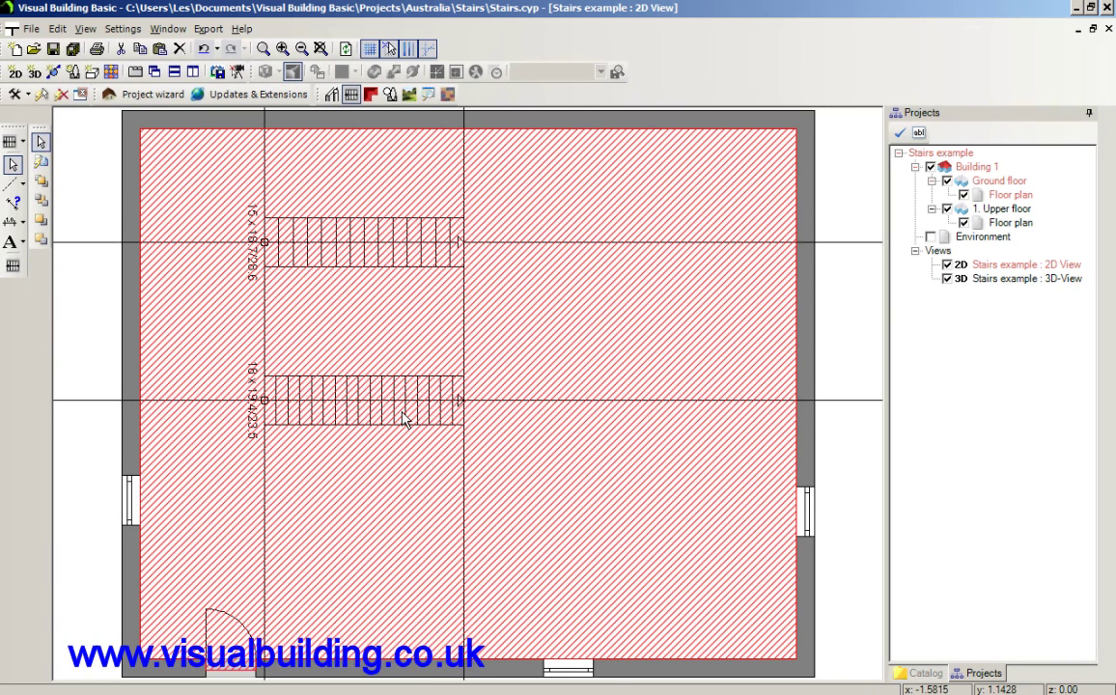
pyautogui.click(404, 418)
pyautogui.click(403, 418)
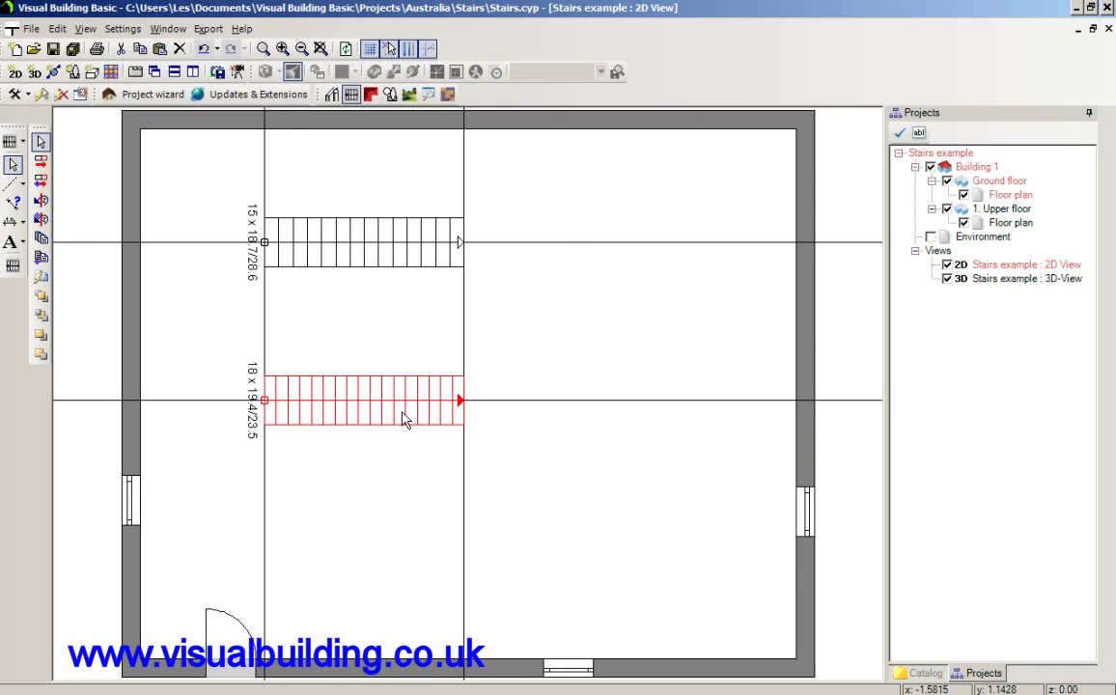
pyautogui.doubleClick(404, 418)
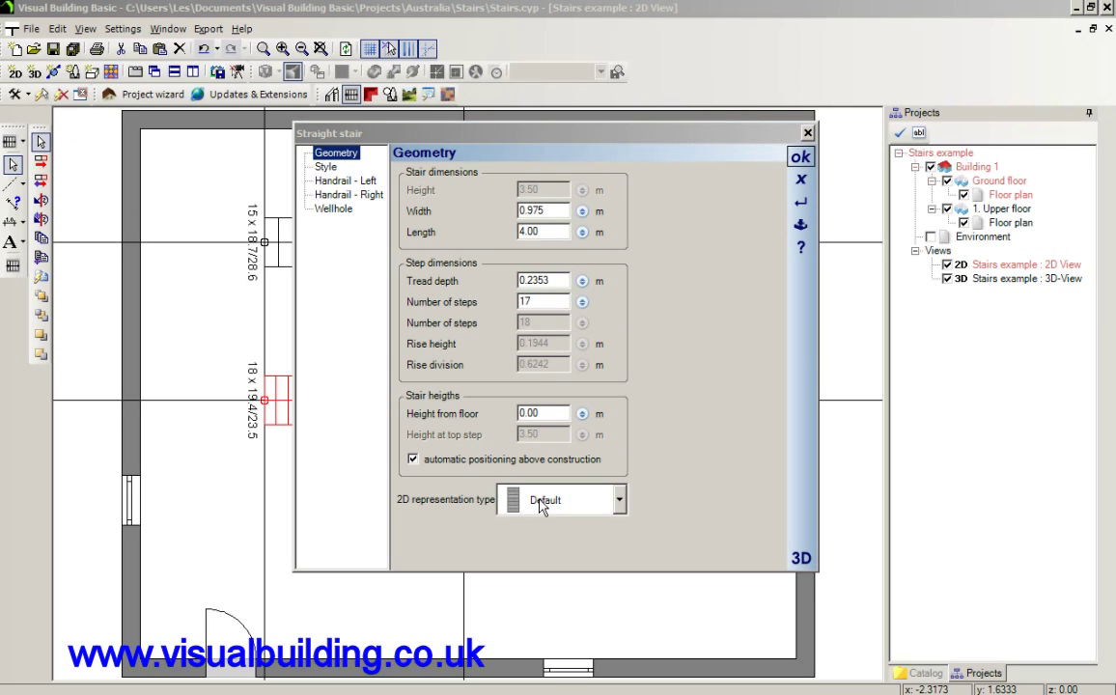
pyautogui.click(414, 461)
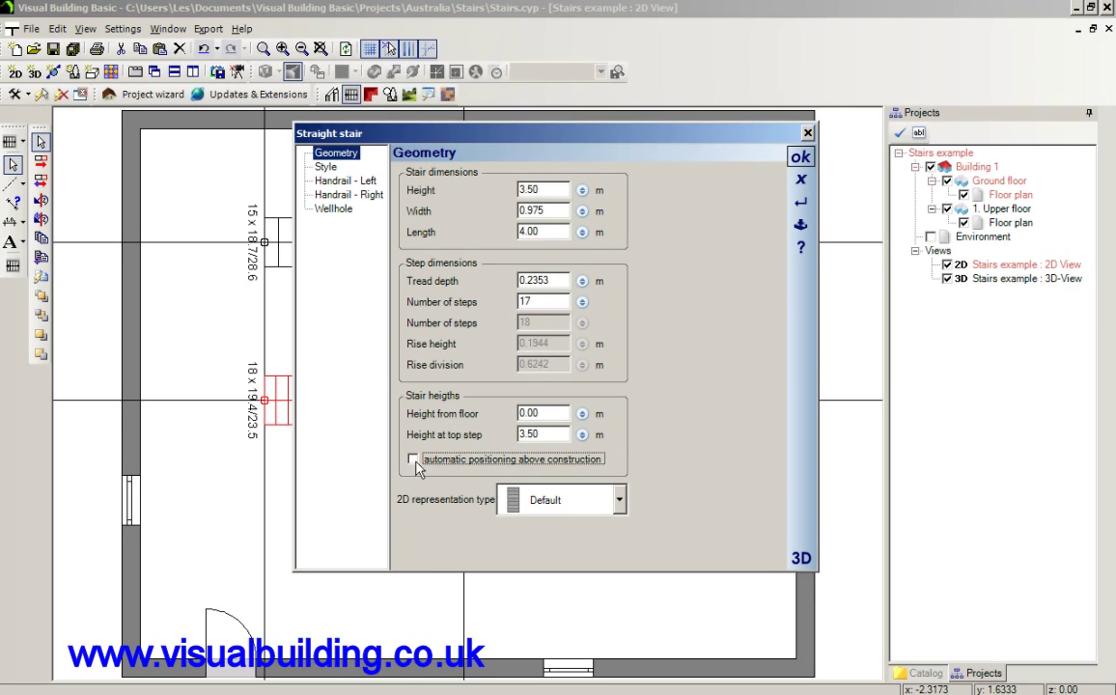
pyautogui.click(338, 210)
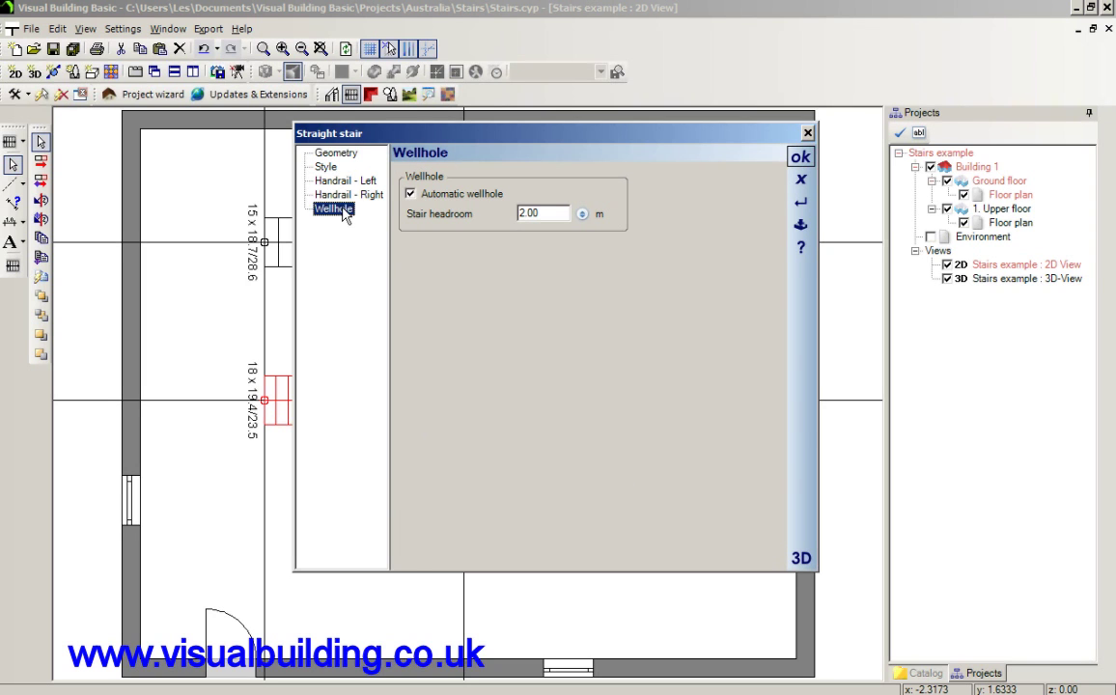
pyautogui.click(411, 195)
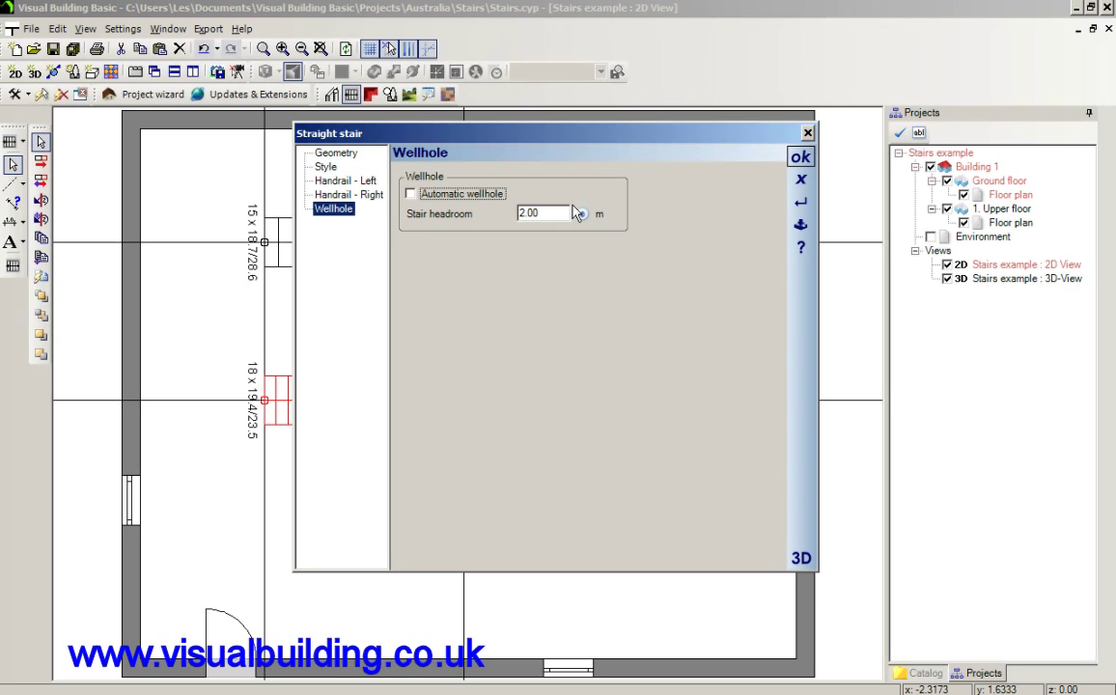
pyautogui.click(802, 158)
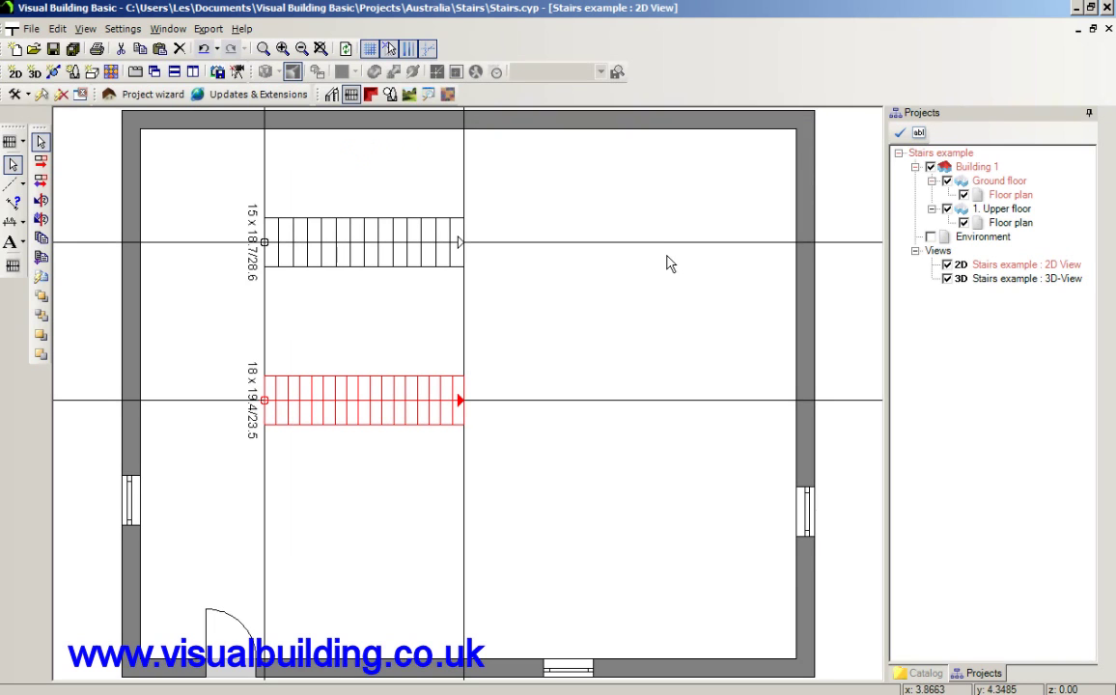
# Add a horizontal guideline midway between the two straight stairs.
pyautogui.click(13, 266)
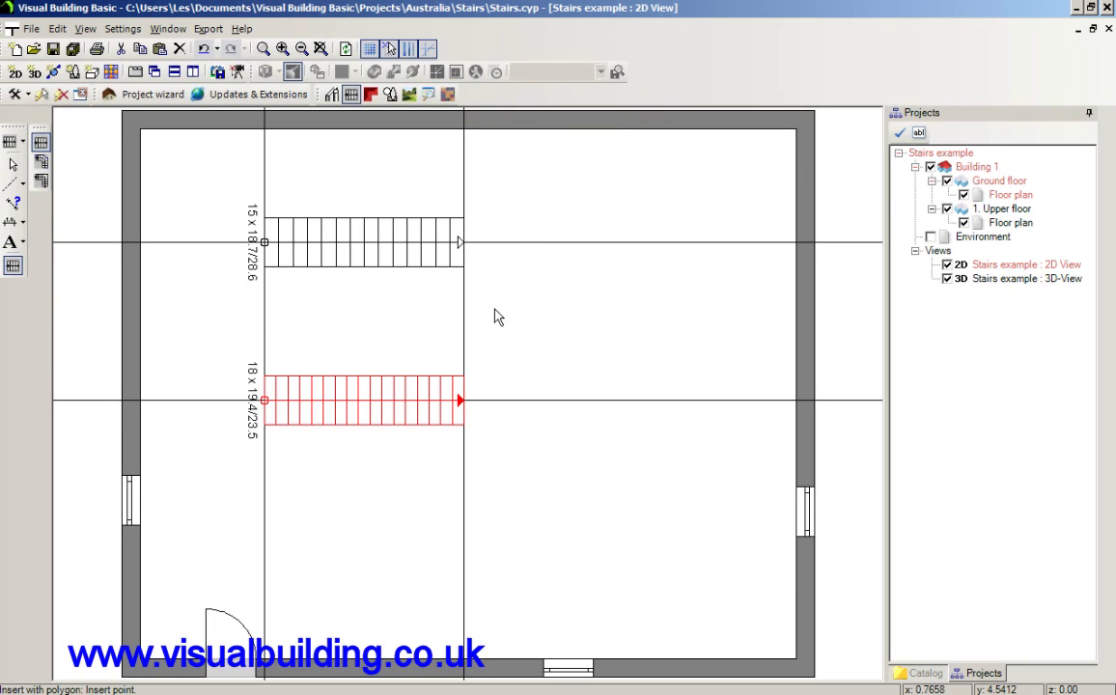
pyautogui.click(12, 189)
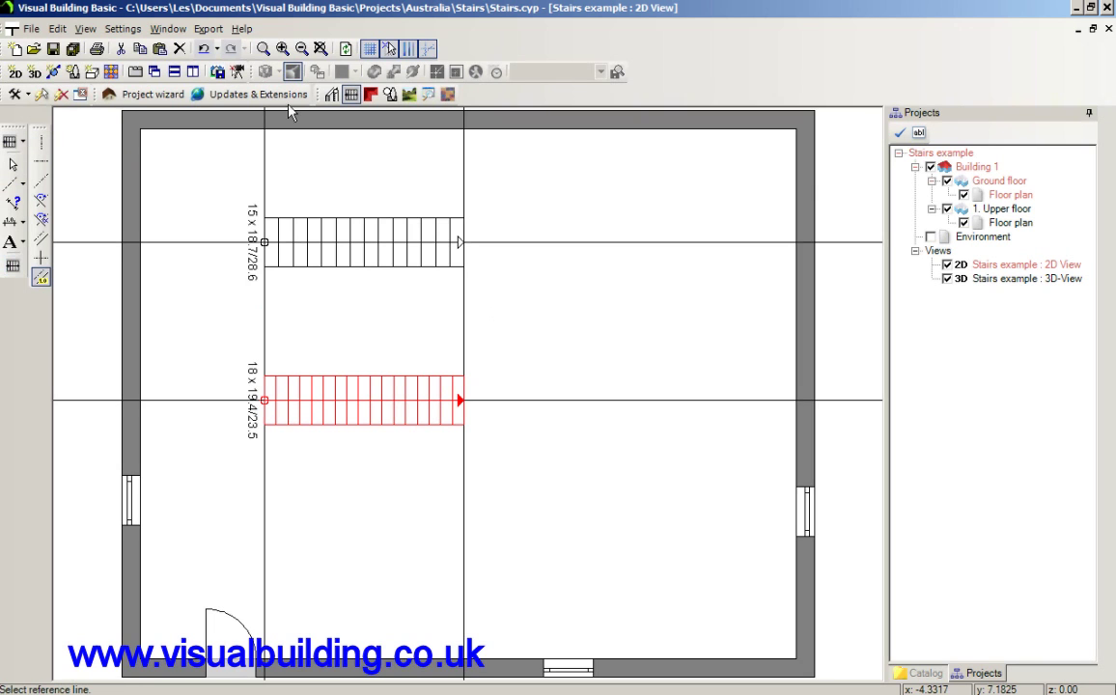
pyautogui.click(389, 48)
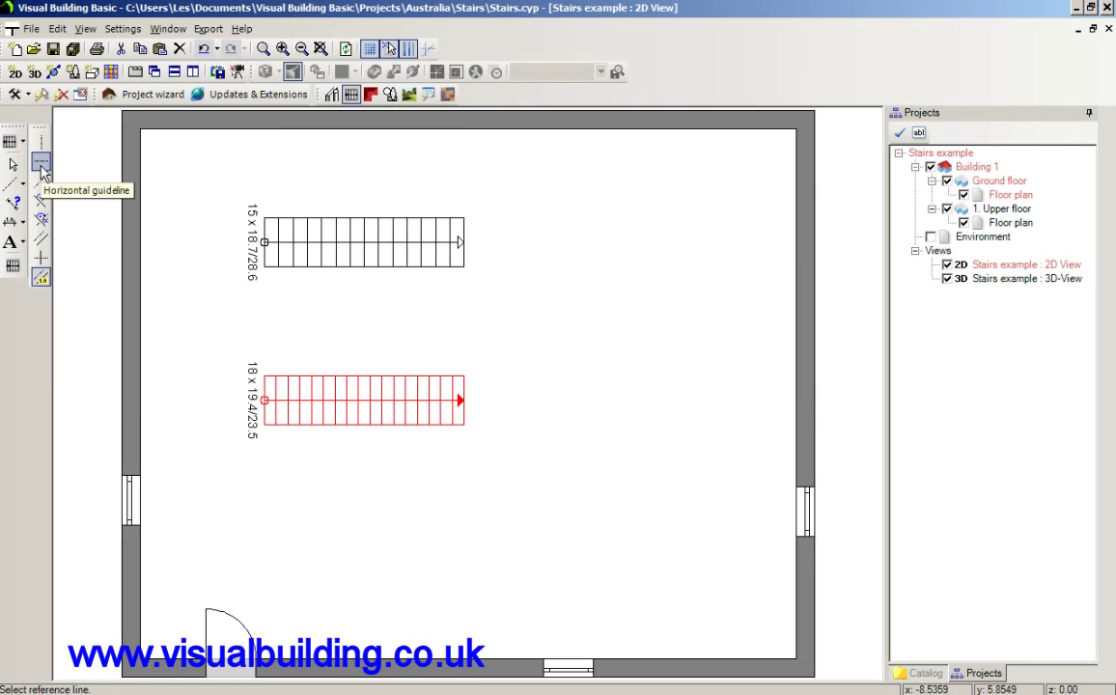
pyautogui.click(40, 161)
pyautogui.click(389, 49)
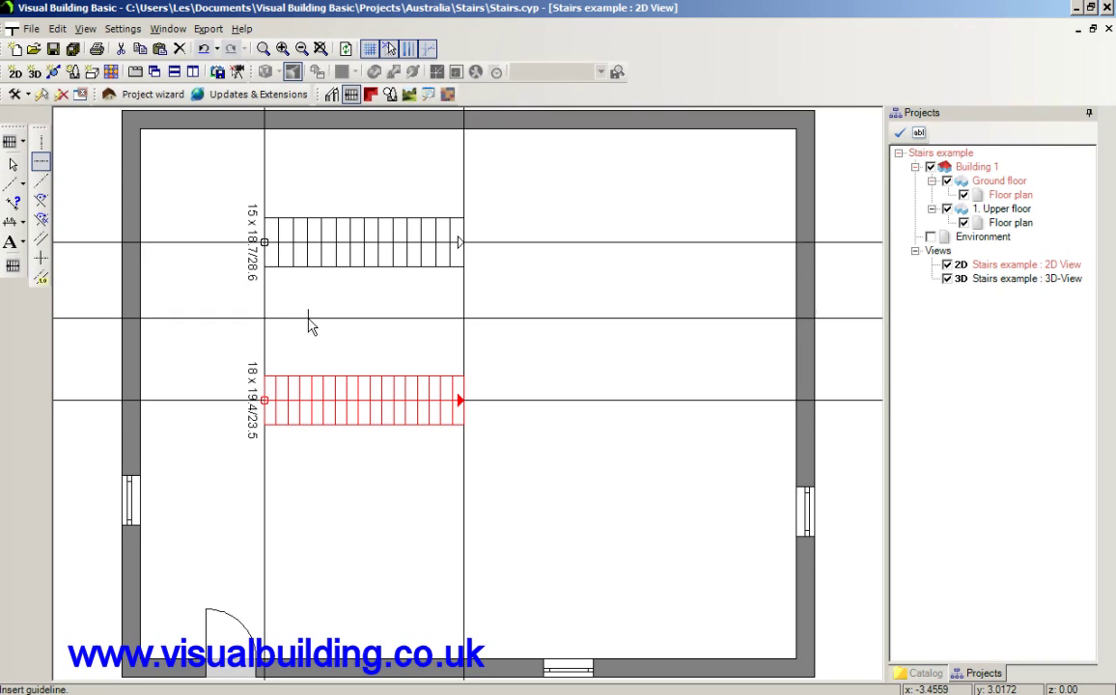
pyautogui.click(307, 315)
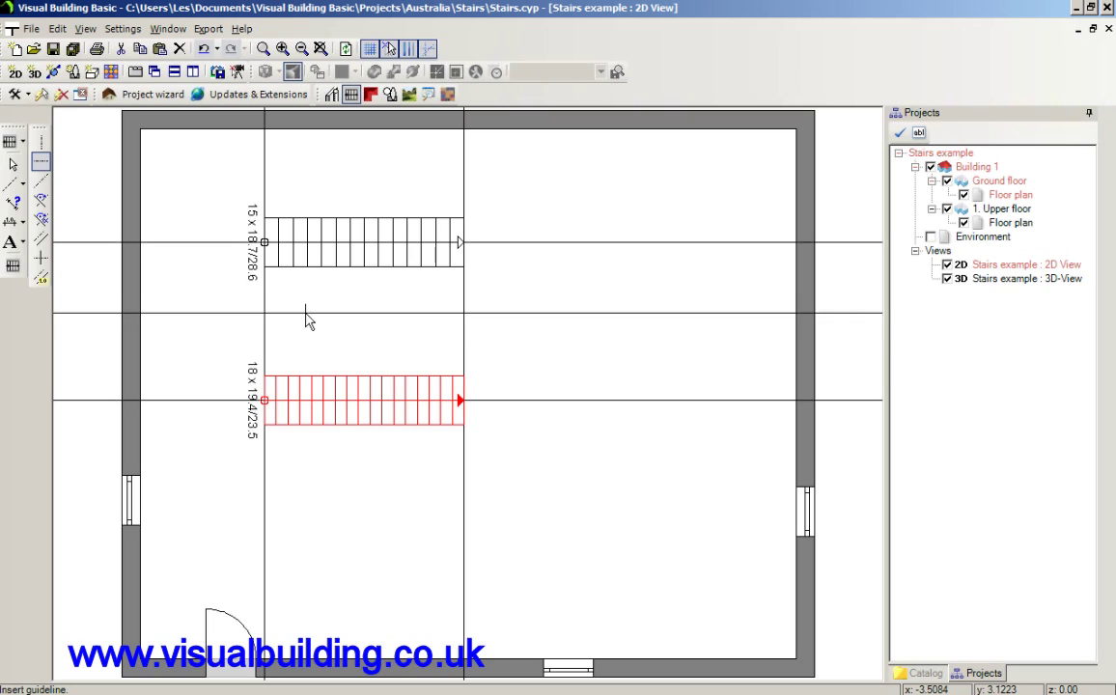
# Draw a third straight stair, 18 x 19.4/23.5, along the new guideline.
pyautogui.click(12, 265)
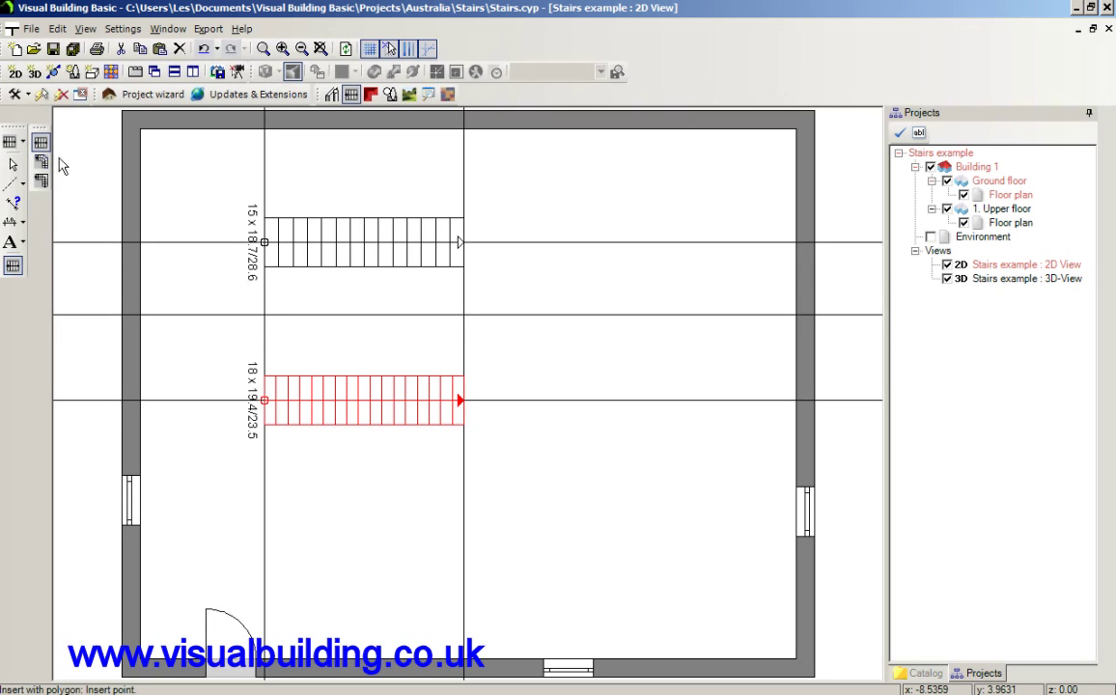
pyautogui.click(266, 315)
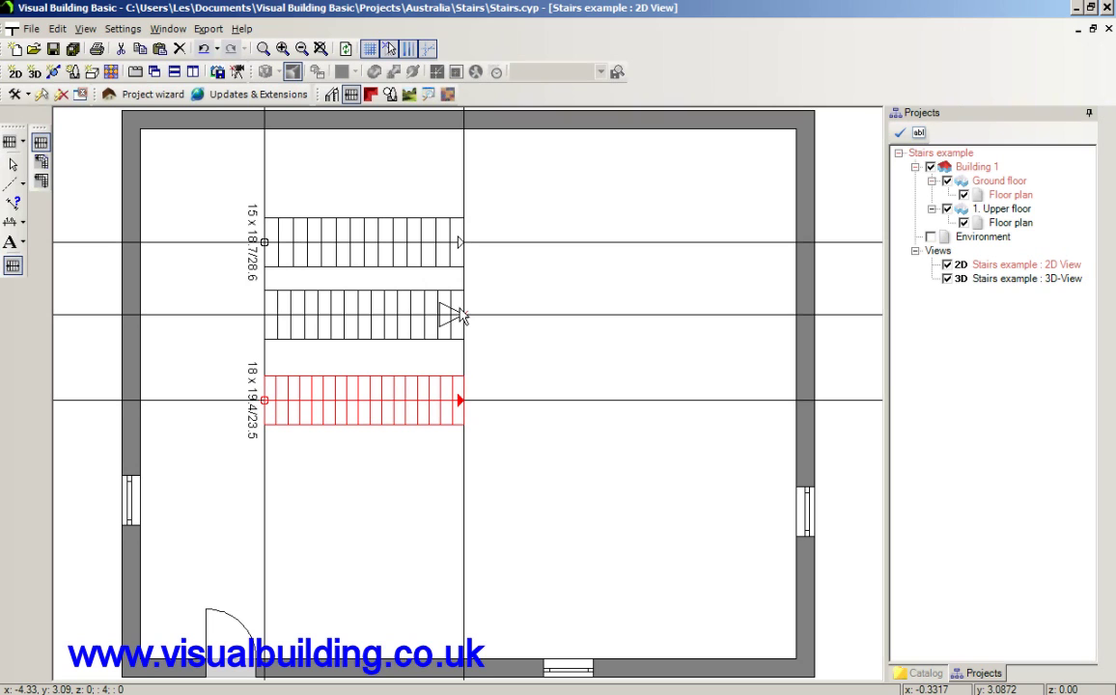
pyautogui.click(461, 315)
pyautogui.press('Escape')
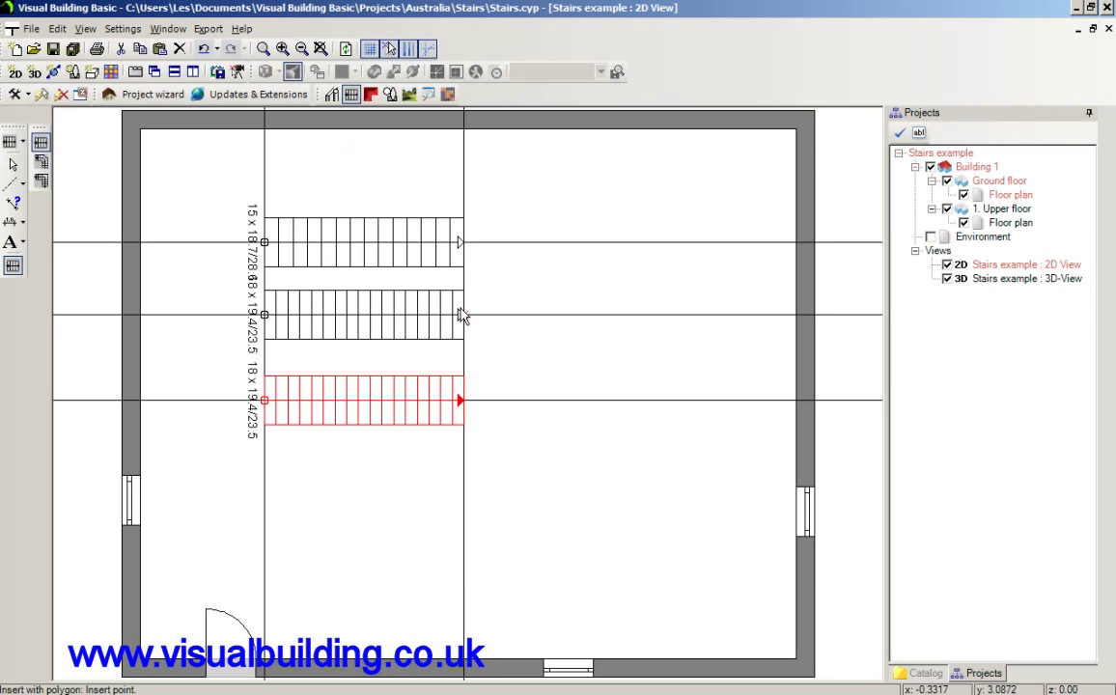
# Switch 1. Upper floor back on in the 3D view, then go back to the 2D plan.
pyautogui.rightClick(989, 279)
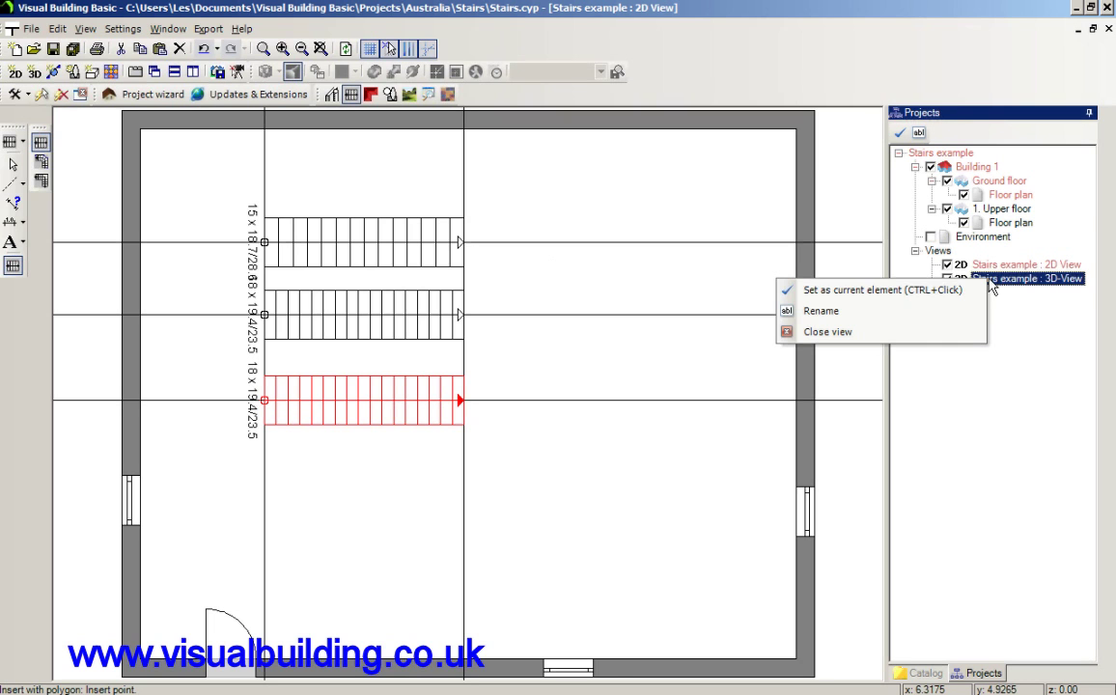
pyautogui.click(942, 292)
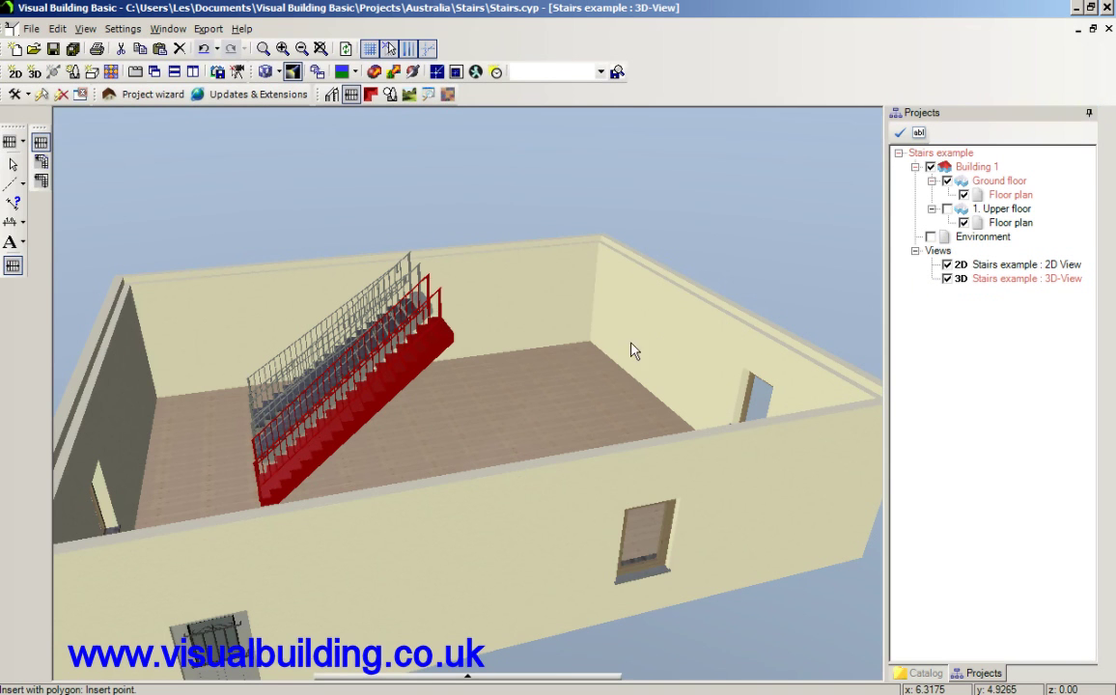
pyautogui.click(13, 165)
pyautogui.moveTo(141, 190); pyautogui.dragTo(243, 212)
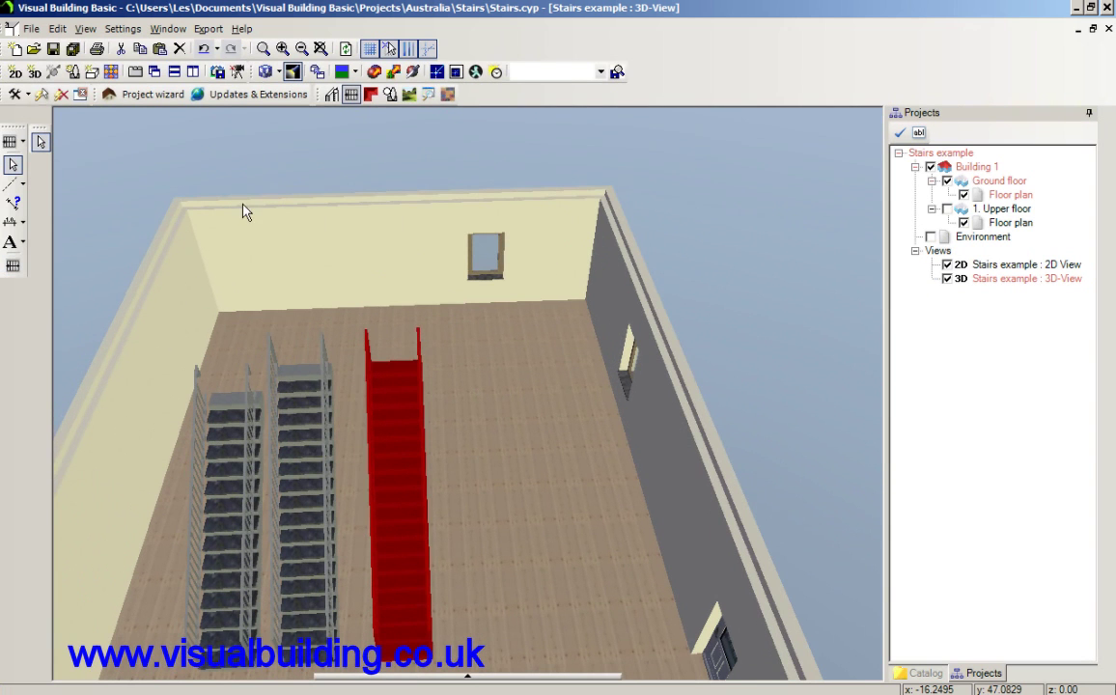
pyautogui.click(947, 209)
pyautogui.click(807, 203)
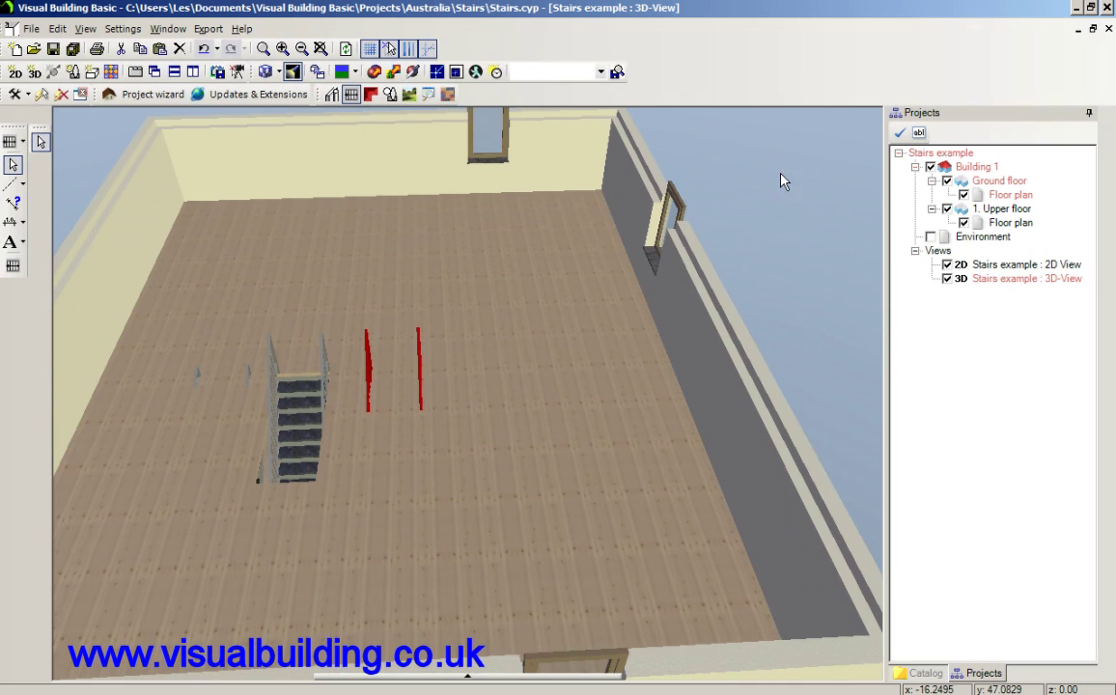
pyautogui.hotkey('ctrl', 'Tab')
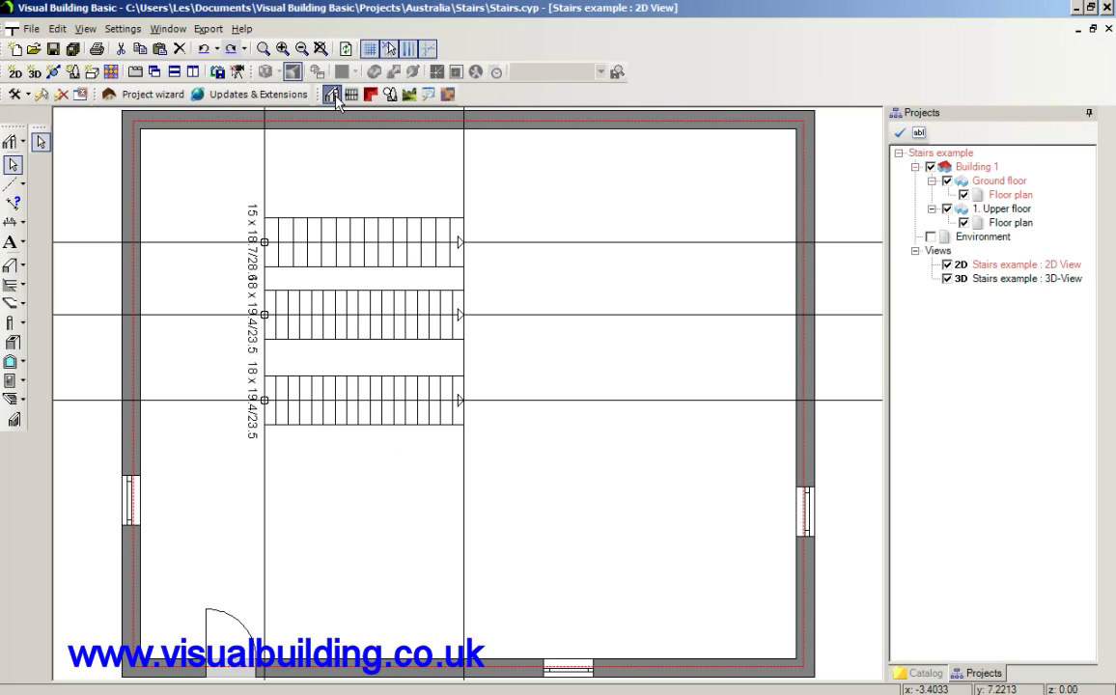
# Cut a rectangular ceiling opening from left of the lower stair to below its end.
pyautogui.click(21, 408)
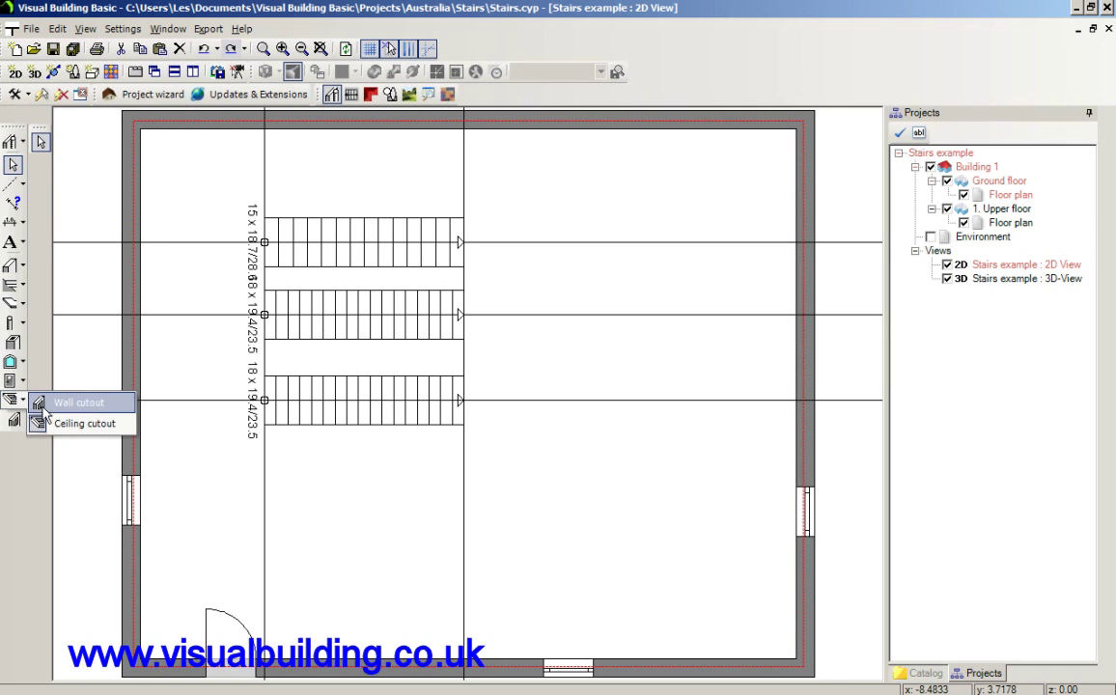
pyautogui.click(81, 423)
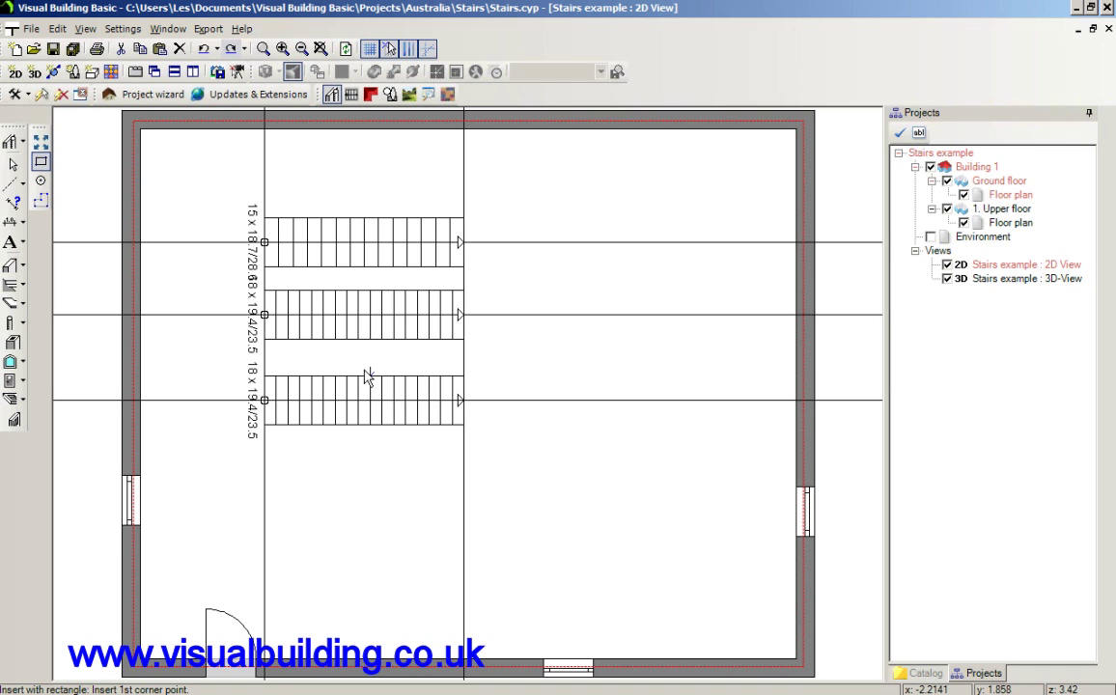
pyautogui.click(209, 363)
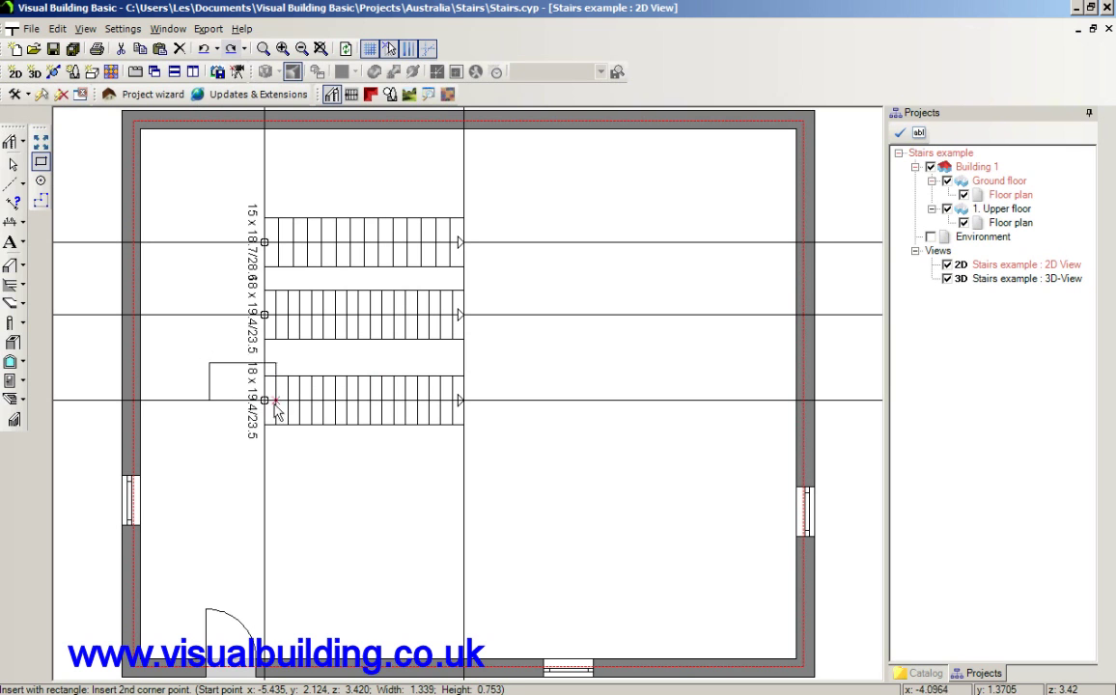
pyautogui.click(463, 444)
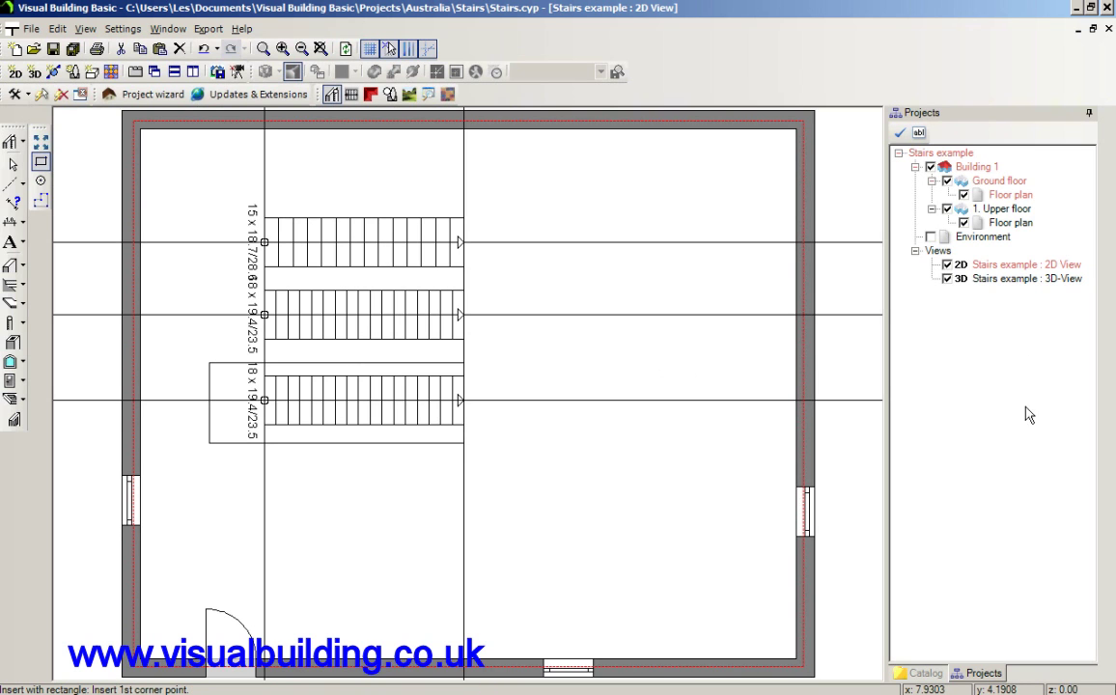
pyautogui.click(1004, 280)
pyautogui.rightClick(1004, 280)
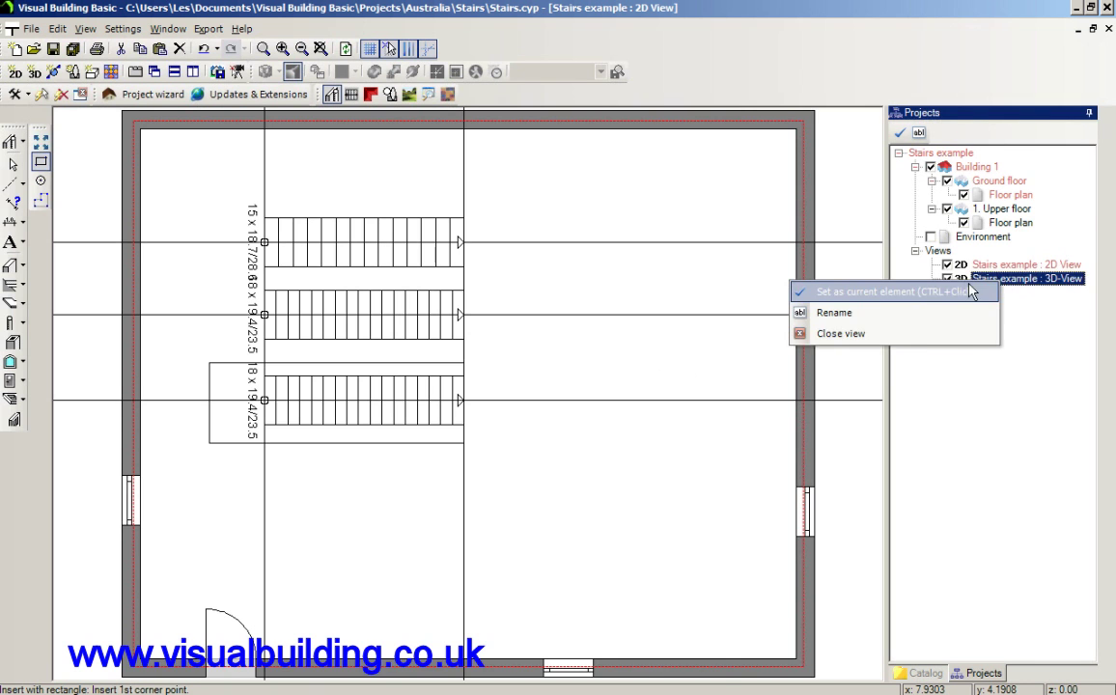
# Orbit the 3D view to inspect the stairwell openings, then return to the 2D plan.
pyautogui.click(850, 286)
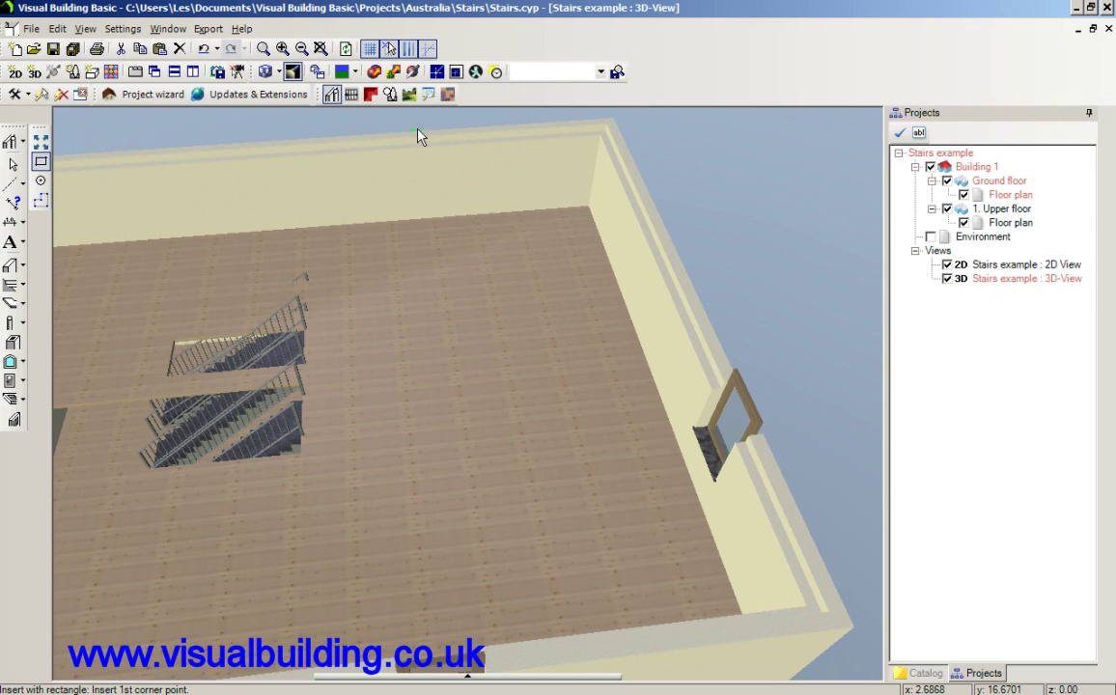
pyautogui.click(14, 166)
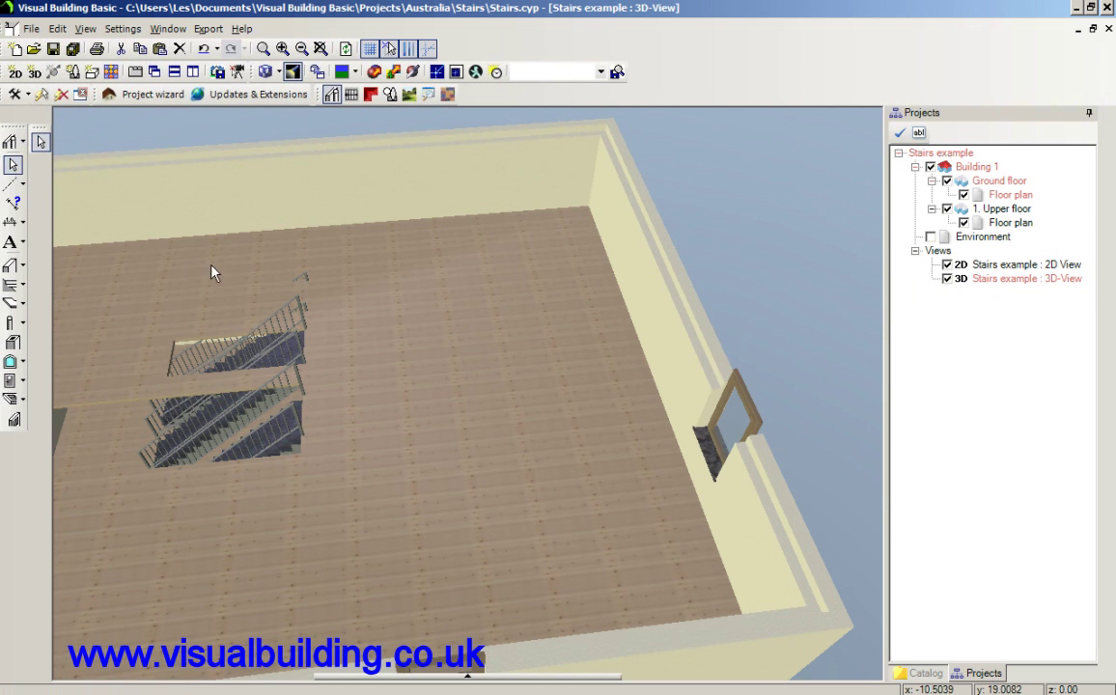
pyautogui.moveTo(212, 262); pyautogui.dragTo(176, 248)
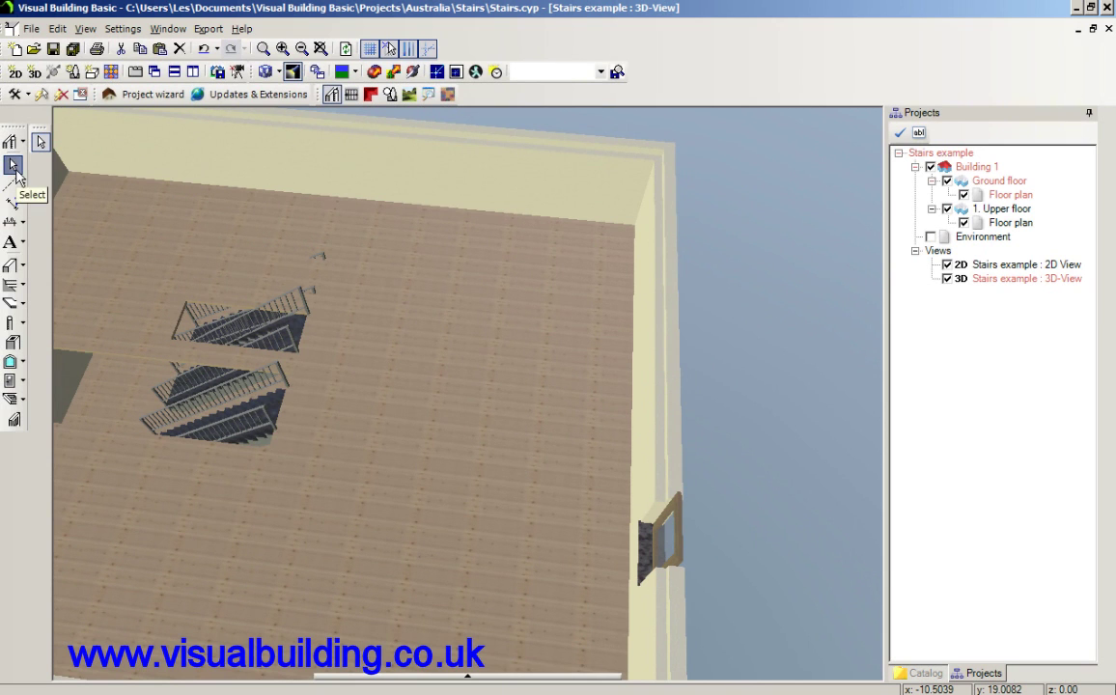
pyautogui.hotkey('ctrl', 'Tab')
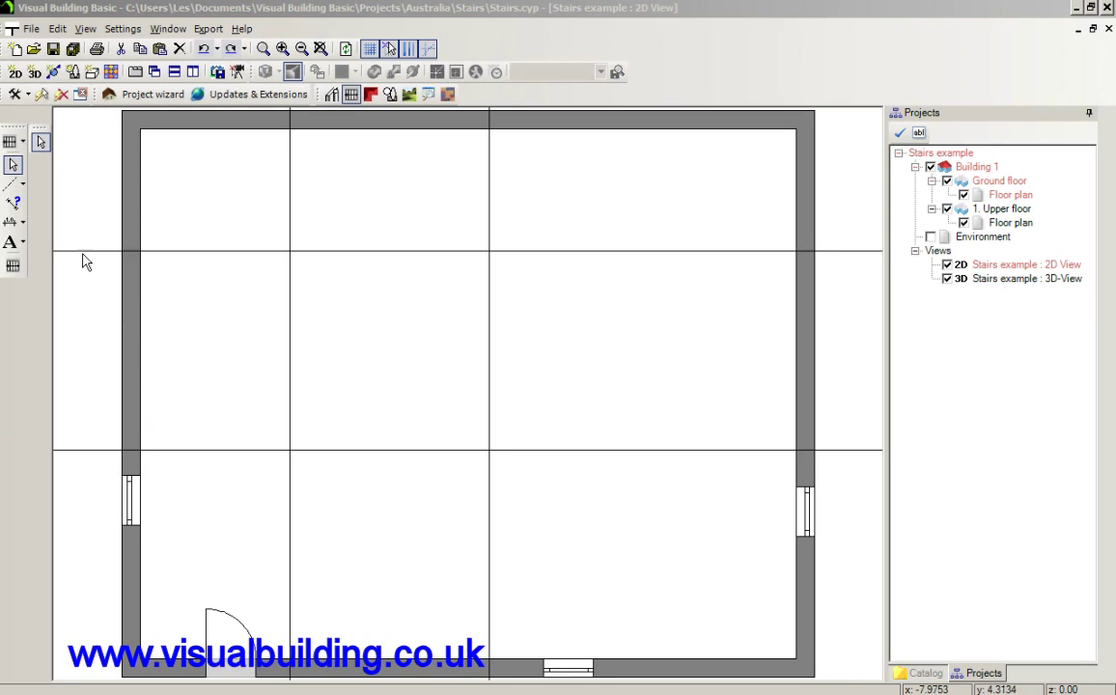
# Draw a U-shaped stair with landings, 22 x 12.7/37.2, through four grid intersections.
pyautogui.click(12, 267)
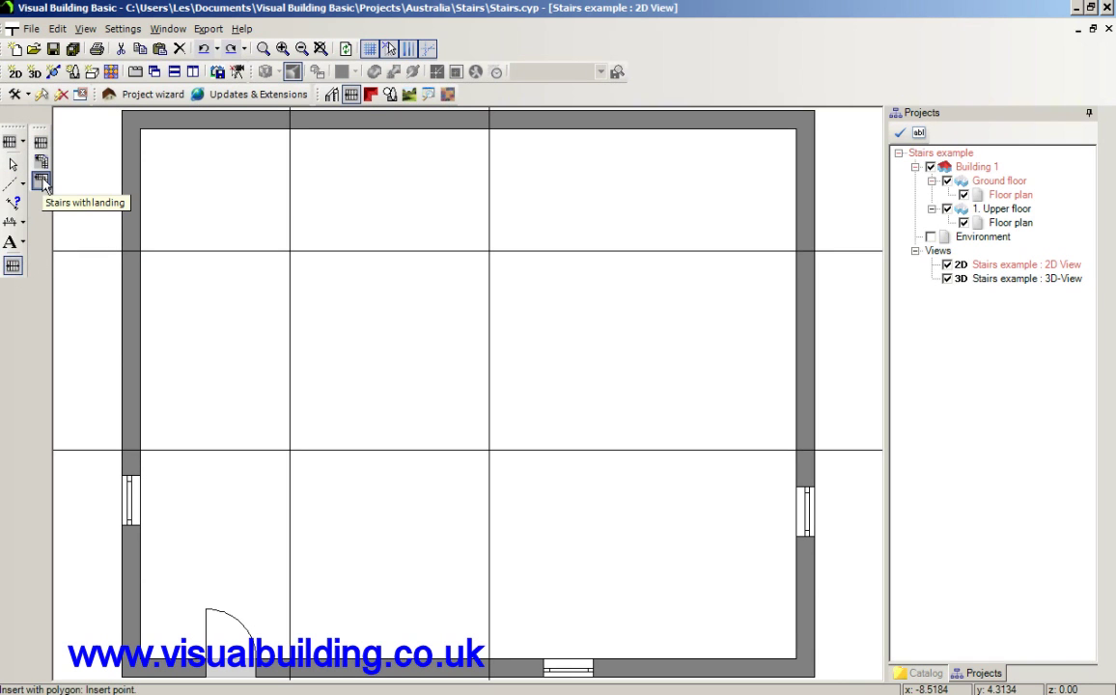
pyautogui.click(42, 182)
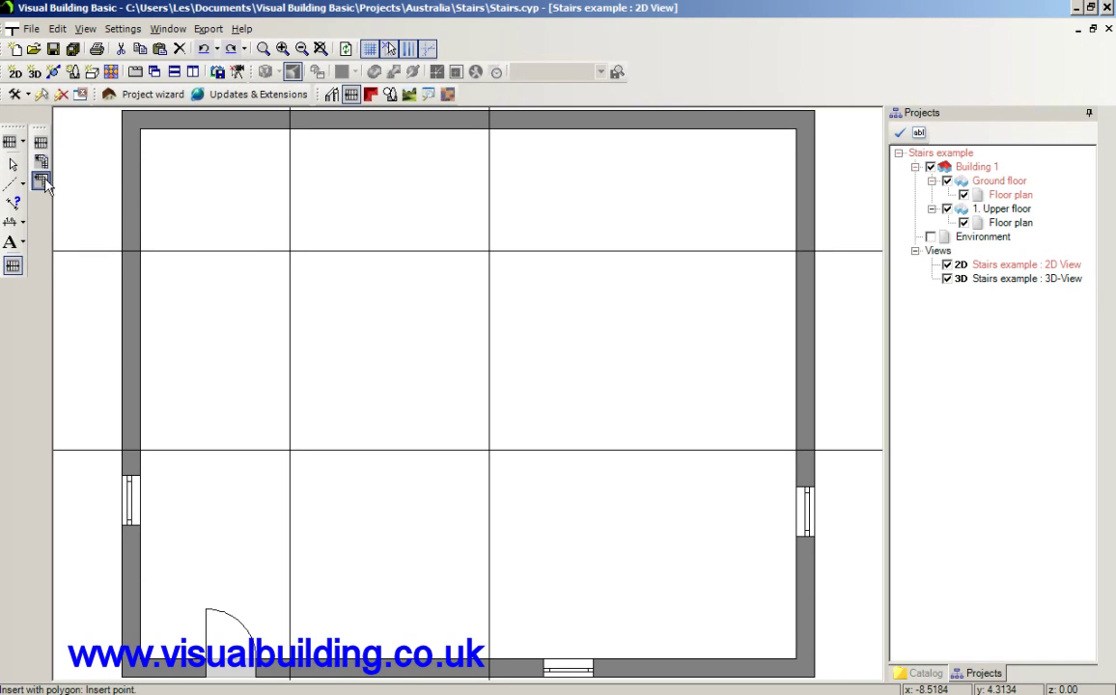
pyautogui.click(291, 252)
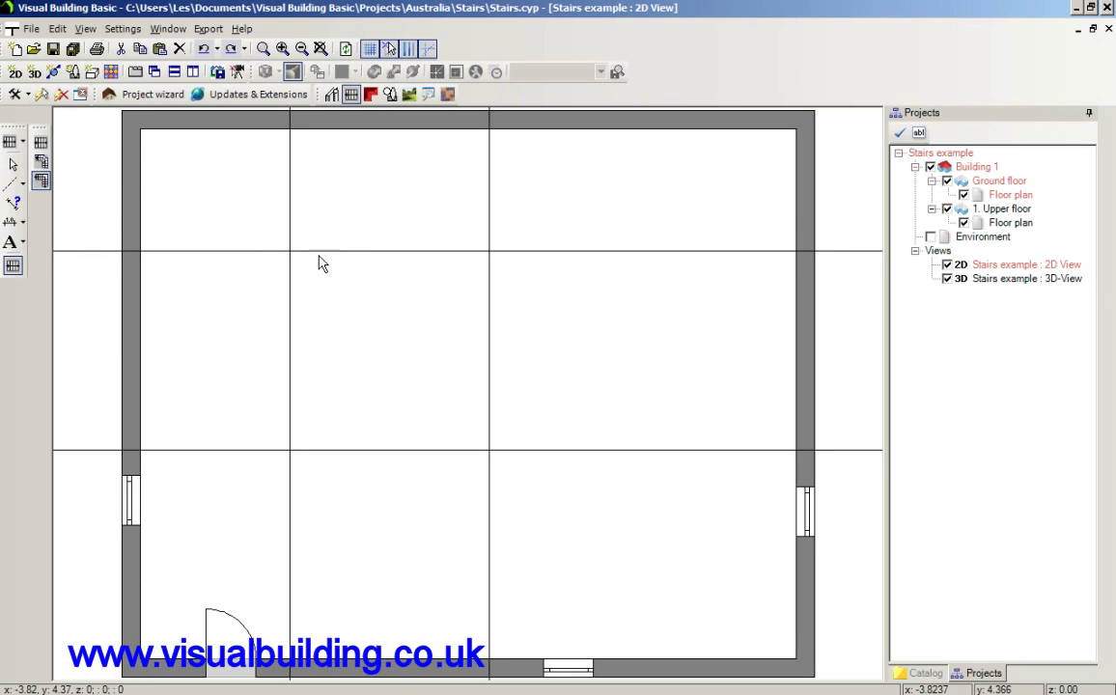
pyautogui.click(489, 253)
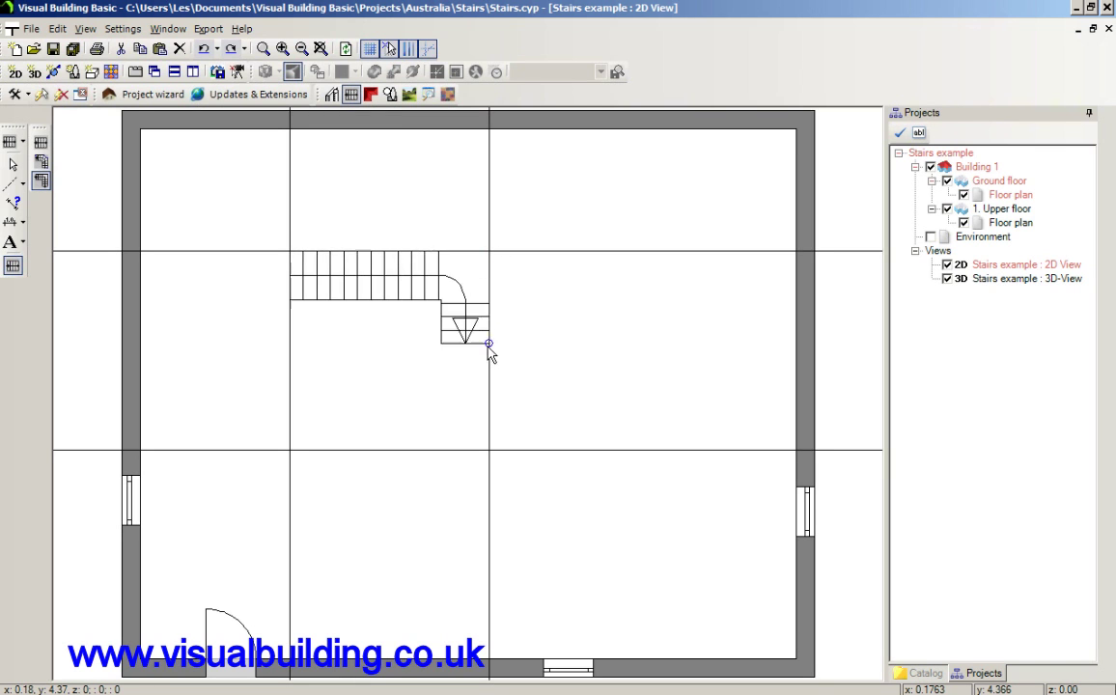
pyautogui.click(490, 451)
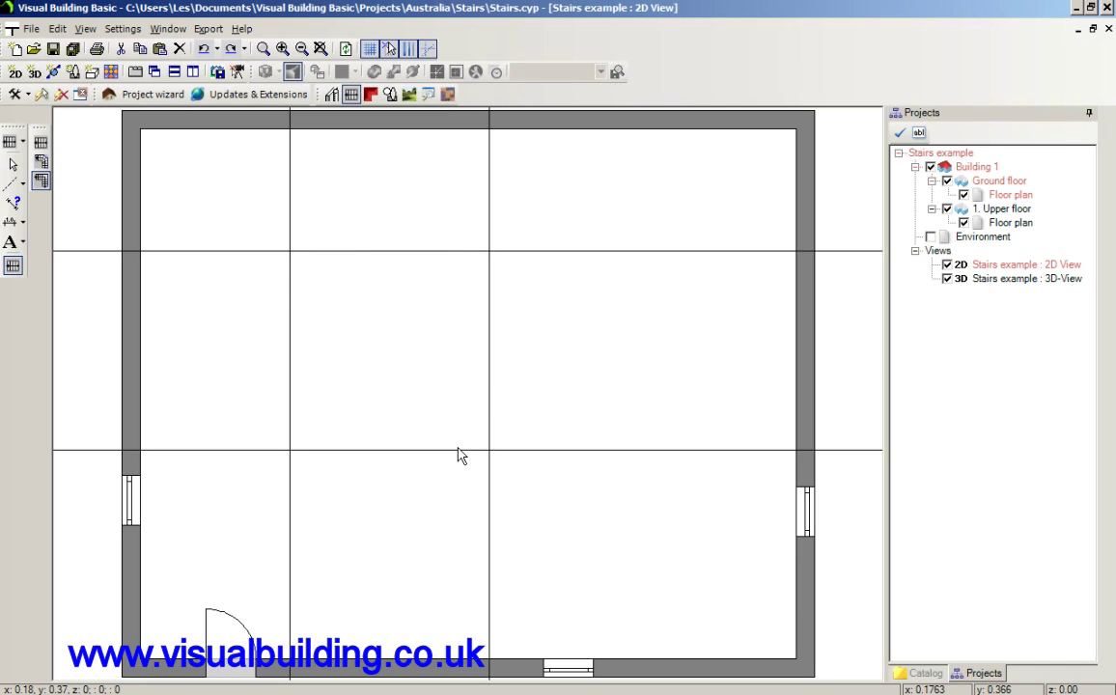
pyautogui.click(295, 449)
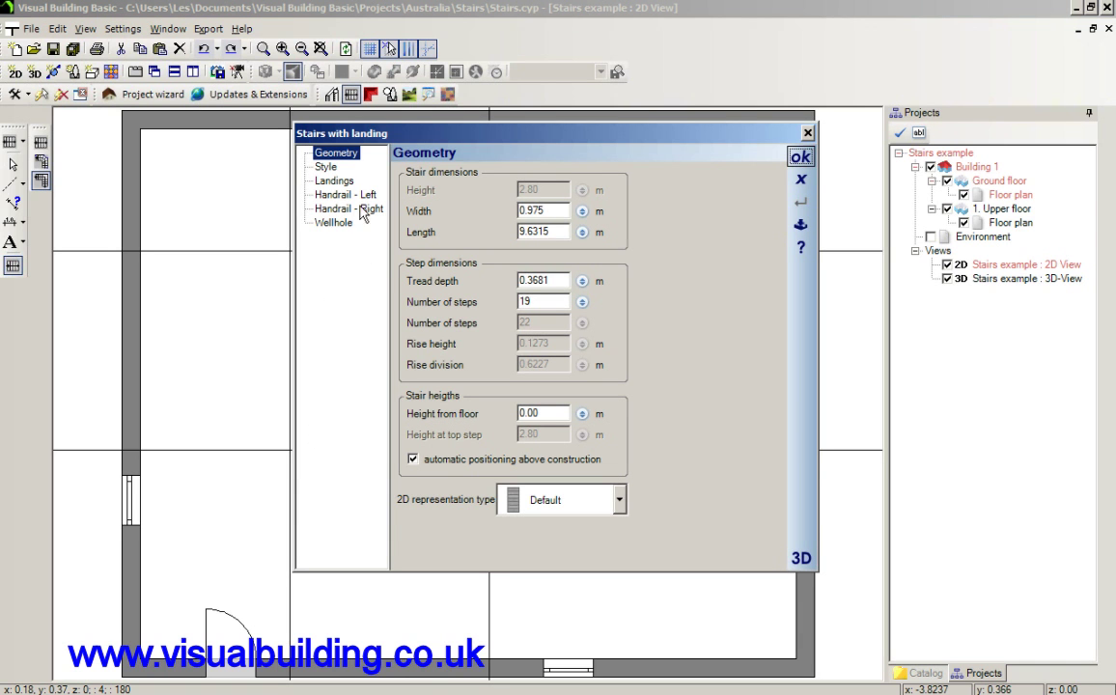
pyautogui.click(801, 157)
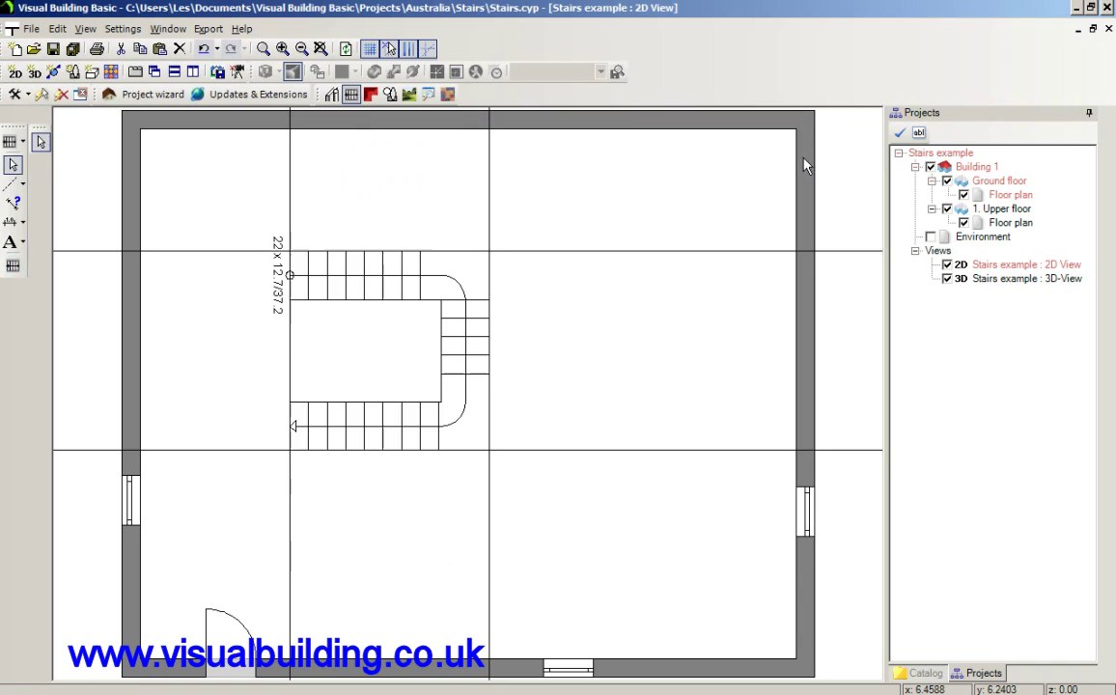
pyautogui.click(995, 279)
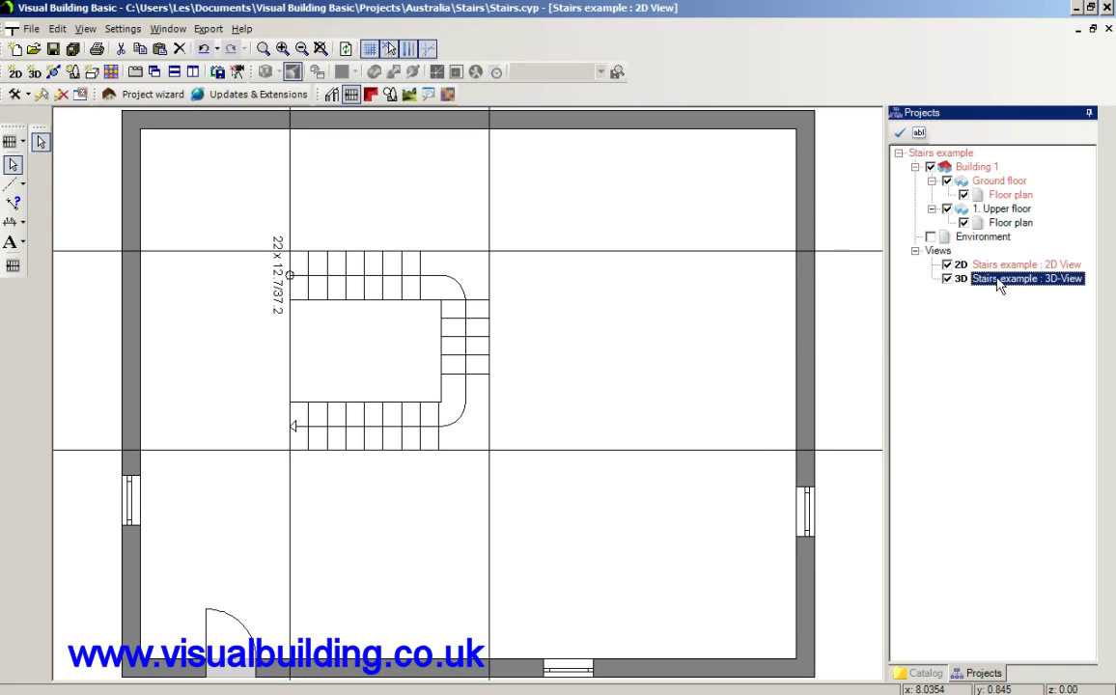
# Make the 3D view current and merge the U-shaped stair's landings using a 4 m minimum distance.
pyautogui.rightClick(994, 279)
pyautogui.click(907, 290)
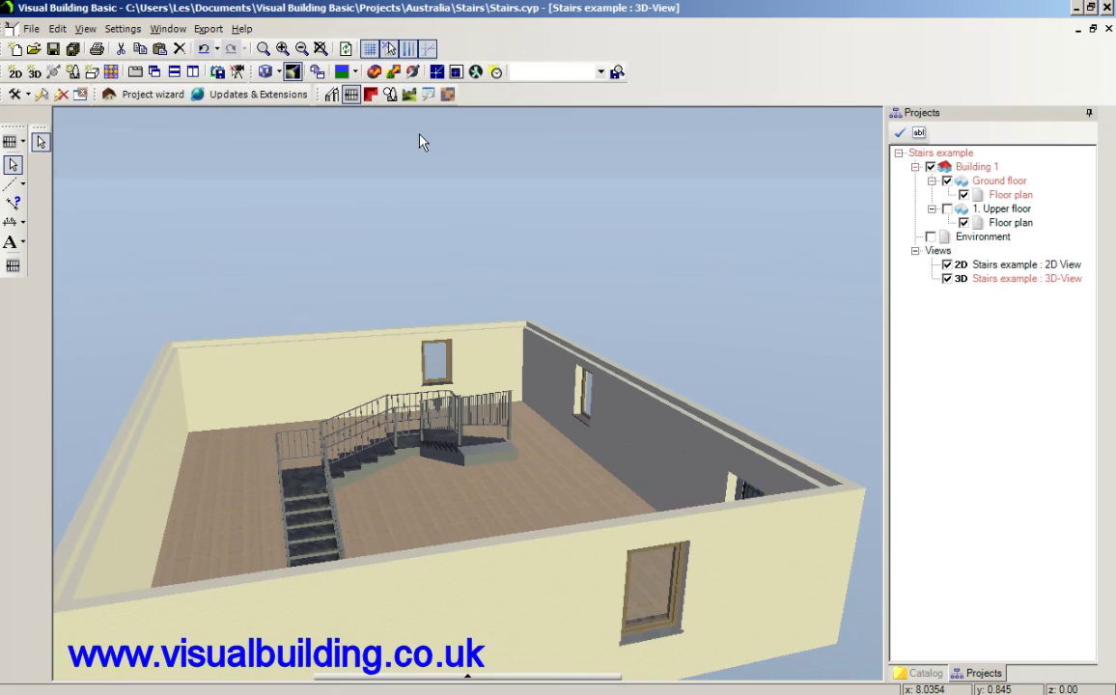
pyautogui.moveTo(488, 145); pyautogui.dragTo(418, 445, button='middle')
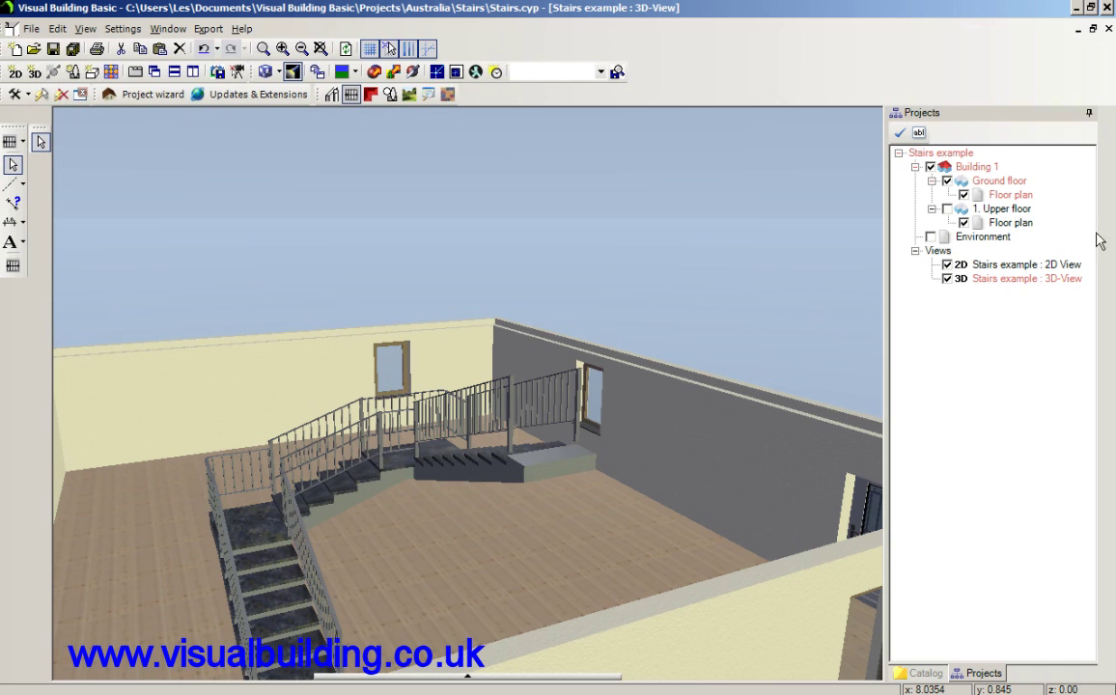
pyautogui.click(522, 449)
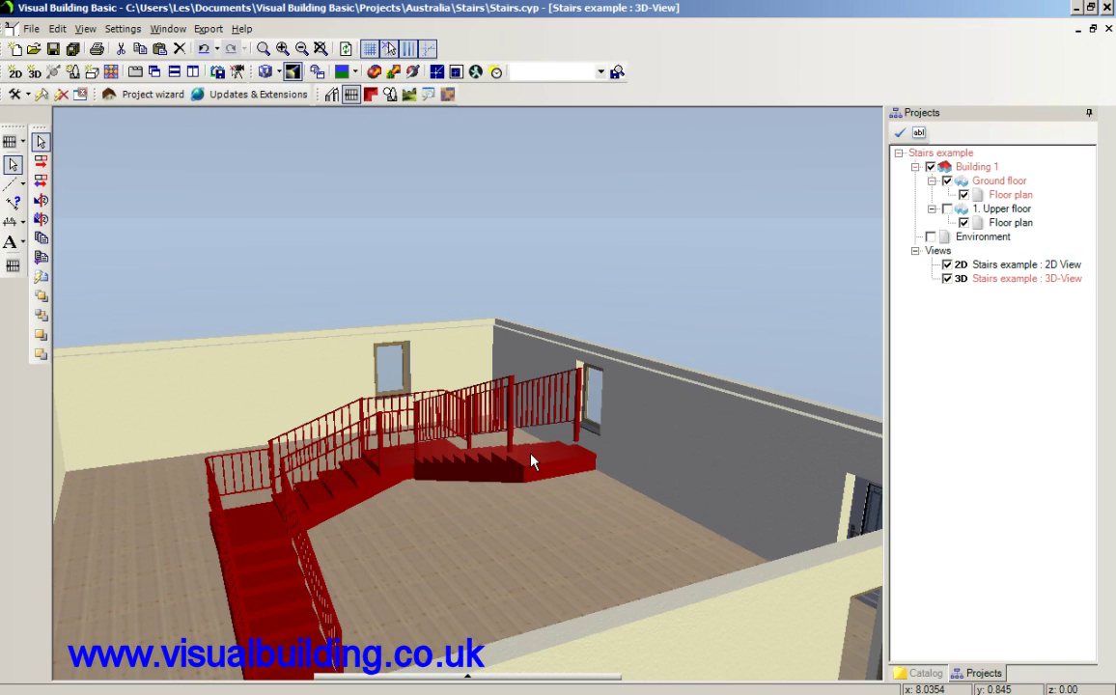
pyautogui.doubleClick(530, 461)
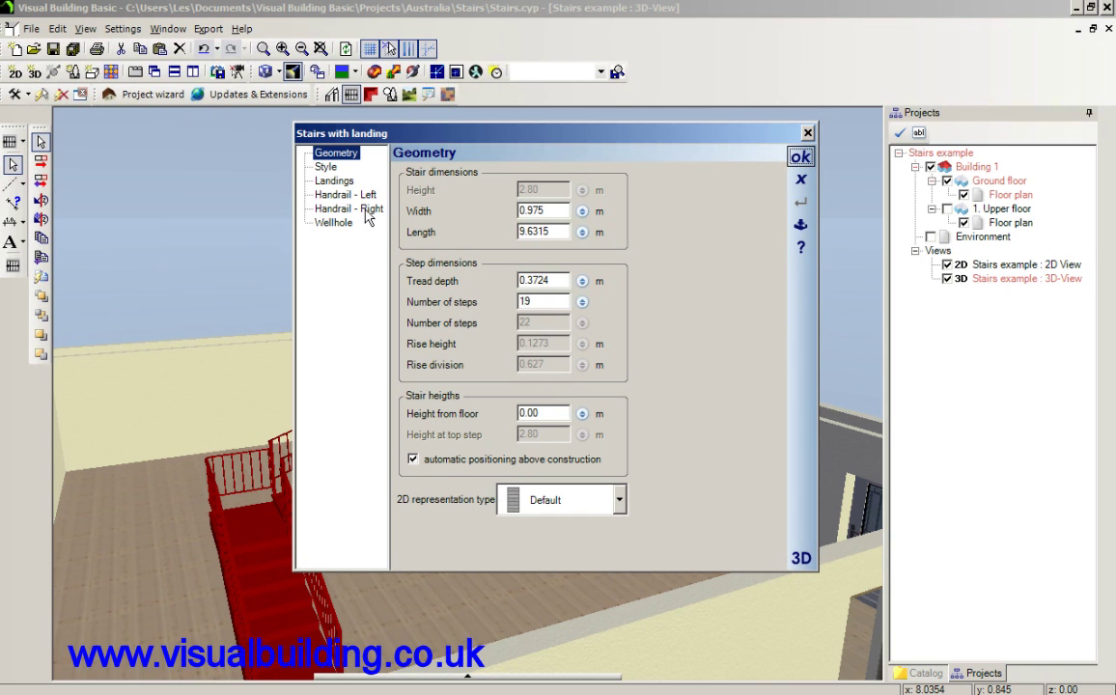
pyautogui.click(334, 181)
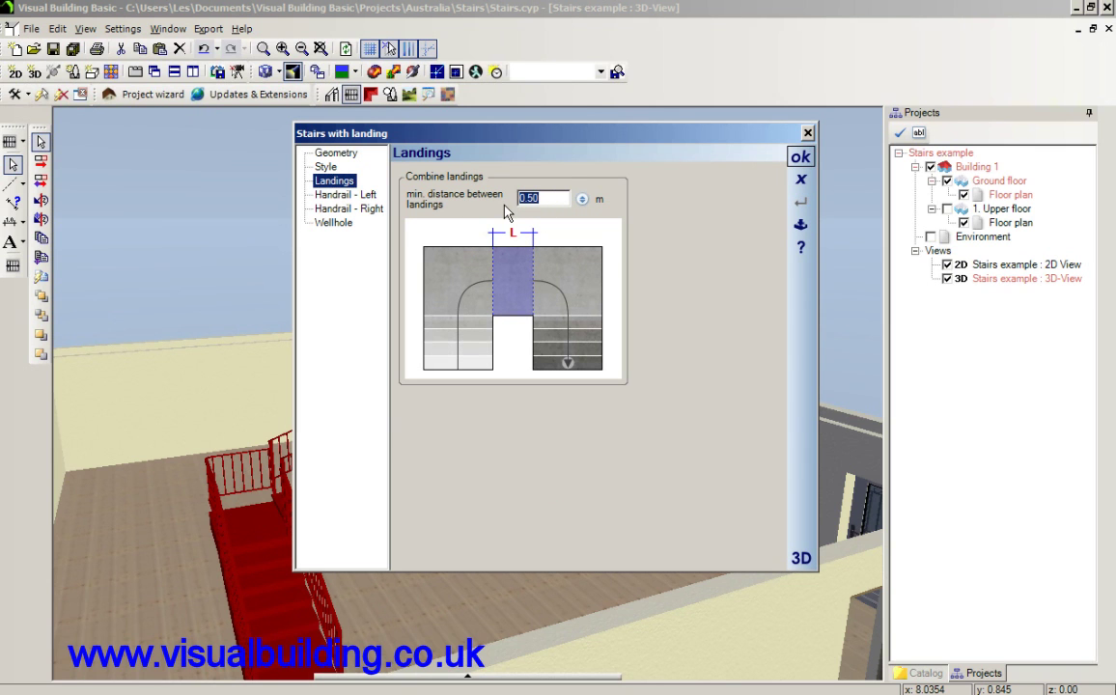
pyautogui.write('4.')
pyautogui.click(800, 156)
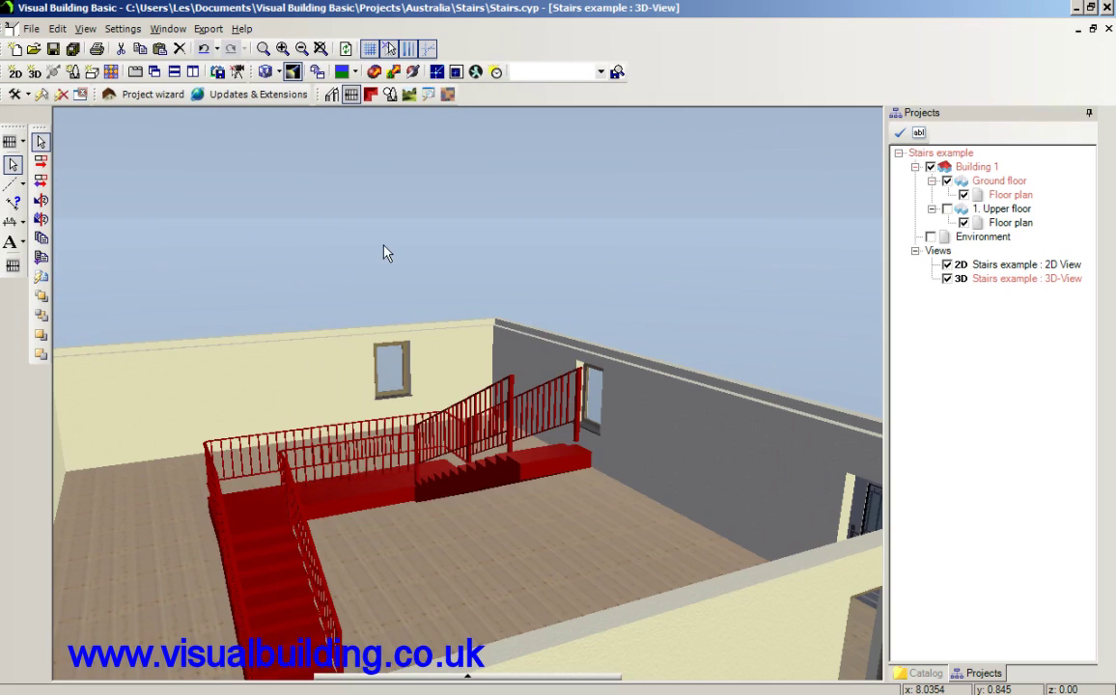
pyautogui.moveTo(381, 250); pyautogui.dragTo(249, 266, button='middle')
# Change the U-shaped stair's Stair type to Wood stairway and orbit to view it.
pyautogui.click(396, 217)
pyautogui.moveTo(407, 192); pyautogui.dragTo(470, 190, button='middle')
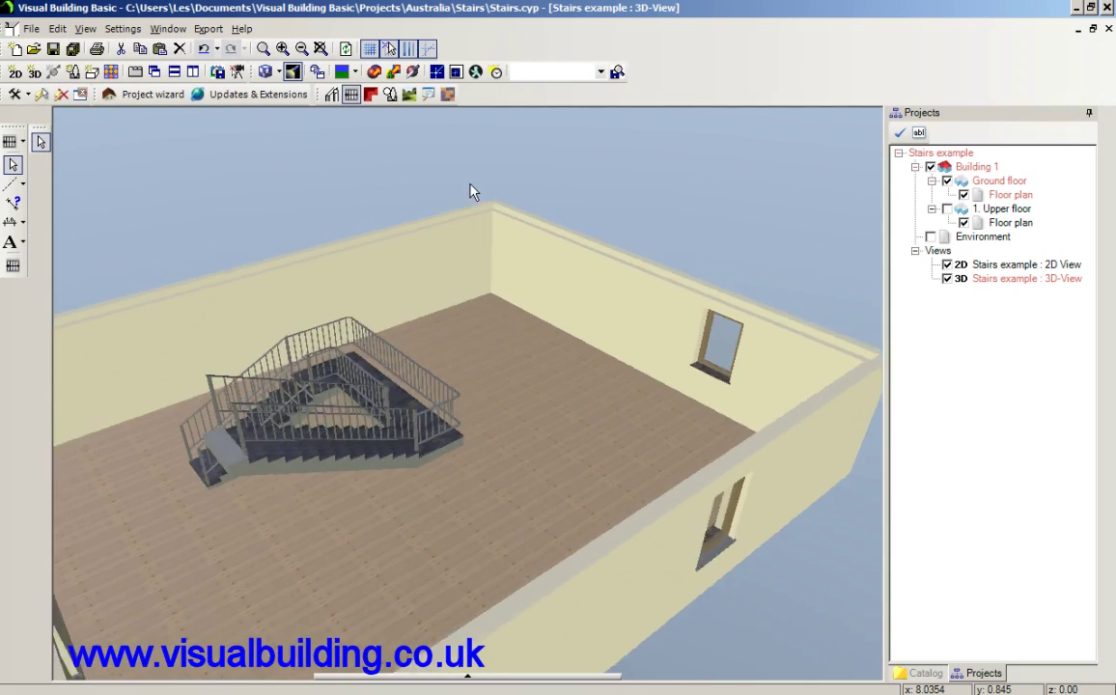
pyautogui.click(383, 469)
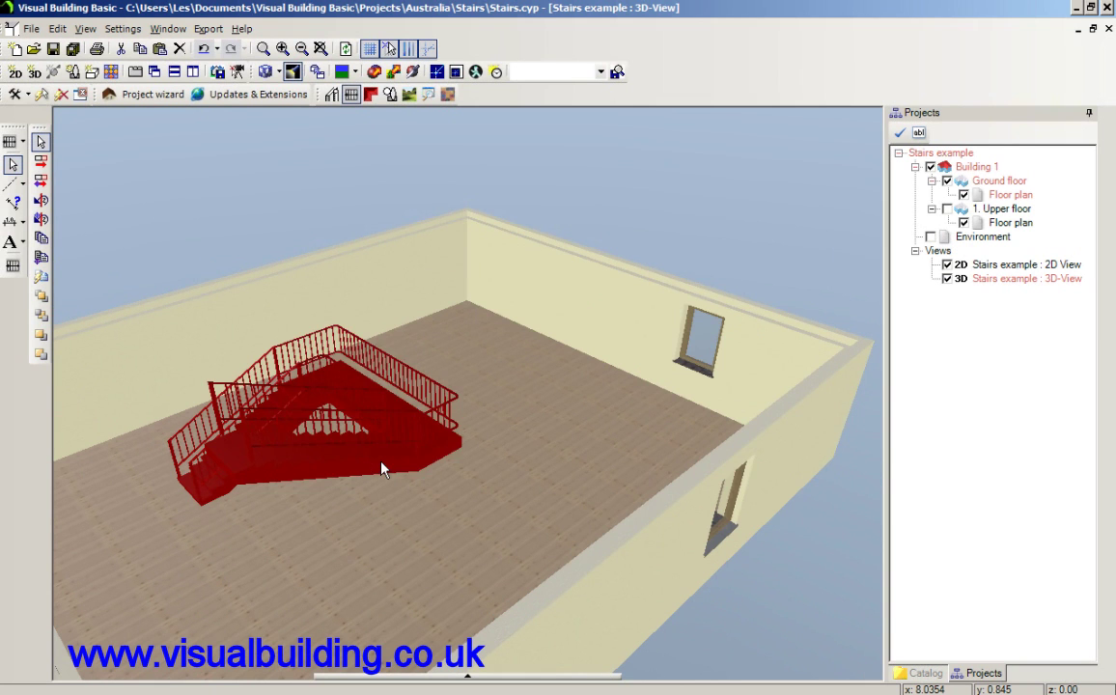
pyautogui.doubleClick(383, 469)
pyautogui.click(328, 167)
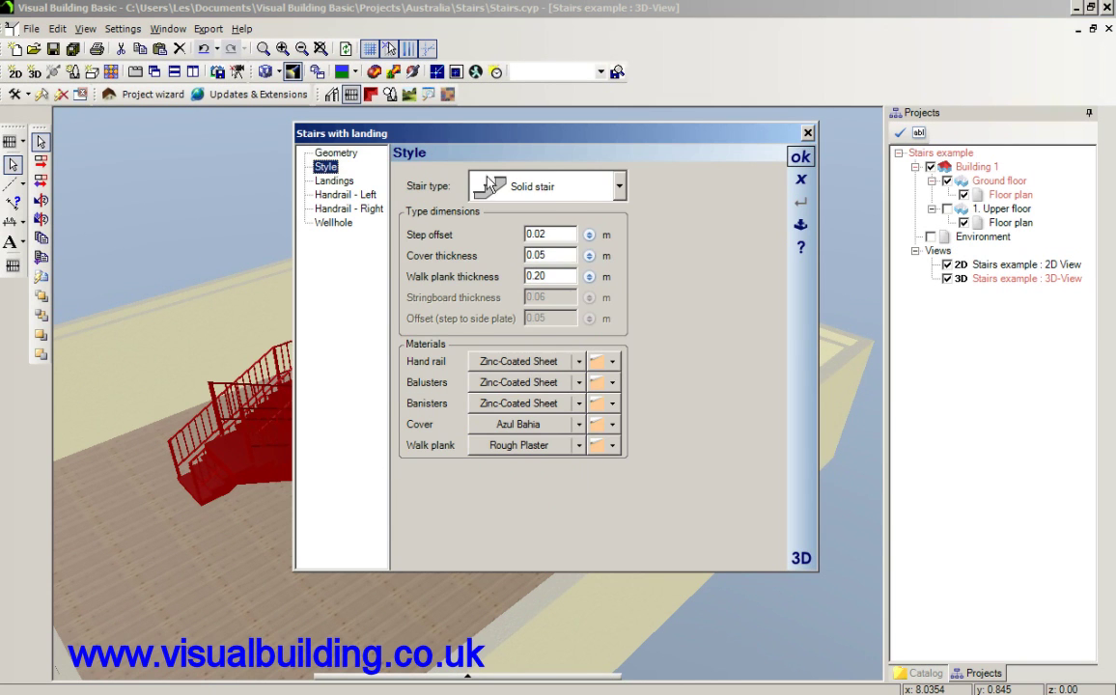
pyautogui.click(564, 185)
pyautogui.click(583, 249)
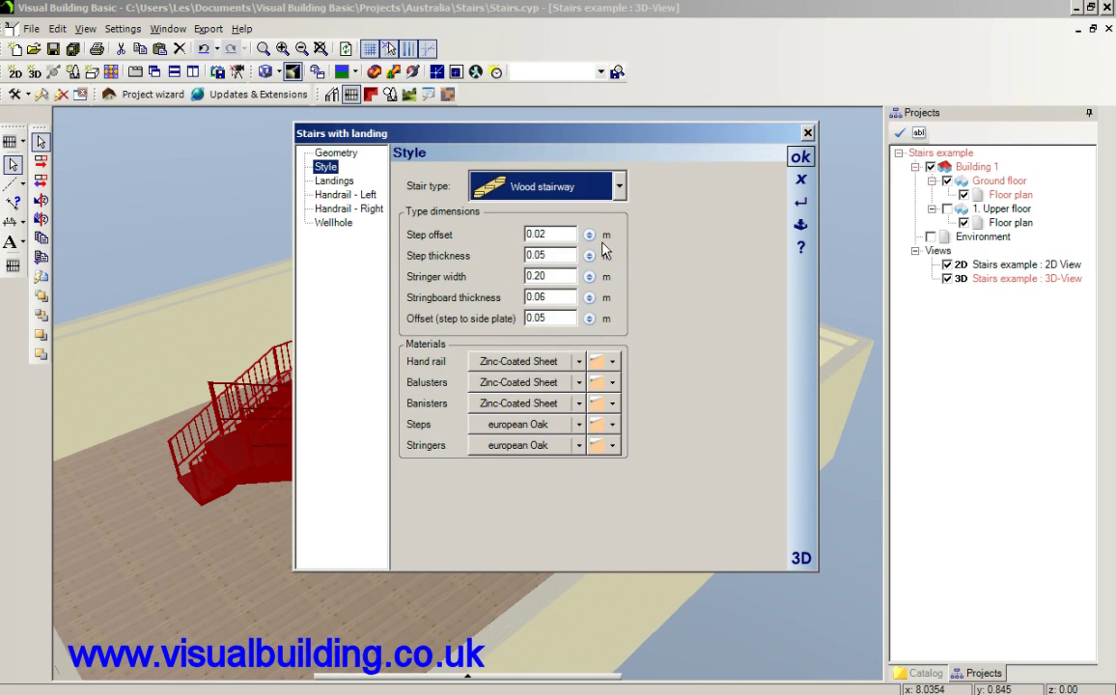
pyautogui.click(800, 156)
pyautogui.moveTo(660, 171); pyautogui.dragTo(620, 230)
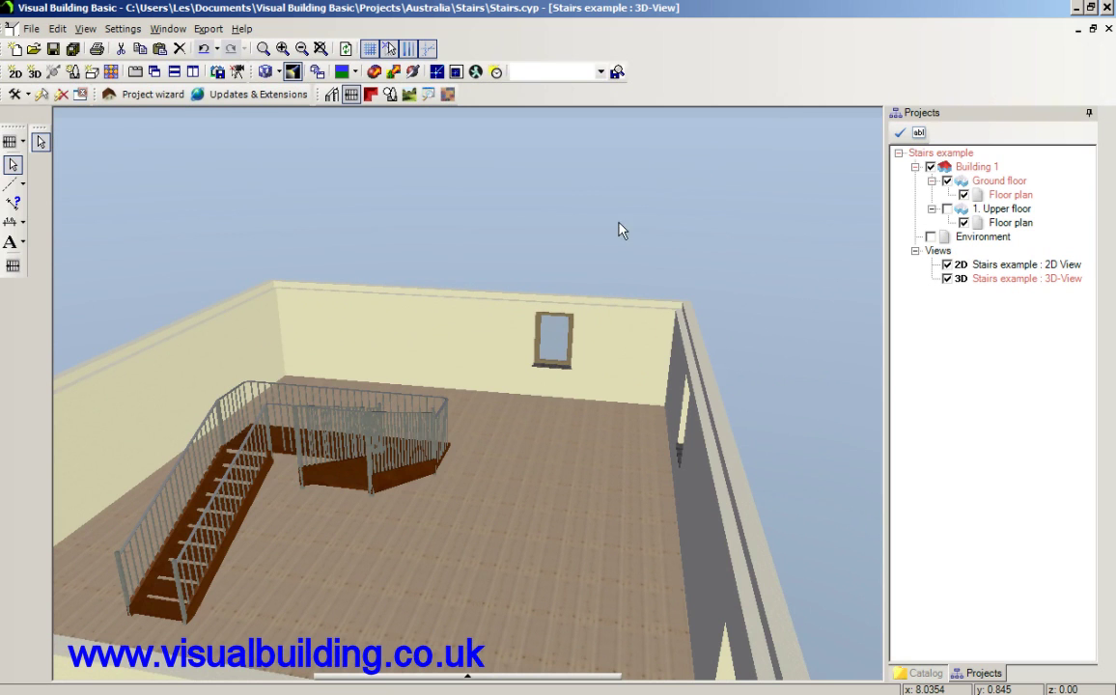
# Untick Create handrail for the stair's left handrail, then orbit the 3D view to check.
pyautogui.click(232, 522)
pyautogui.doubleClick(232, 522)
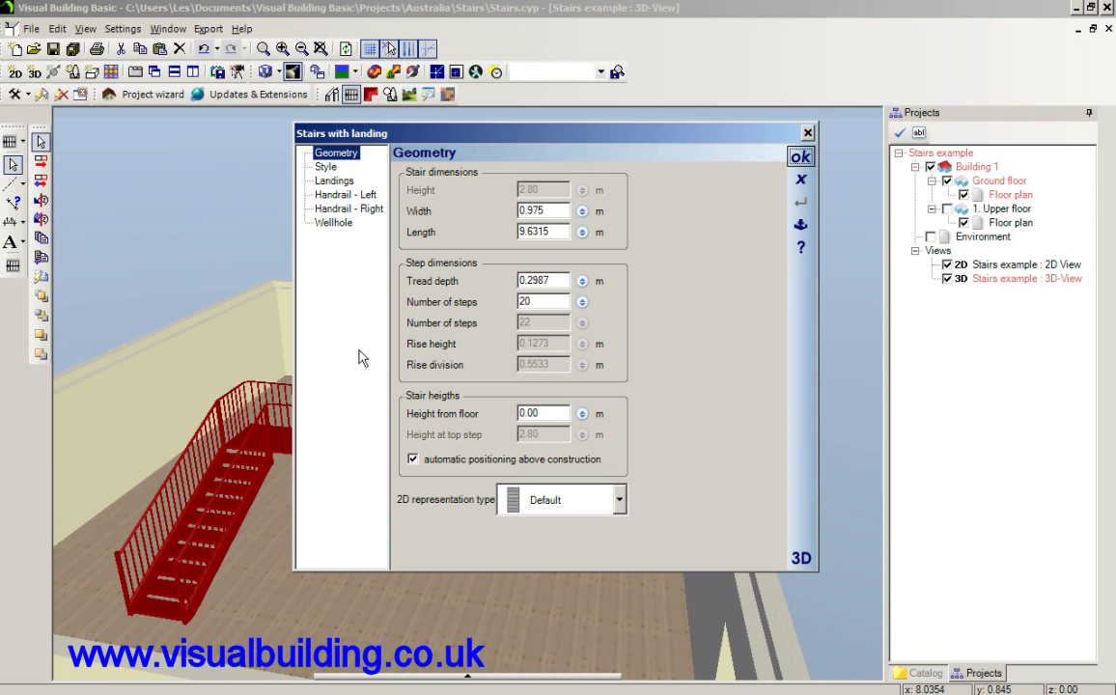
pyautogui.click(360, 196)
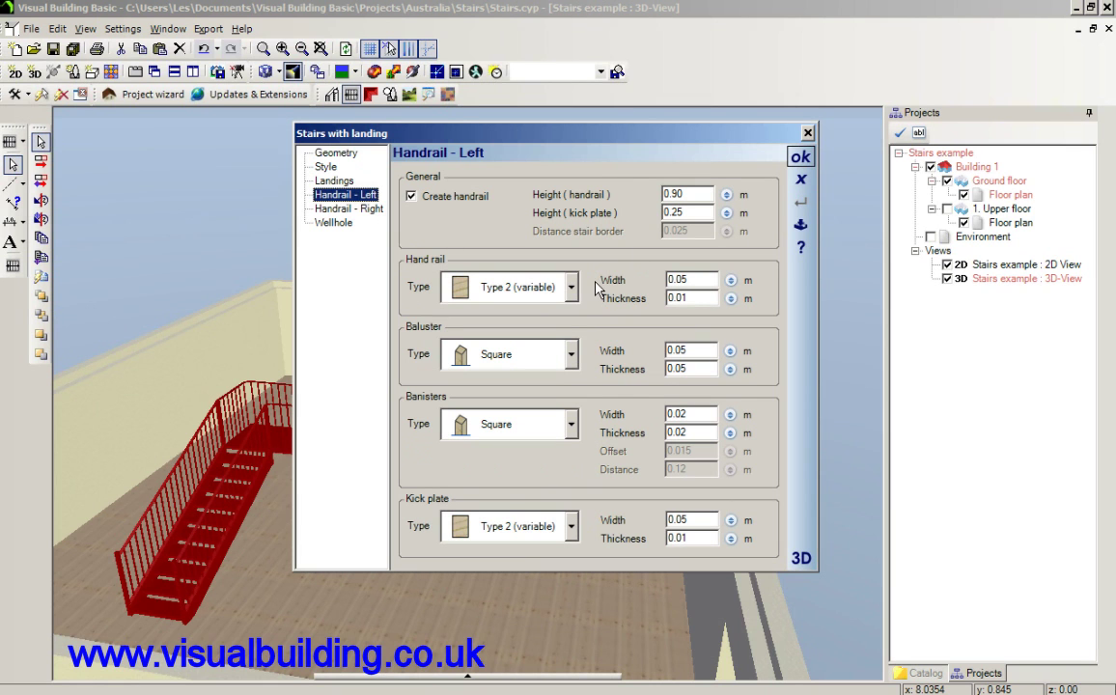
pyautogui.click(413, 196)
pyautogui.click(801, 157)
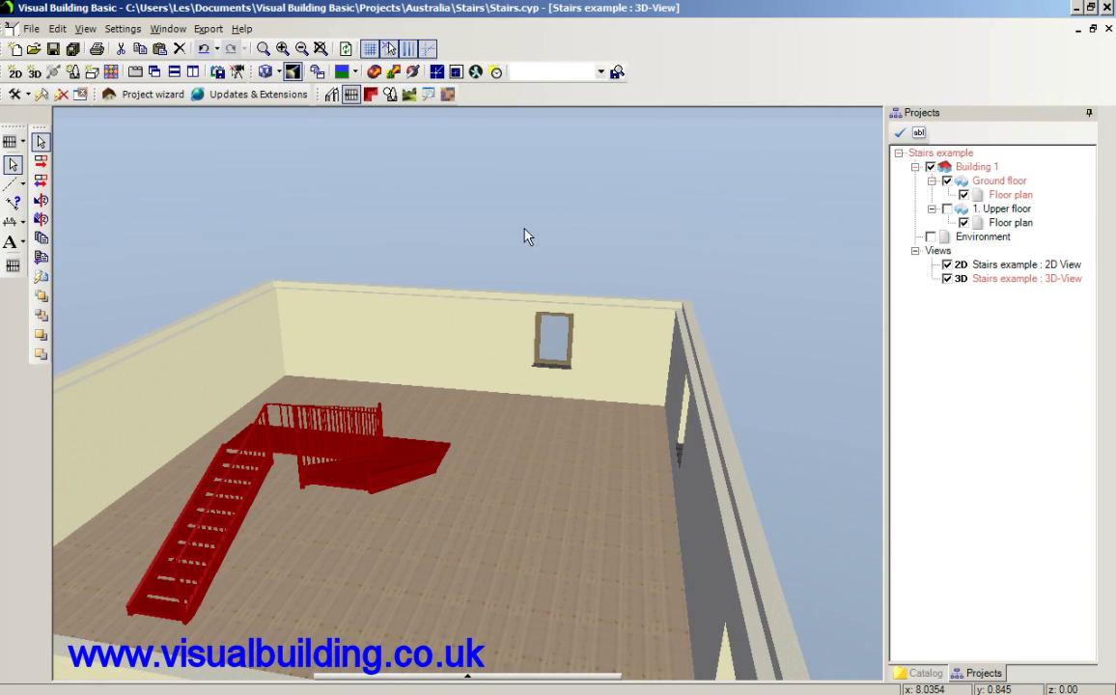
pyautogui.moveTo(517, 230); pyautogui.dragTo(564, 213)
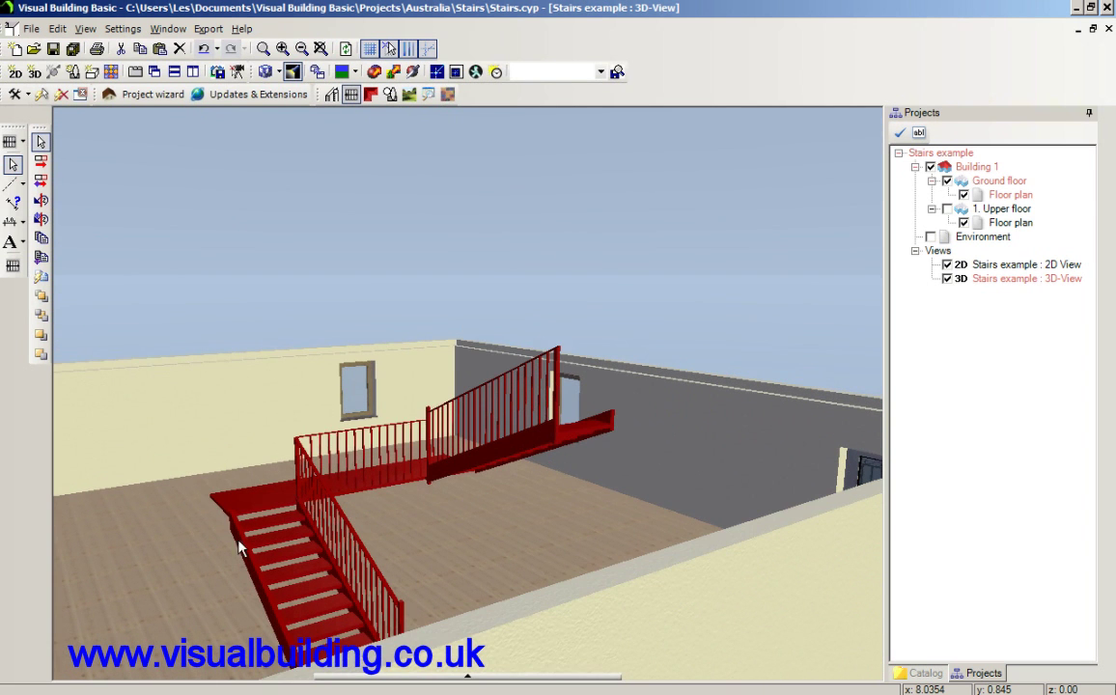
pyautogui.moveTo(318, 214); pyautogui.dragTo(268, 231)
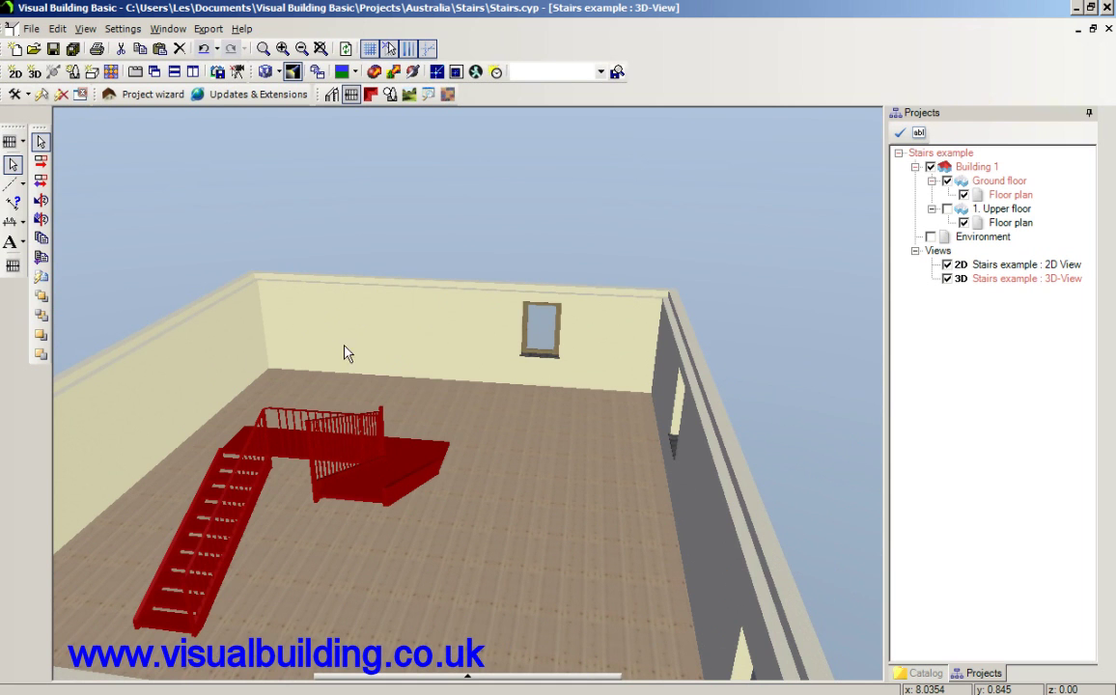
pyautogui.moveTo(494, 190); pyautogui.dragTo(412, 346)
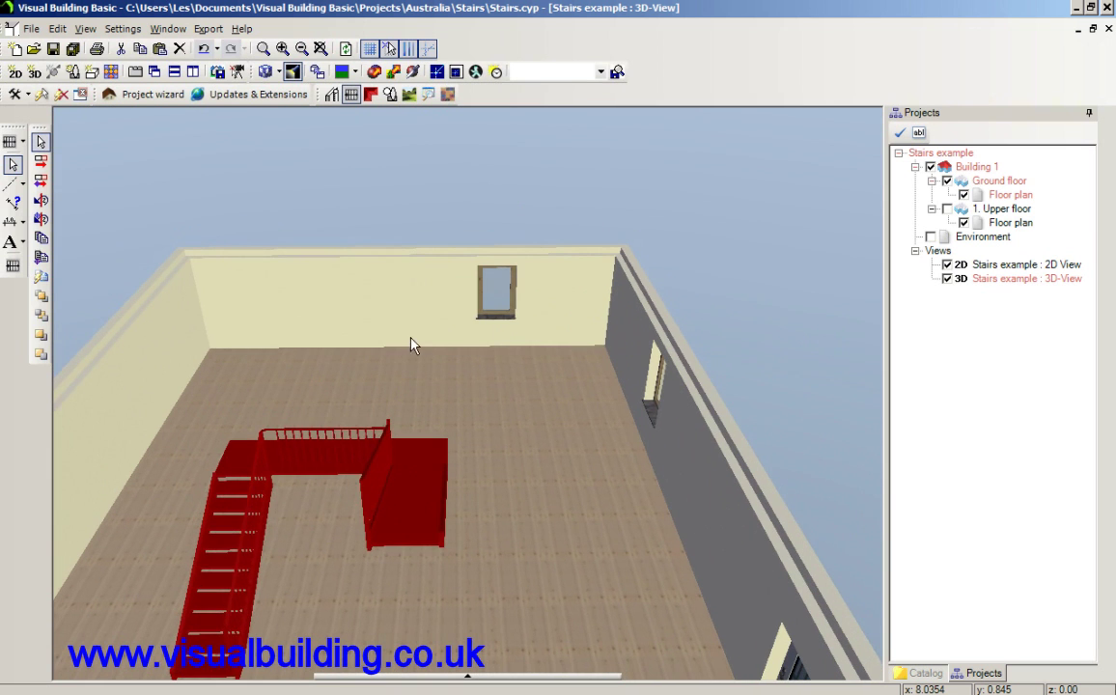
pyautogui.click(401, 200)
pyautogui.click(316, 457)
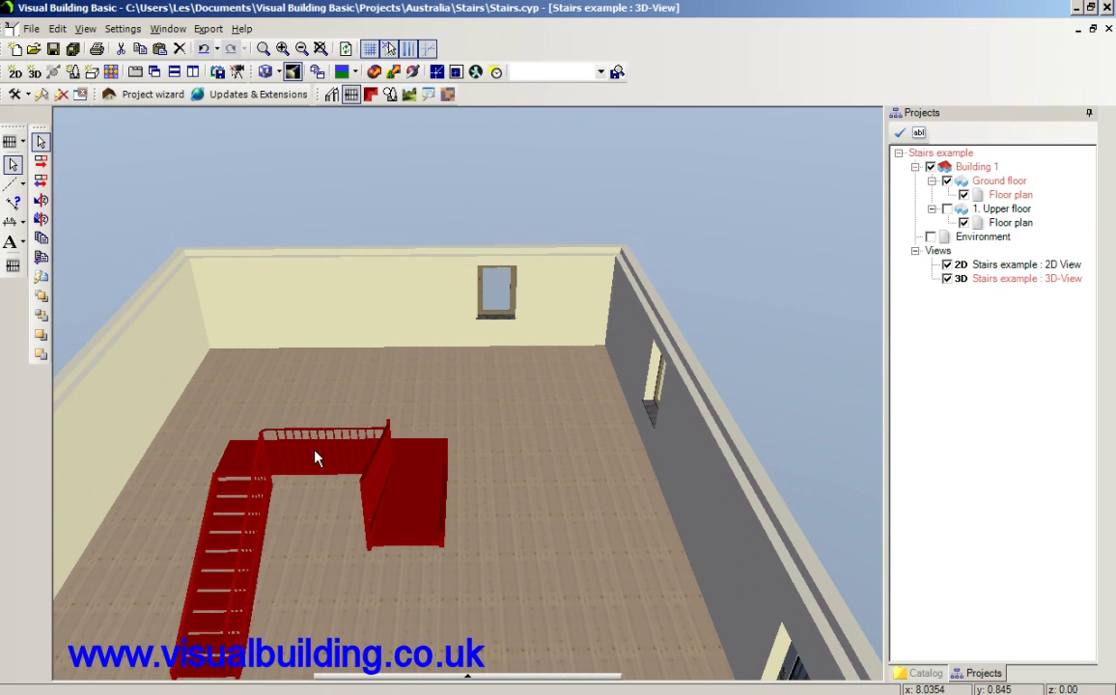
# Set the stair's right handrail to the oval Type 2 (variable) hand rail.
pyautogui.doubleClick(371, 504)
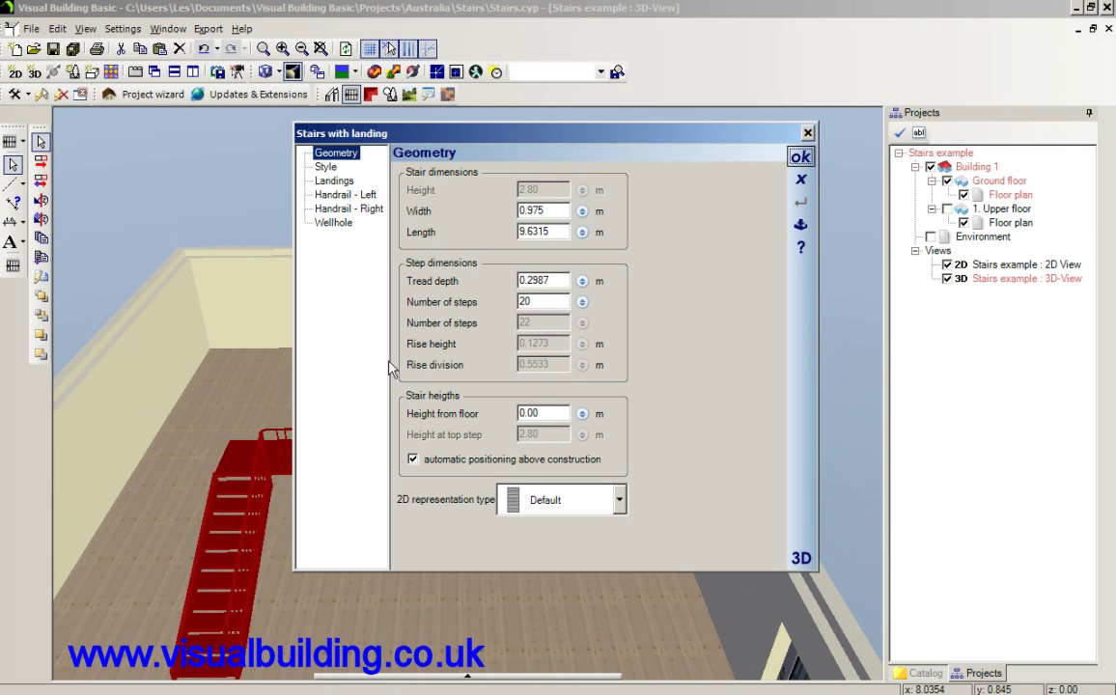
pyautogui.click(348, 196)
pyautogui.click(338, 208)
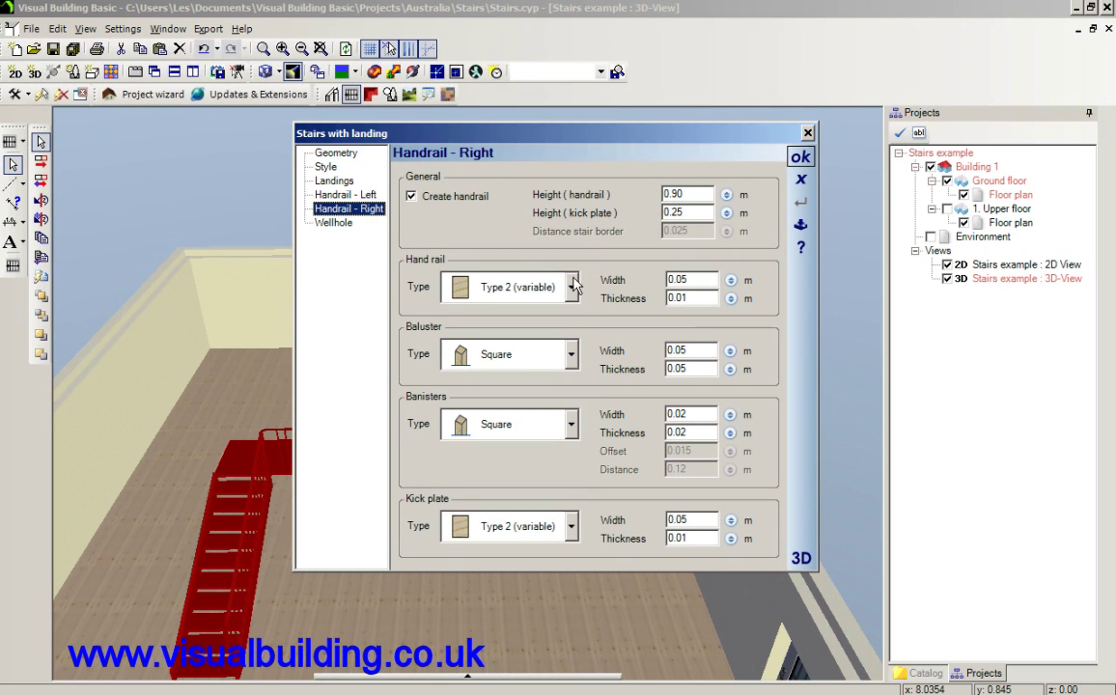
pyautogui.click(521, 284)
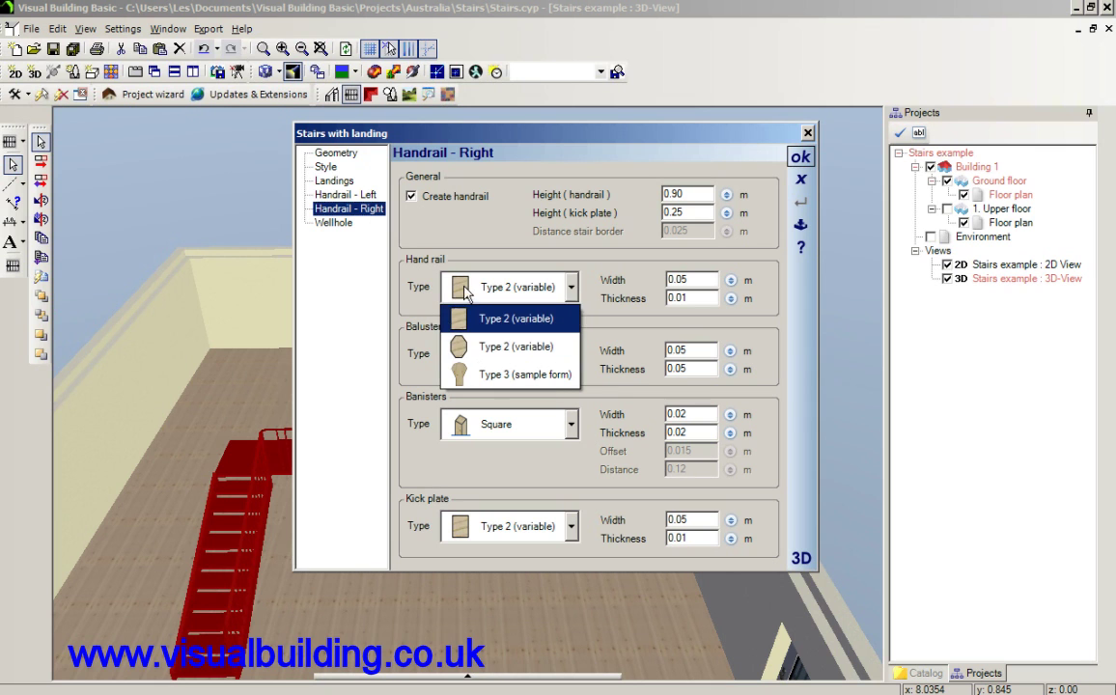
pyautogui.click(528, 348)
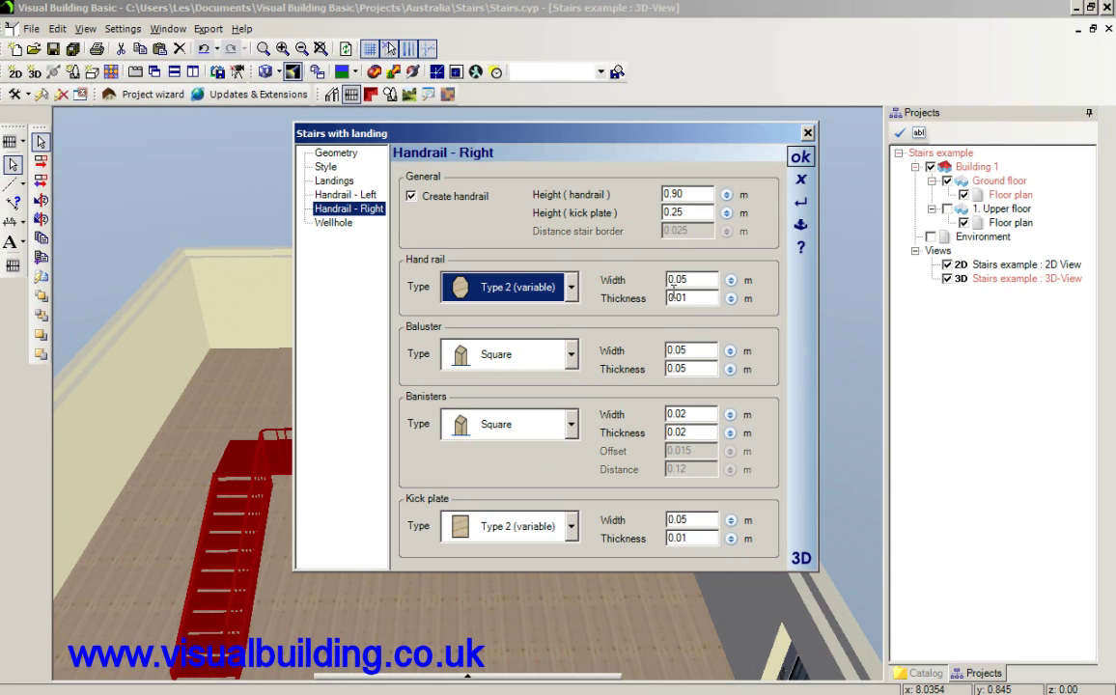
pyautogui.click(800, 156)
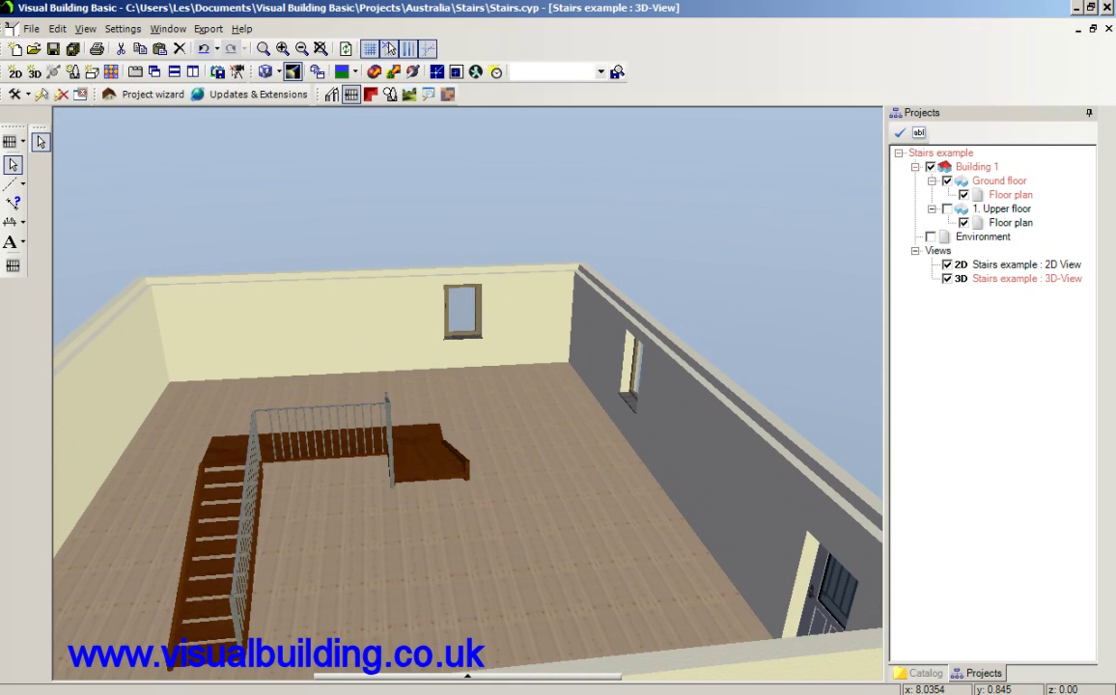
# Make the 3D view current and show 1. Upper floor to see the stair opening.
pyautogui.click(986, 280)
pyautogui.rightClick(987, 280)
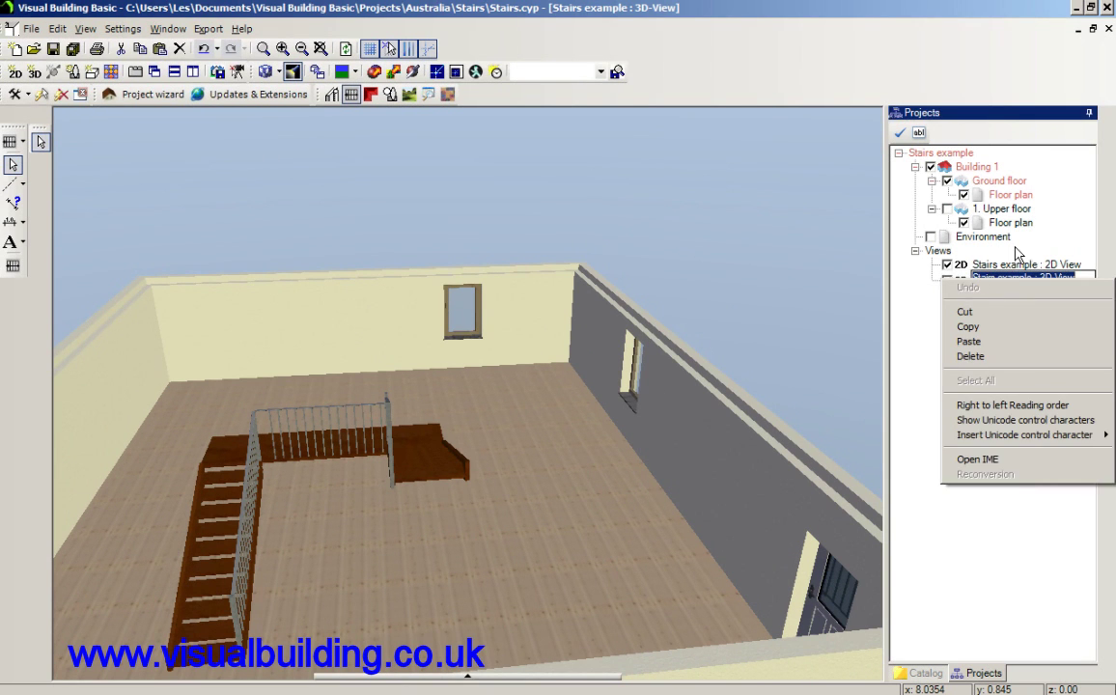
pyautogui.click(1016, 252)
pyautogui.click(1005, 280)
pyautogui.rightClick(1005, 282)
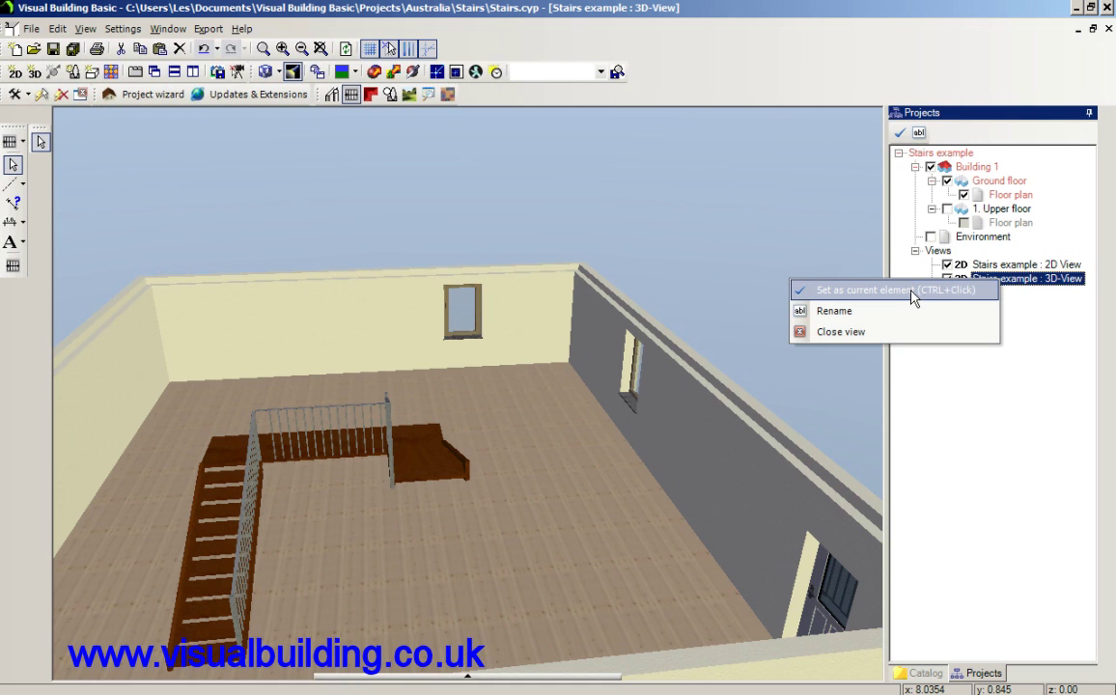
pyautogui.click(913, 294)
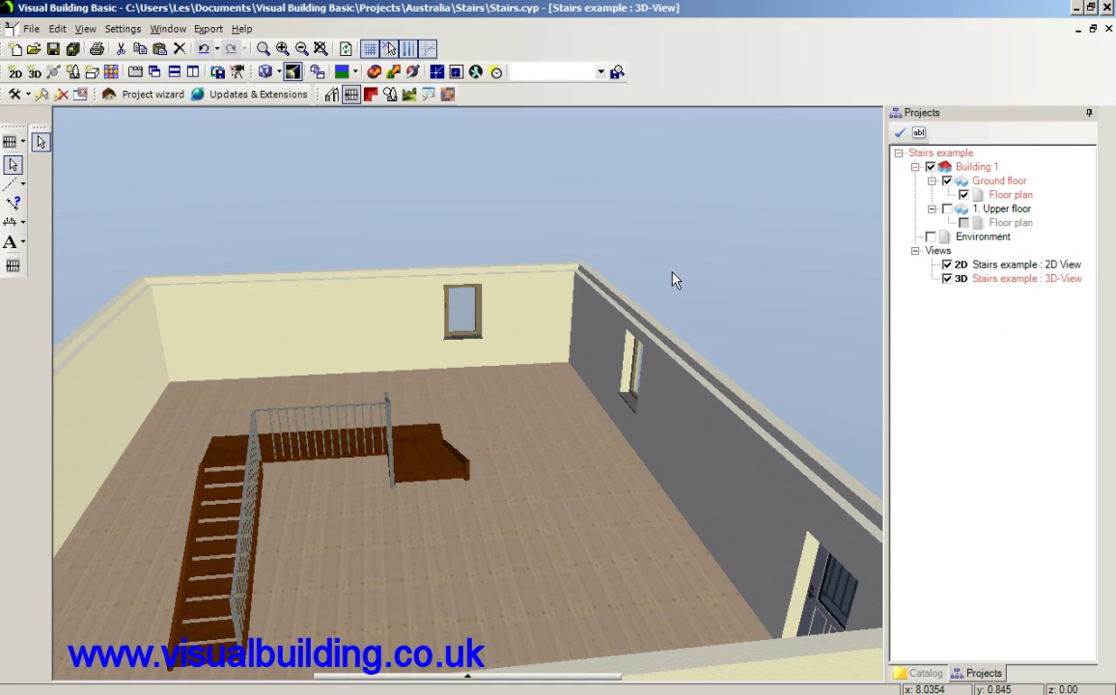
pyautogui.click(946, 209)
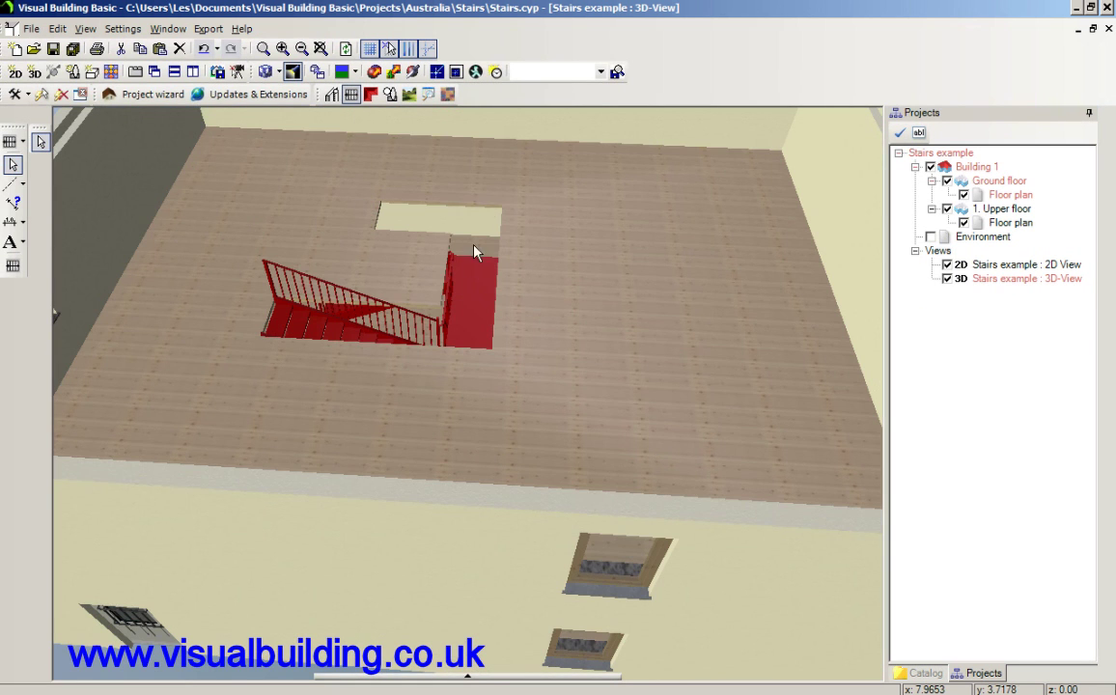
pyautogui.moveTo(570, 292)
pyautogui.mouseDown()
pyautogui.moveTo(615, 307)
pyautogui.moveTo(571, 294)
pyautogui.moveTo(582, 303)
pyautogui.mouseUp()
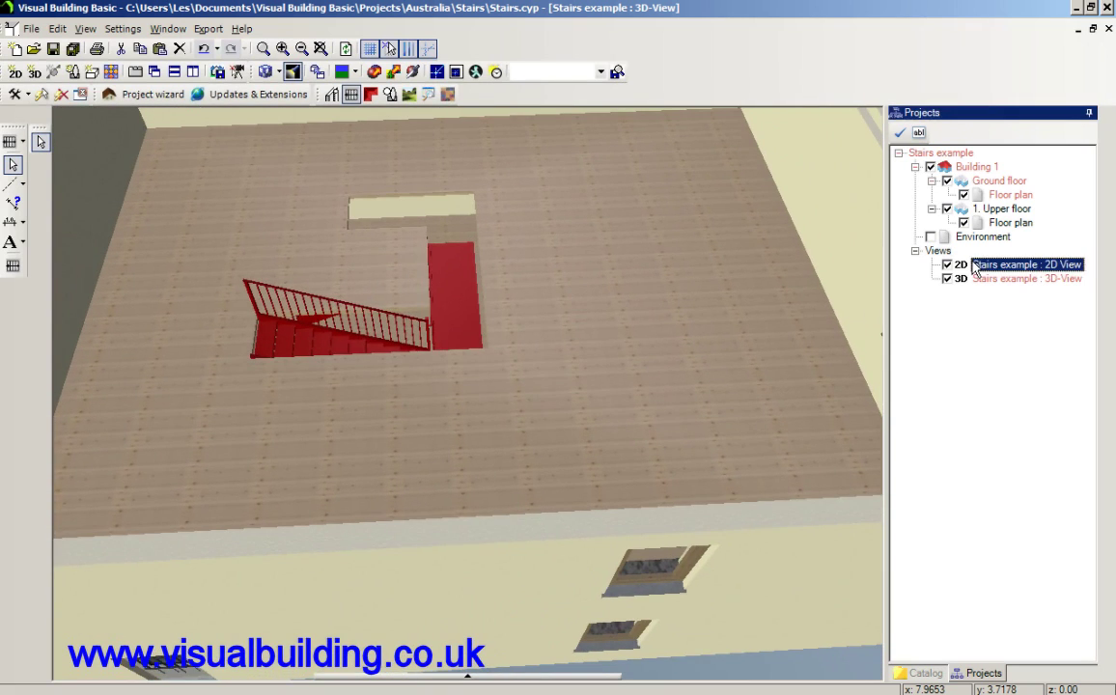
# Set Stairs example : 2D View as current and select the U-shaped stairs.
pyautogui.rightClick(919, 266)
pyautogui.click(908, 275)
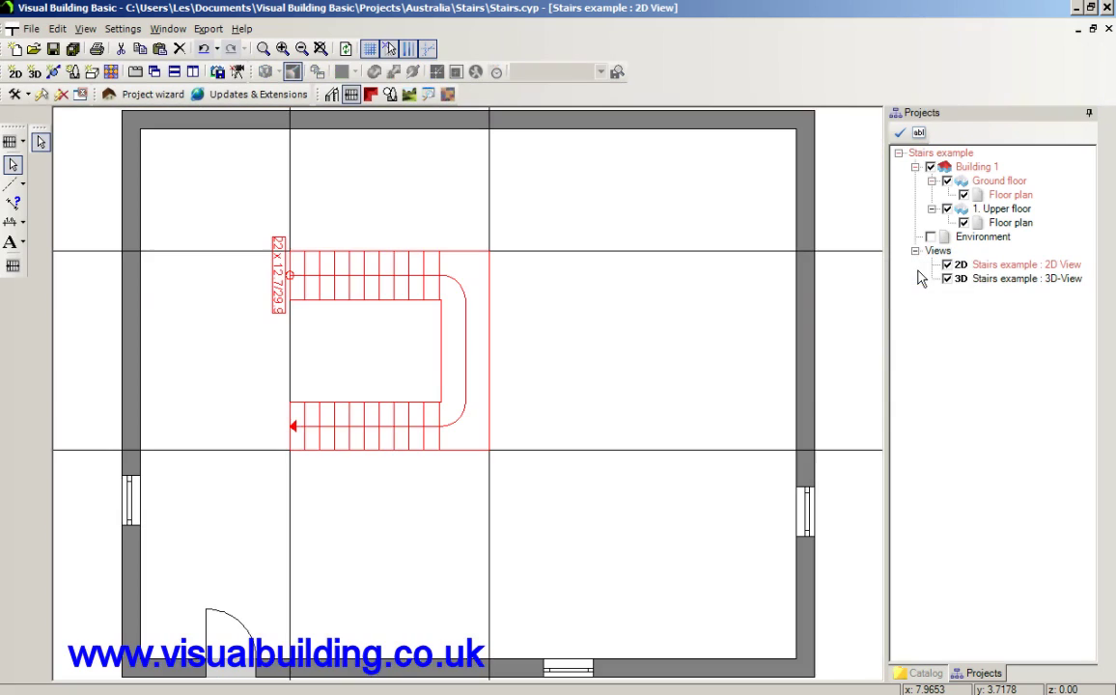
pyautogui.click(417, 345)
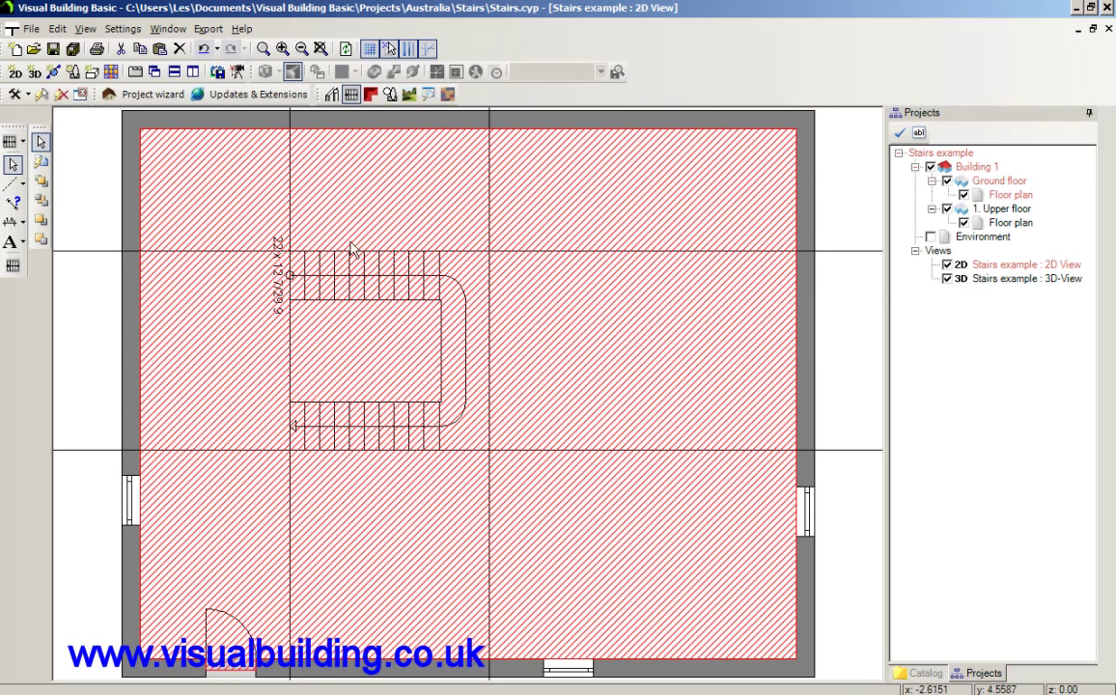
pyautogui.click(117, 300)
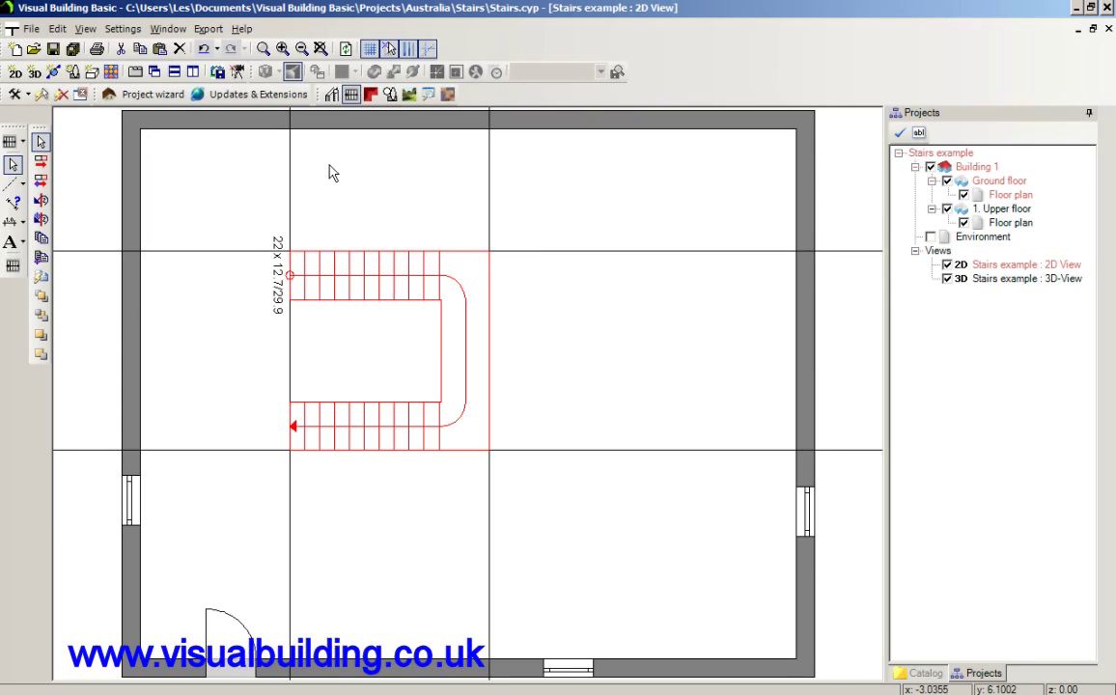
# Untick Stairs under Extension elements in the plan's Visibility settings.
pyautogui.rightClick(428, 189)
pyautogui.moveTo(453, 188)
pyautogui.click(659, 189)
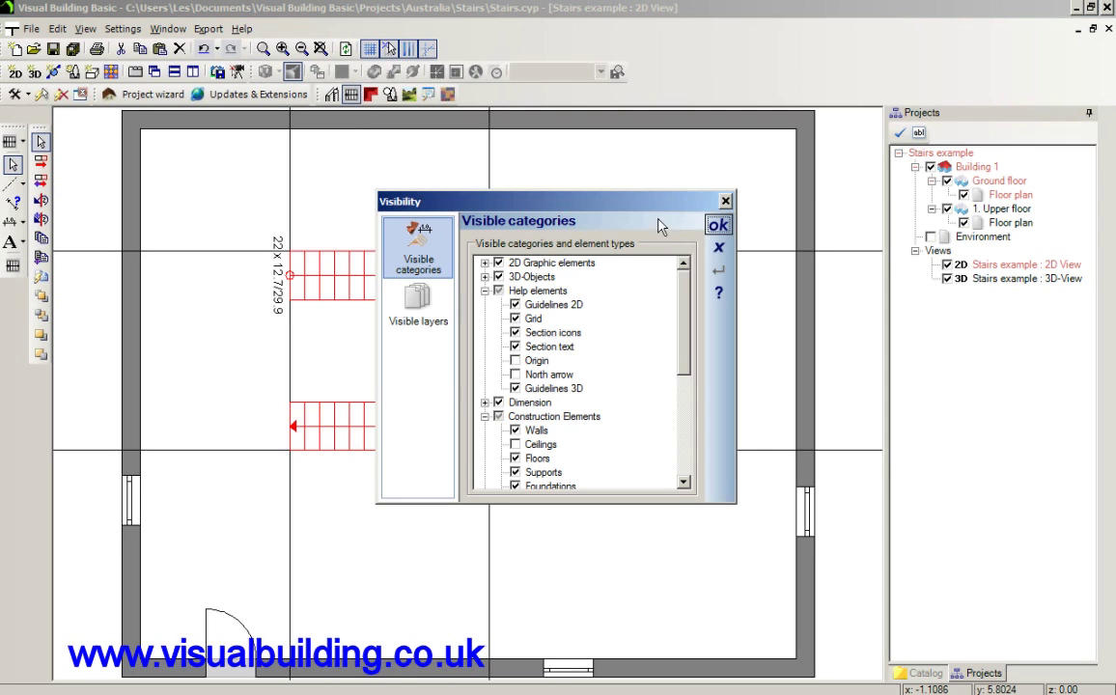
pyautogui.moveTo(682, 366); pyautogui.dragTo(688, 454)
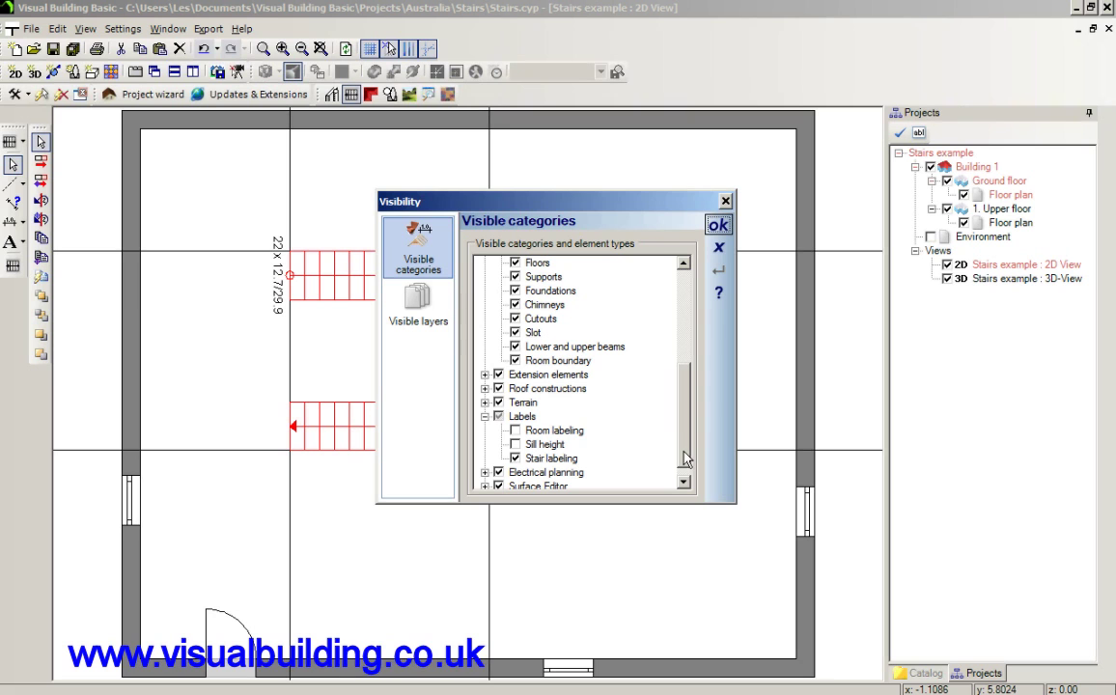
pyautogui.click(485, 375)
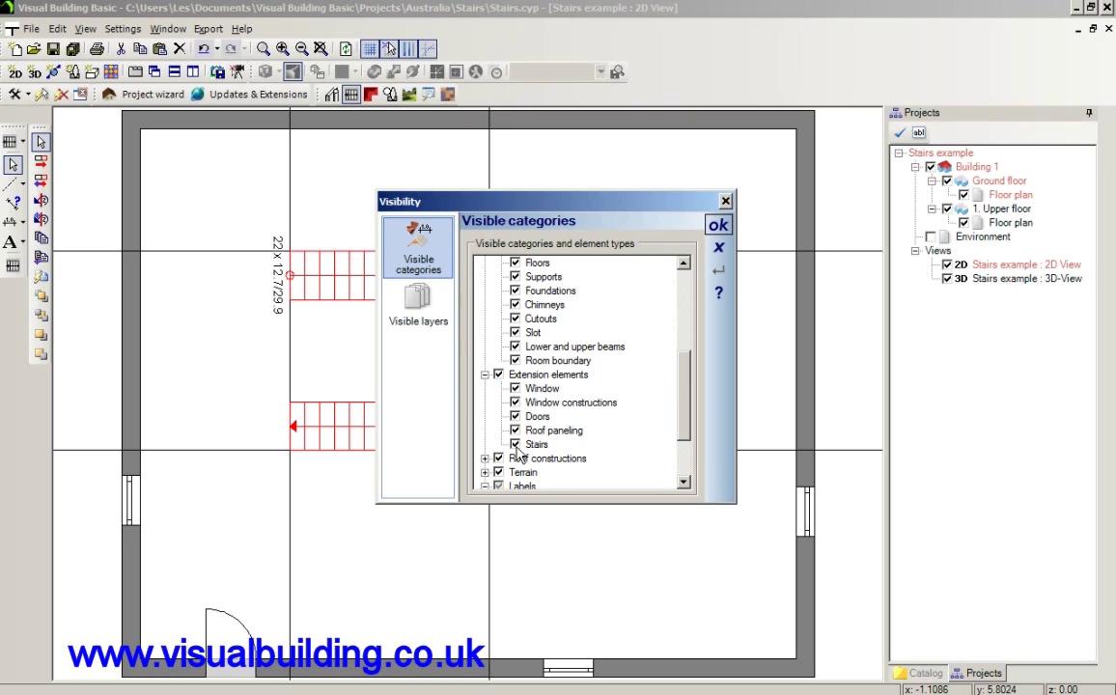
pyautogui.click(719, 225)
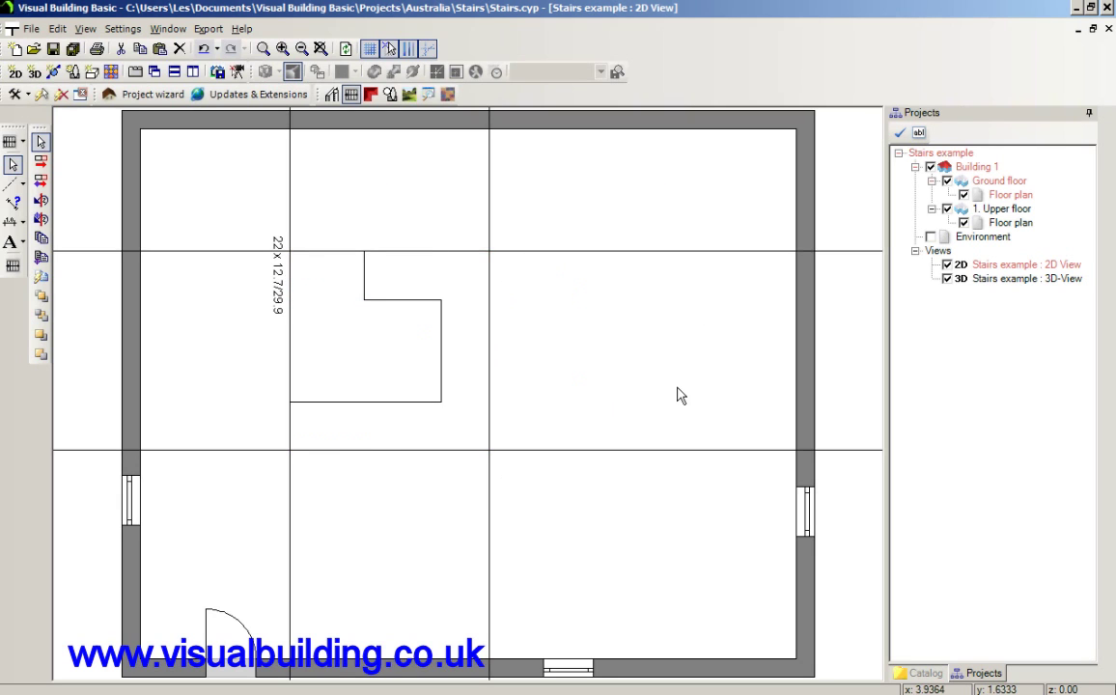
pyautogui.click(407, 377)
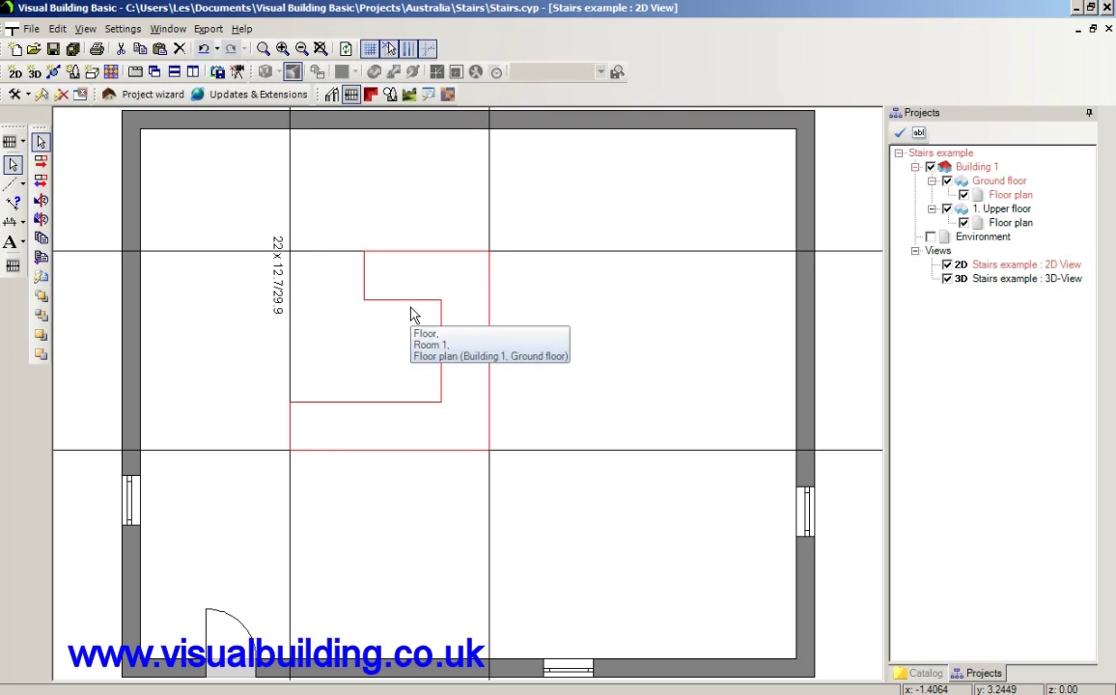
# Delete the old stair opening and draw a rectangular ceiling cutout over the stairs.
pyautogui.press('Delete')
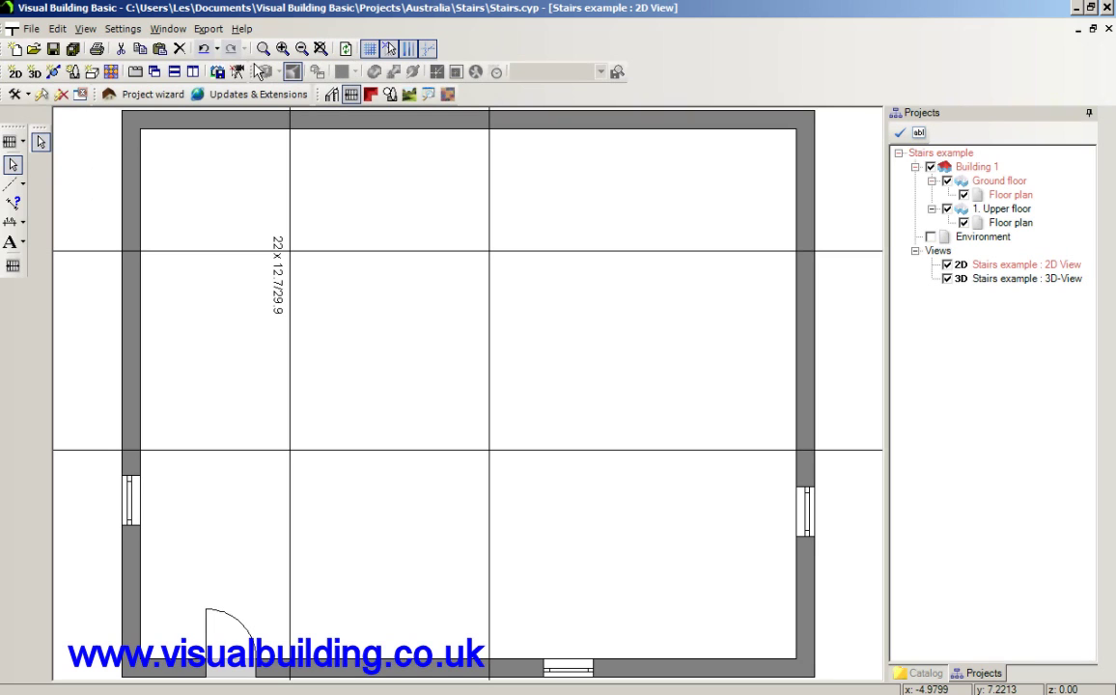
pyautogui.click(40, 142)
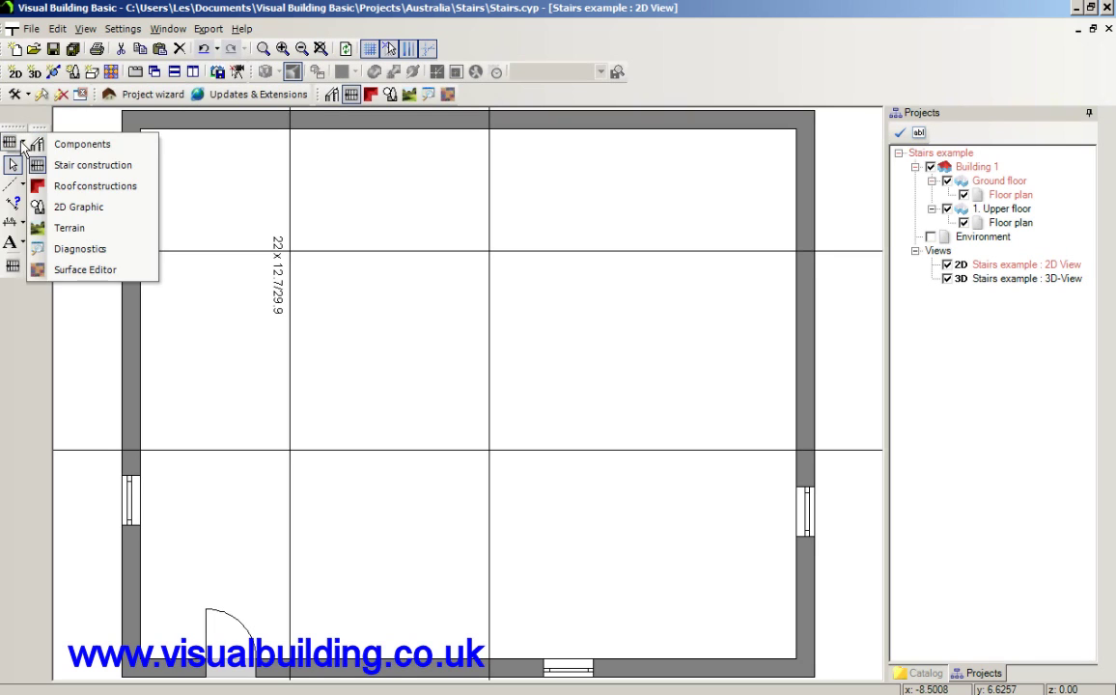
pyautogui.click(60, 145)
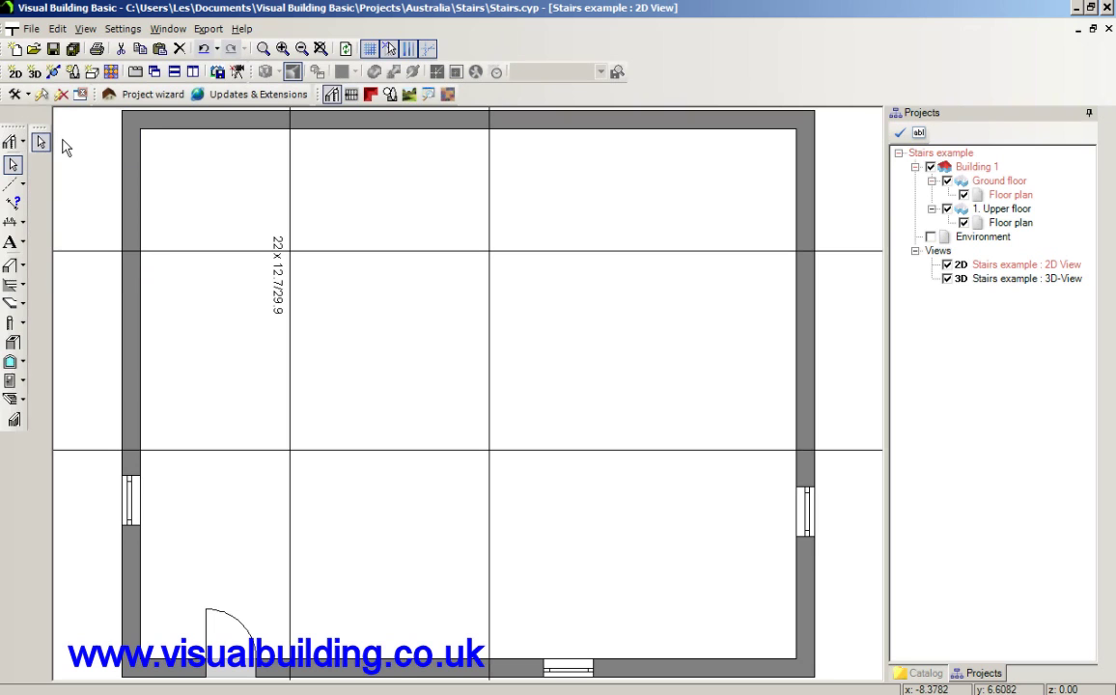
pyautogui.click(23, 401)
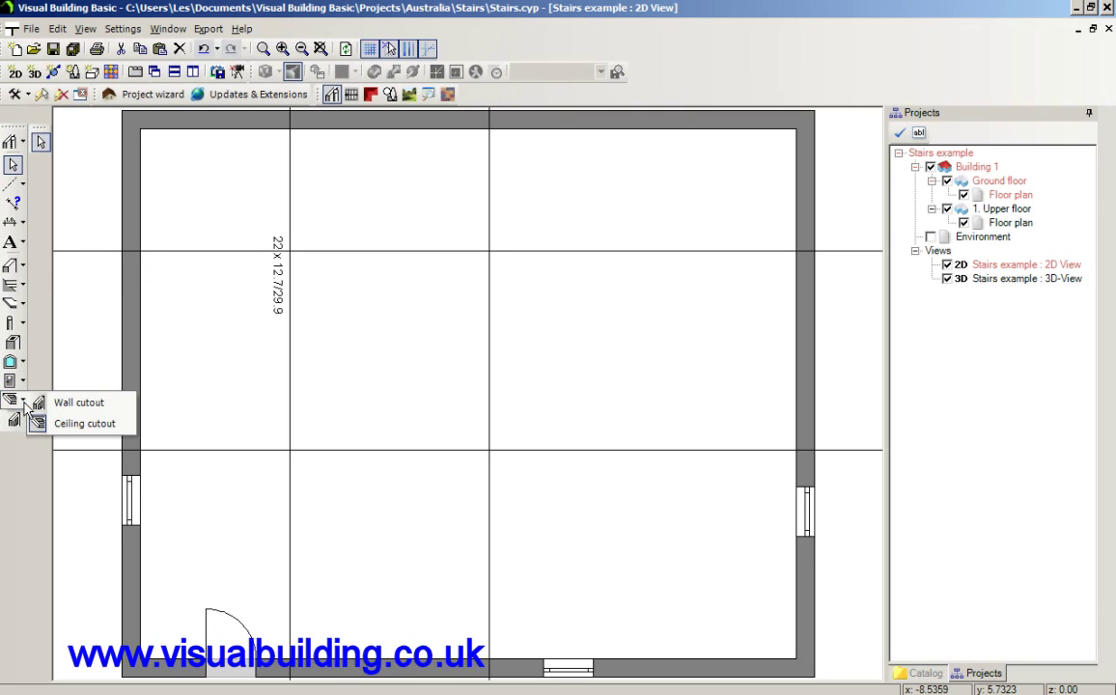
pyautogui.click(77, 425)
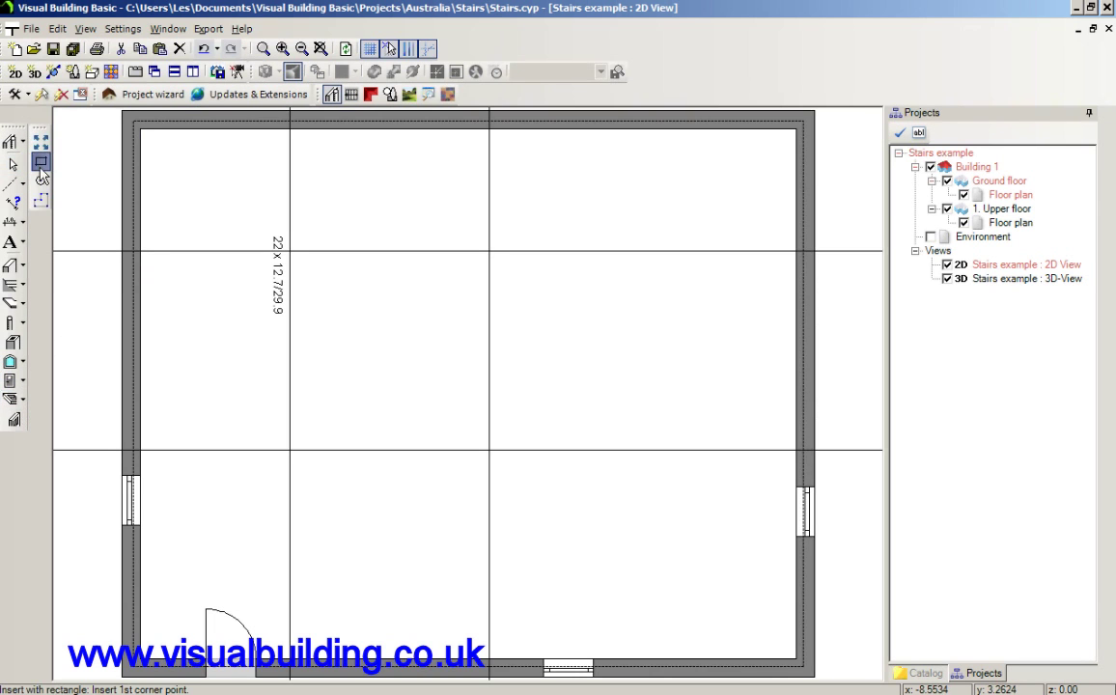
pyautogui.click(290, 252)
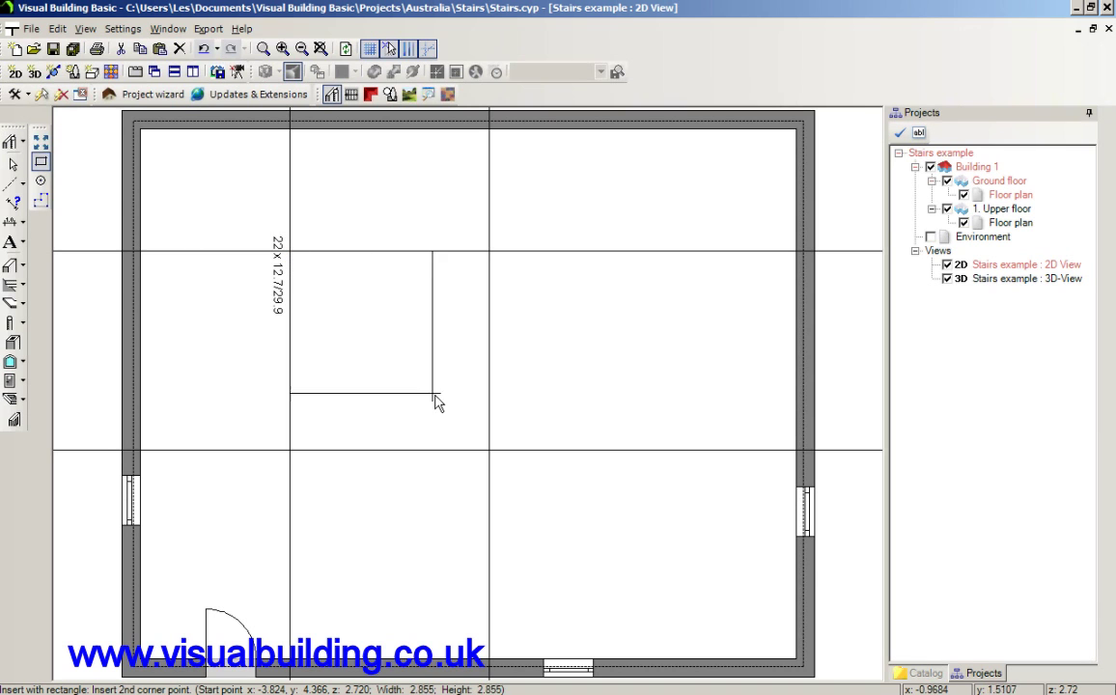
pyautogui.click(490, 454)
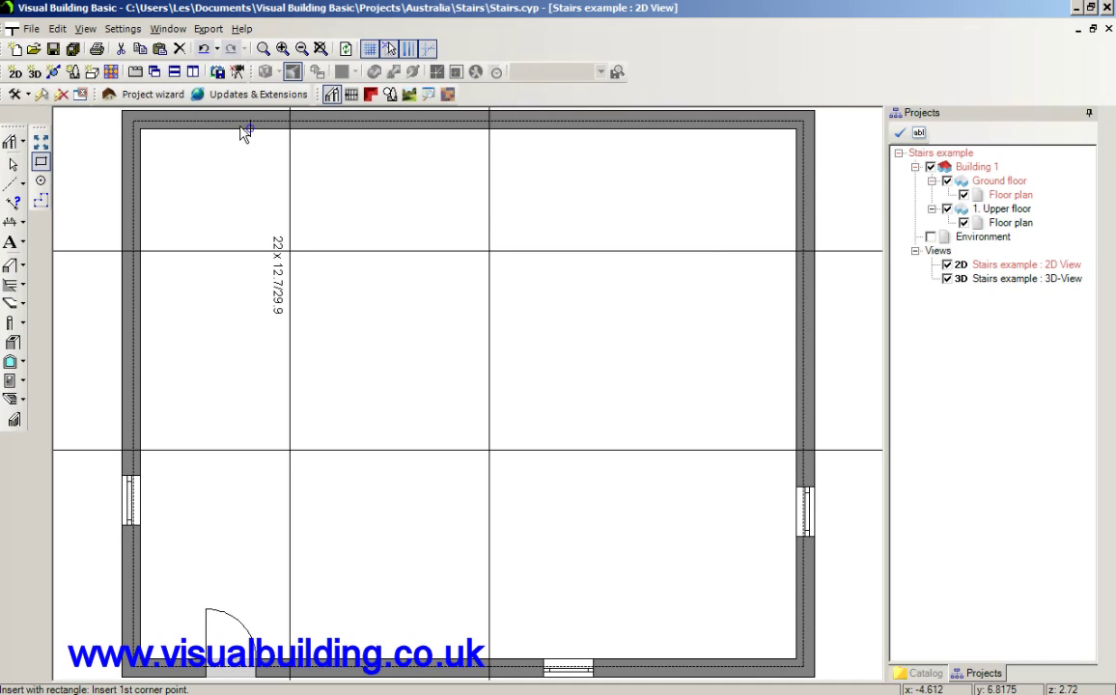
# Tick Stairs again in the plan's Visibility settings.
pyautogui.click(11, 166)
pyautogui.rightClick(335, 205)
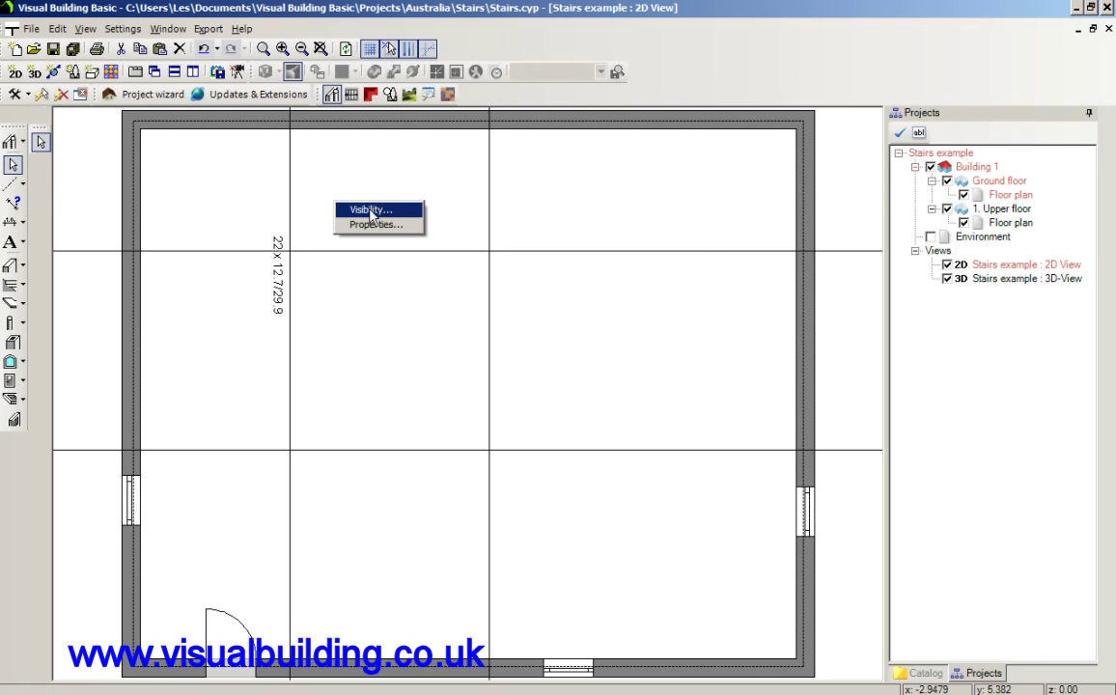
pyautogui.click(386, 210)
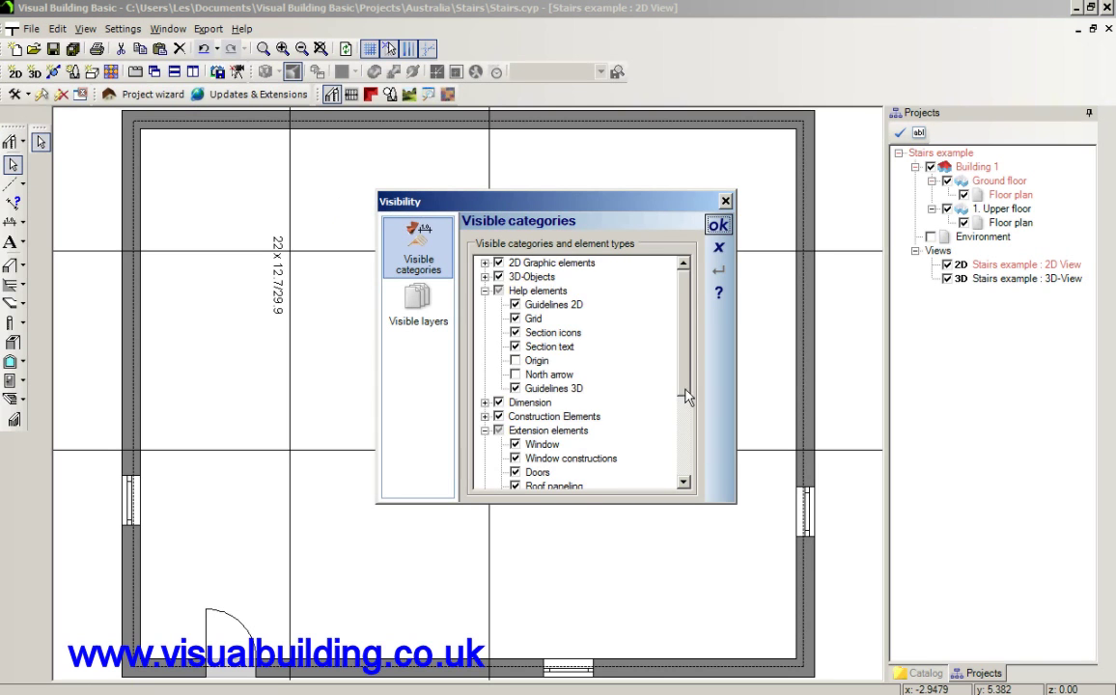
pyautogui.moveTo(685, 394); pyautogui.dragTo(690, 451)
pyautogui.click(526, 389)
pyautogui.click(719, 225)
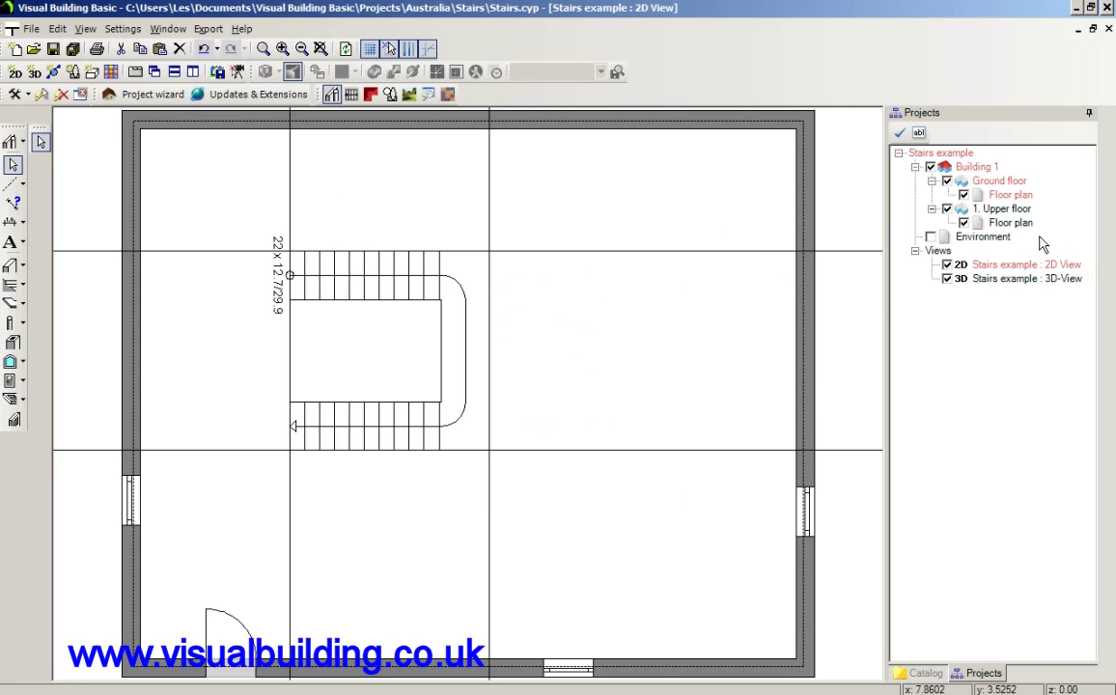
# Check the stairwell in the 3D view, then return to the 2D floor plan.
pyautogui.rightClick(997, 280)
pyautogui.click(773, 285)
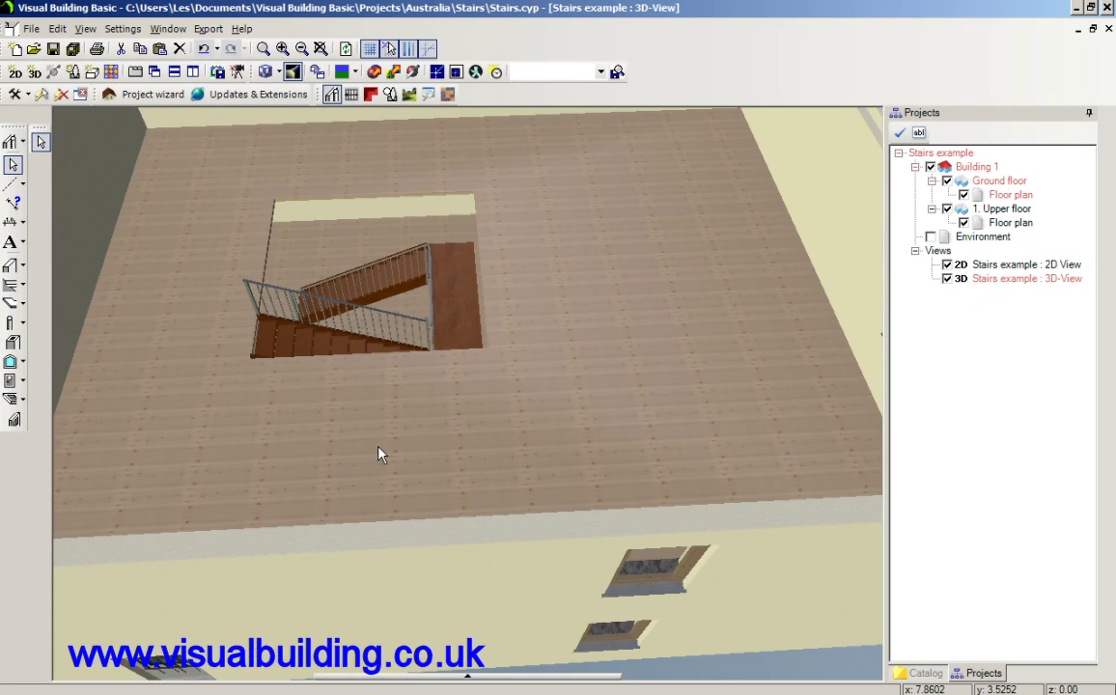
pyautogui.moveTo(378, 454); pyautogui.dragTo(428, 453)
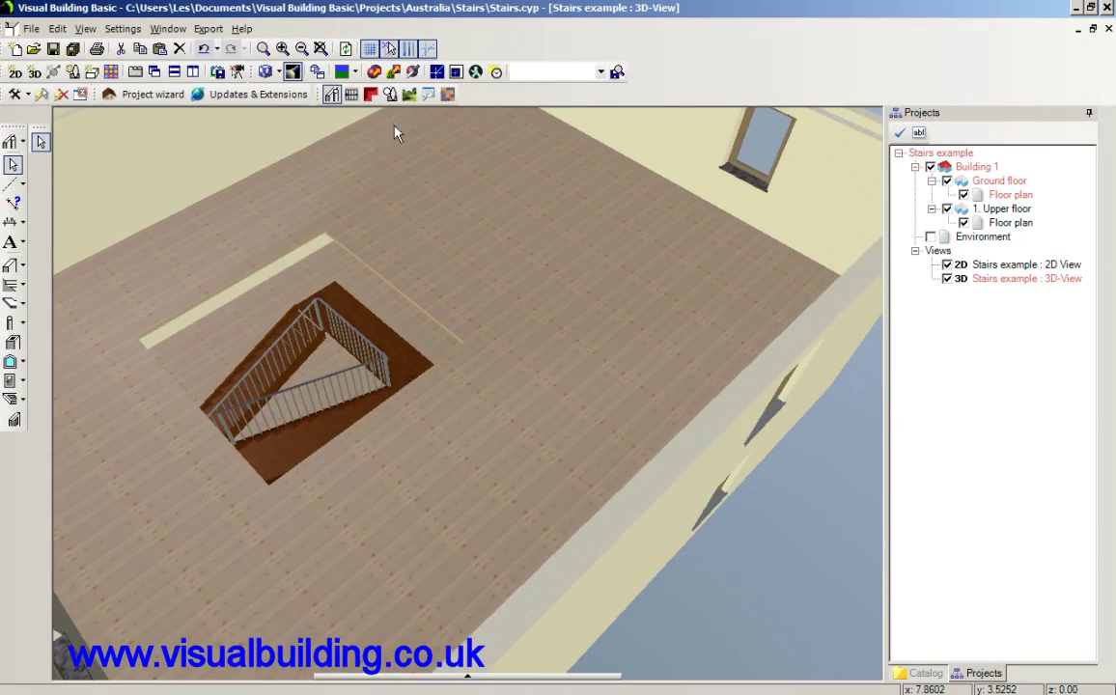
pyautogui.doubleClick(1028, 265)
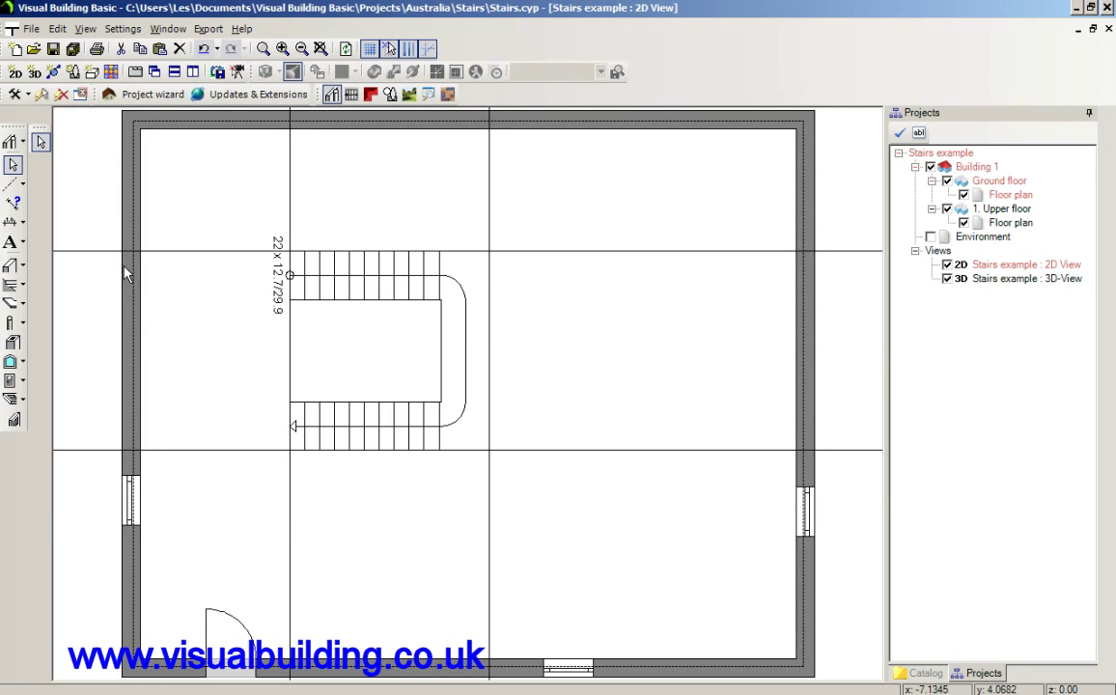
# Place a horizontal guideline above the U-shaped stair.
pyautogui.click(13, 184)
pyautogui.click(40, 162)
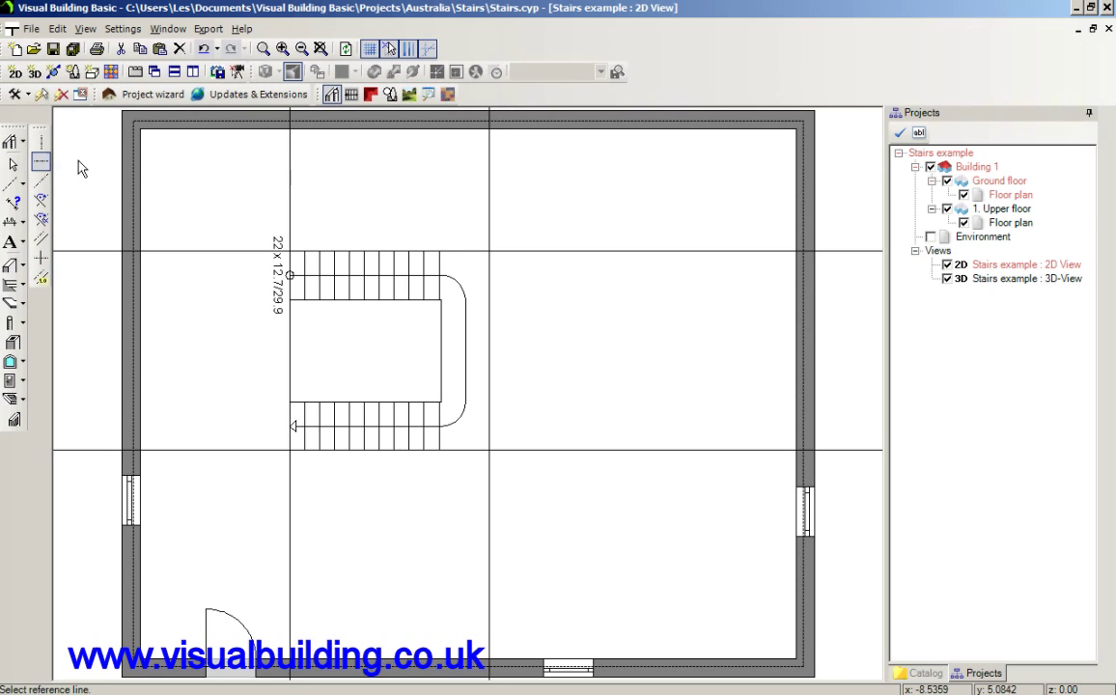
pyautogui.click(301, 184)
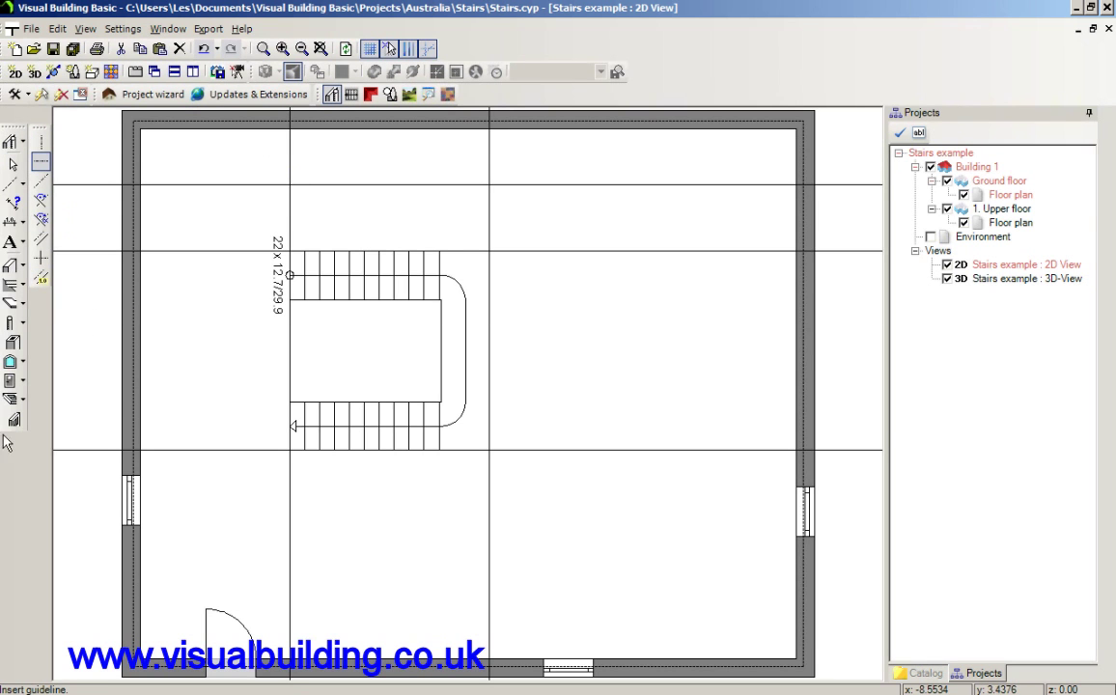
# Draw a straight stair along the new guideline between two points.
pyautogui.click(27, 143)
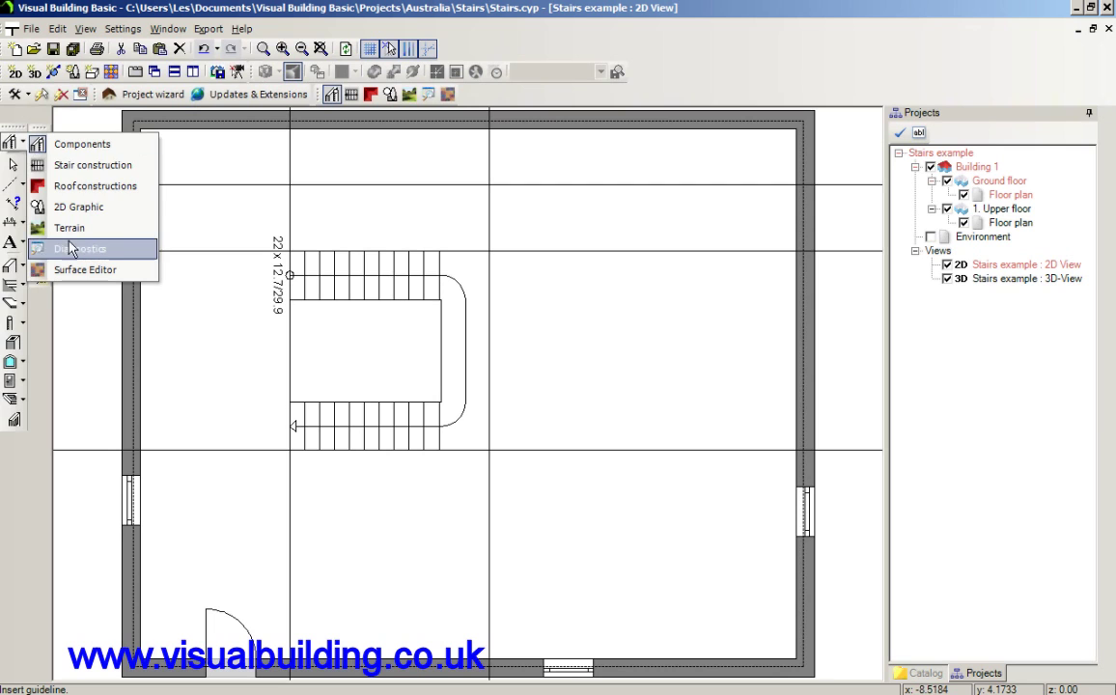
pyautogui.click(79, 165)
pyautogui.click(12, 266)
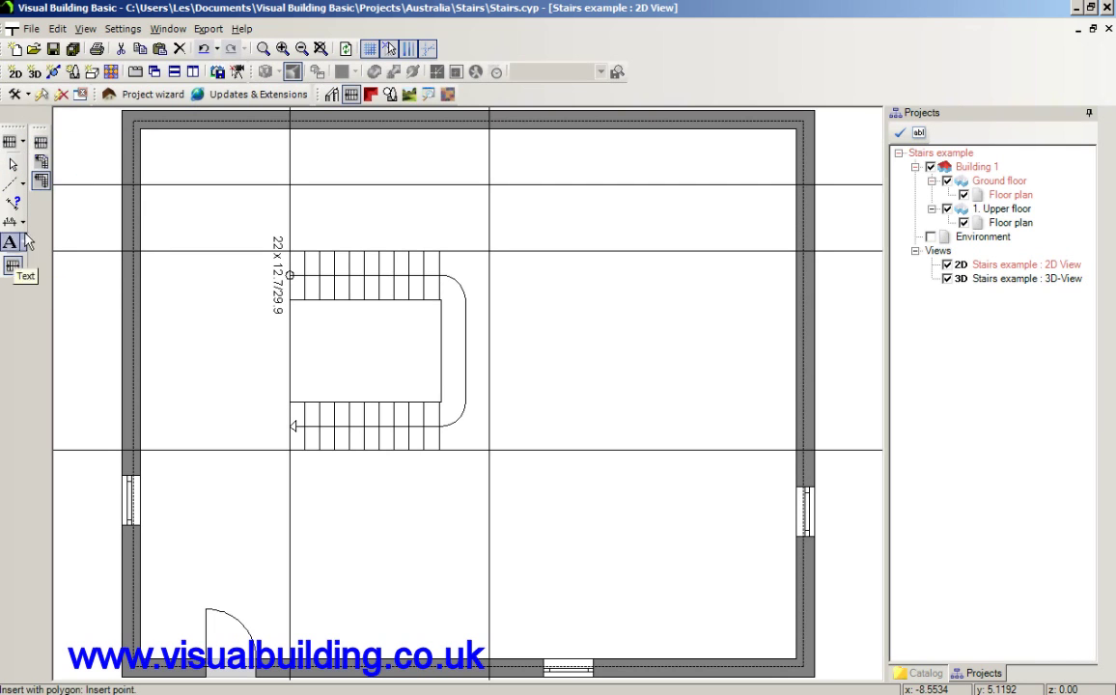
pyautogui.click(283, 196)
pyautogui.click(571, 253)
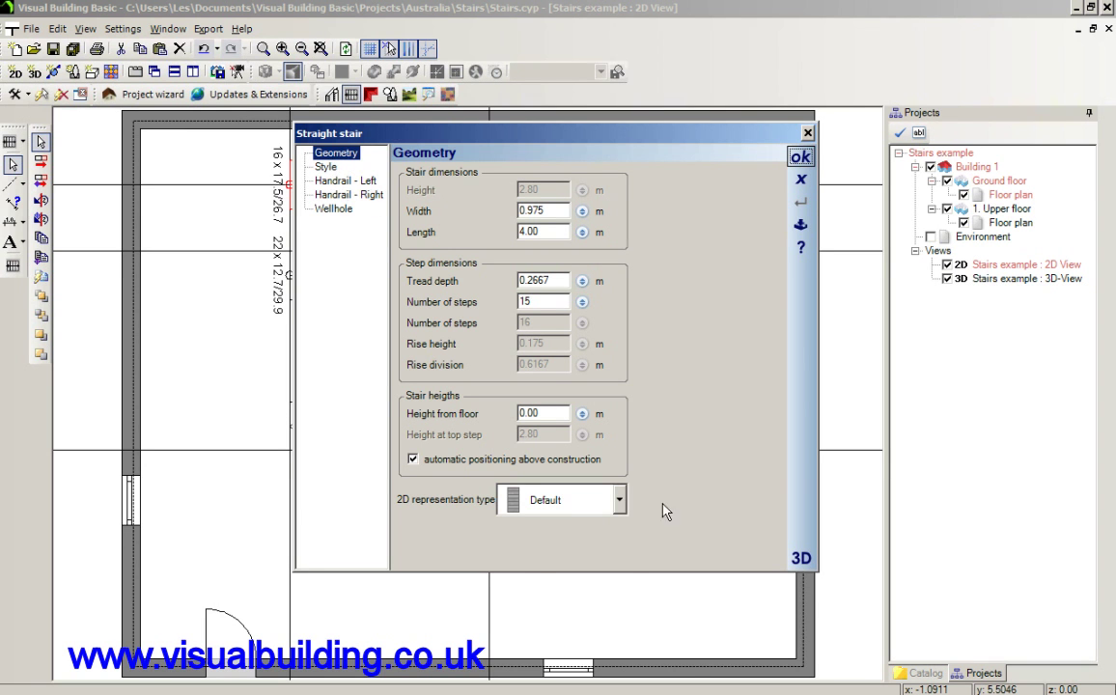
# Give the straight stair the 'lower part visible, upper part intermittent' 2D symbol.
pyautogui.click(619, 502)
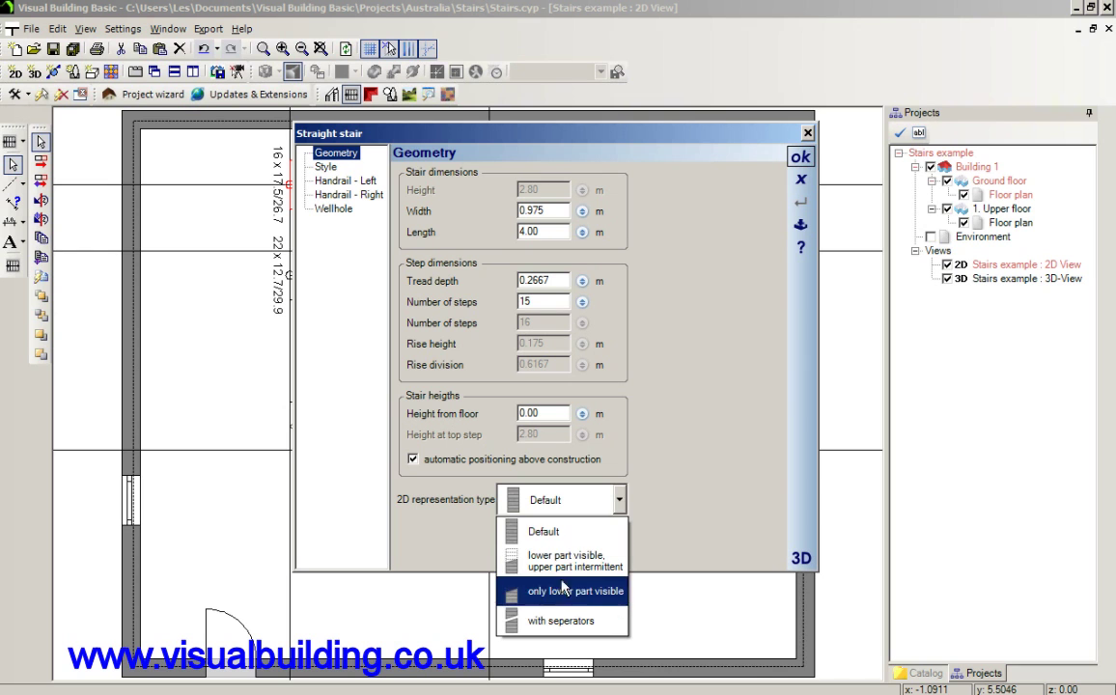
pyautogui.click(598, 131)
pyautogui.click(616, 503)
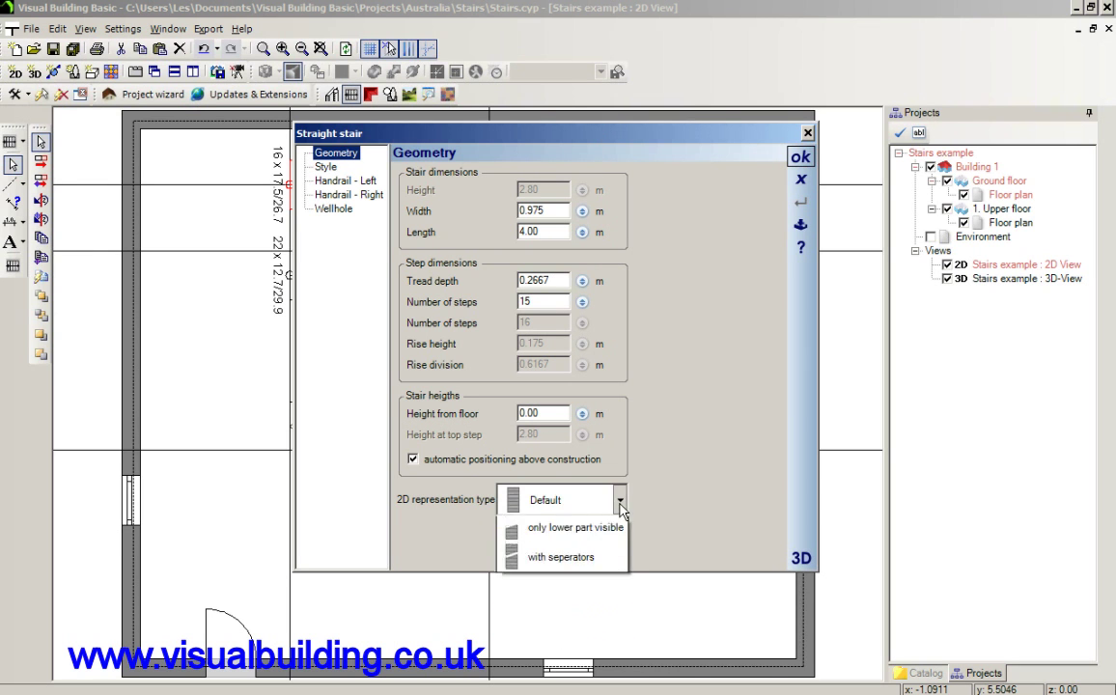
pyautogui.click(556, 563)
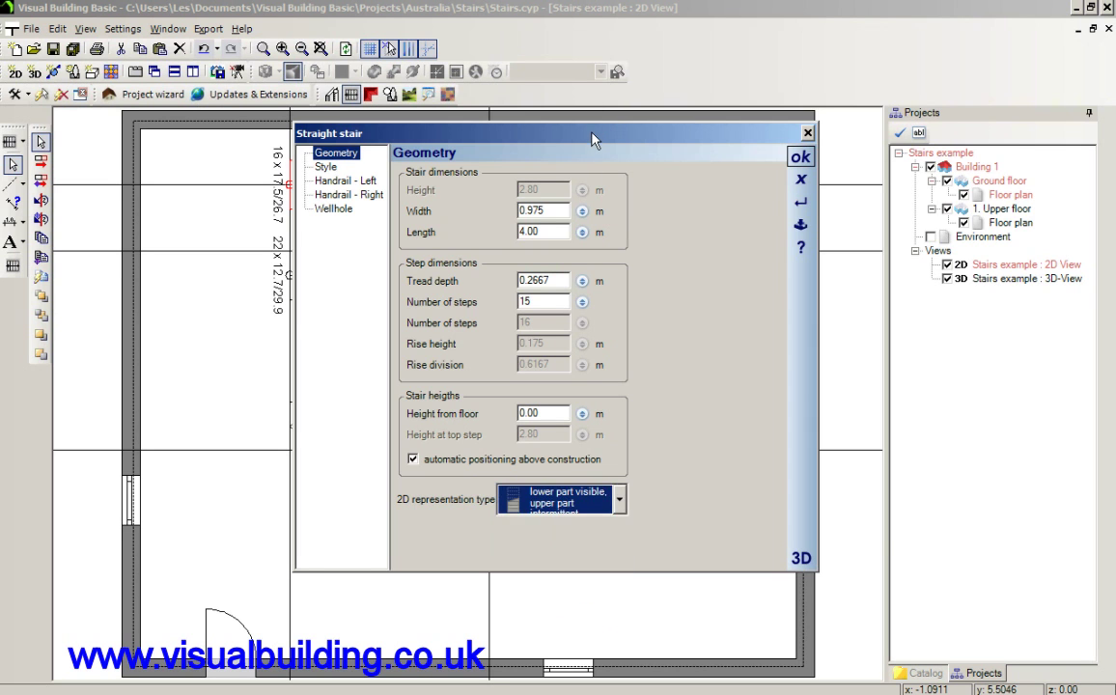
pyautogui.moveTo(592, 139); pyautogui.dragTo(846, 93)
pyautogui.click(1060, 109)
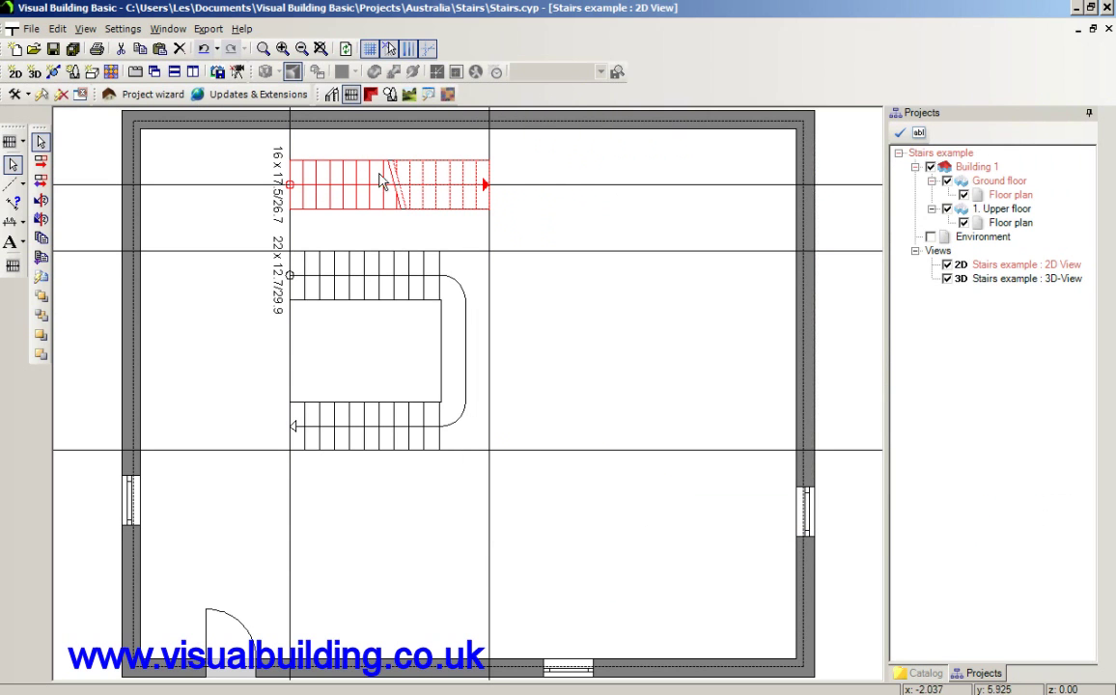
# Change the straight stair's 2D symbol to 'with seperators'.
pyautogui.doubleClick(421, 202)
pyautogui.click(622, 506)
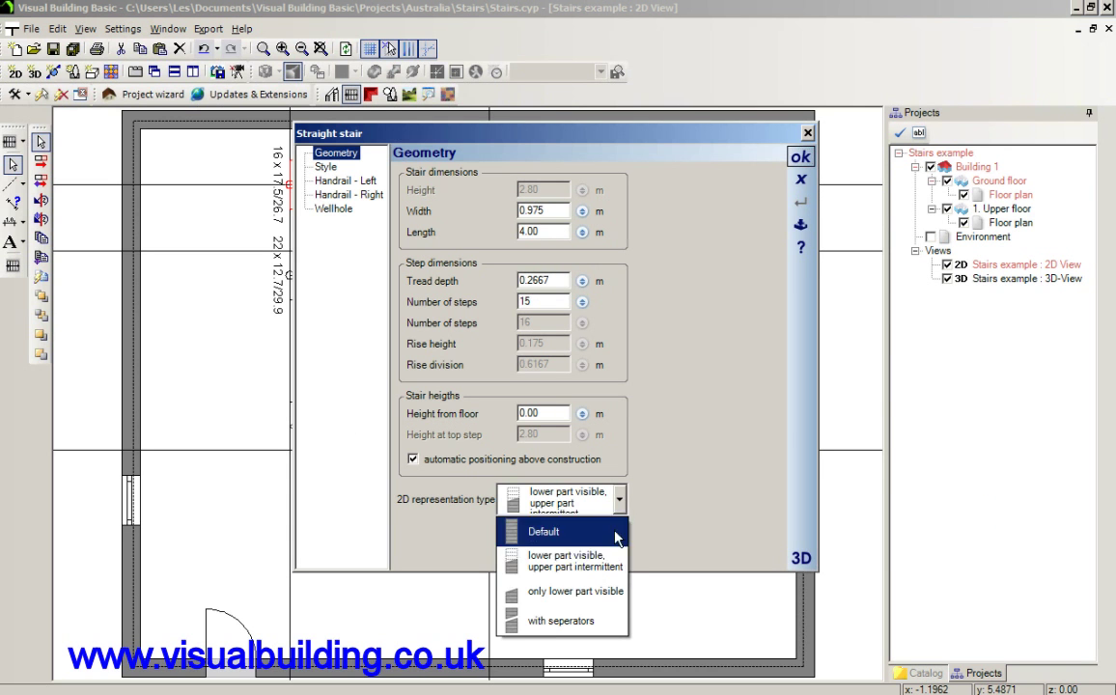
pyautogui.click(584, 620)
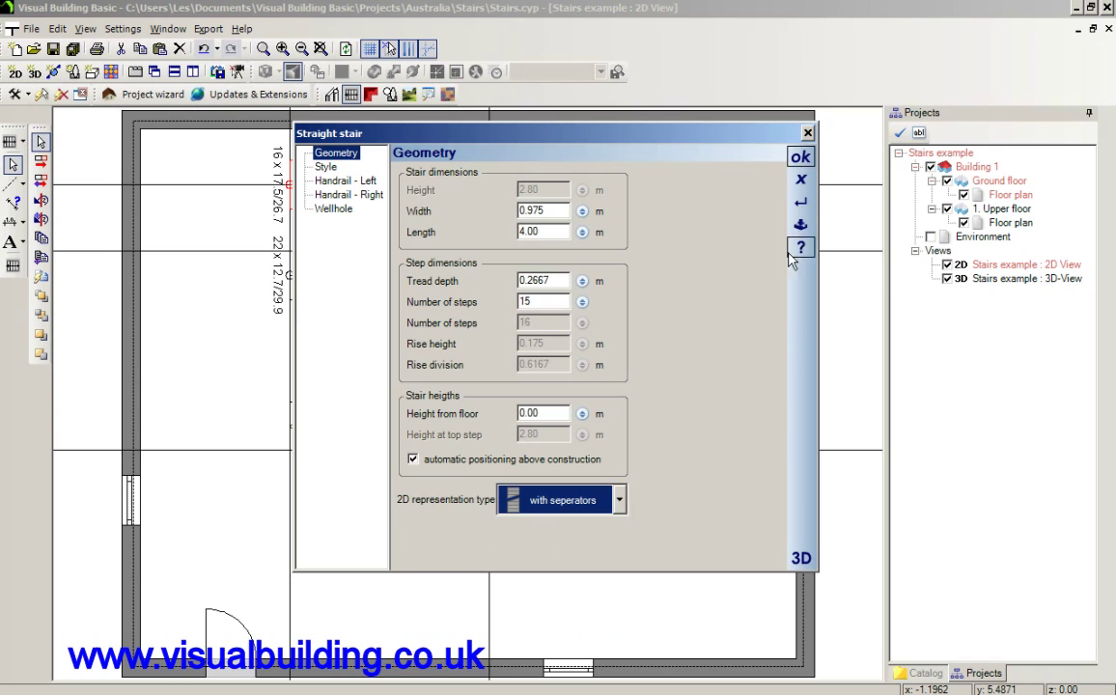
pyautogui.click(802, 157)
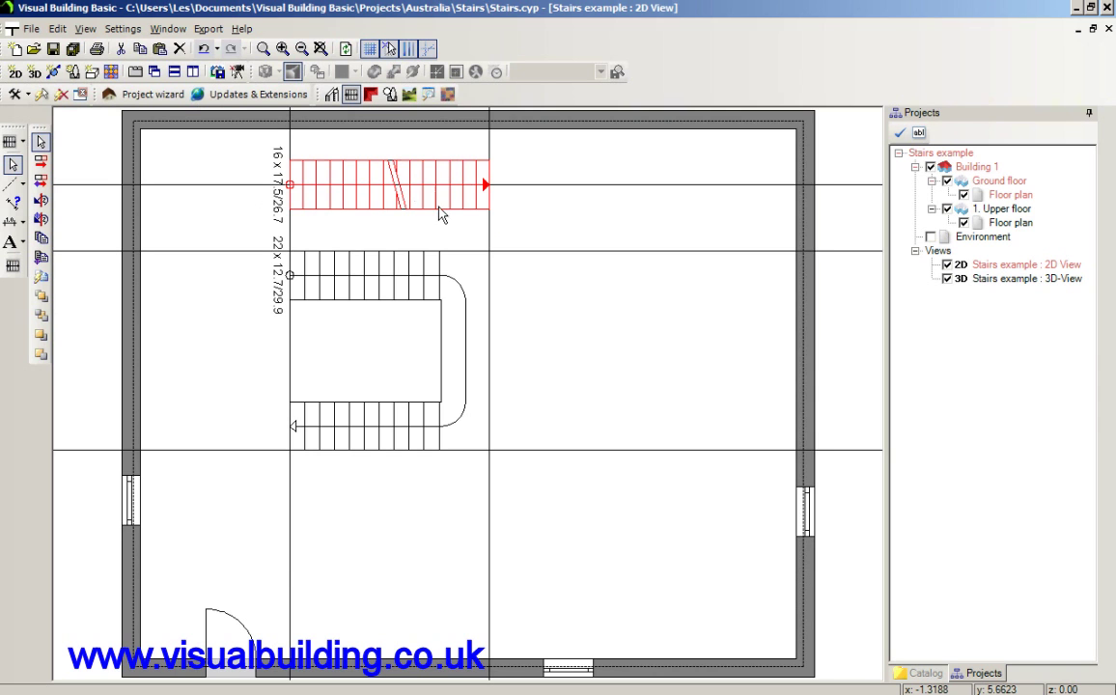
# Switch the straight stair's 2D symbol to 'only lower part visible'.
pyautogui.doubleClick(417, 193)
pyautogui.click(619, 500)
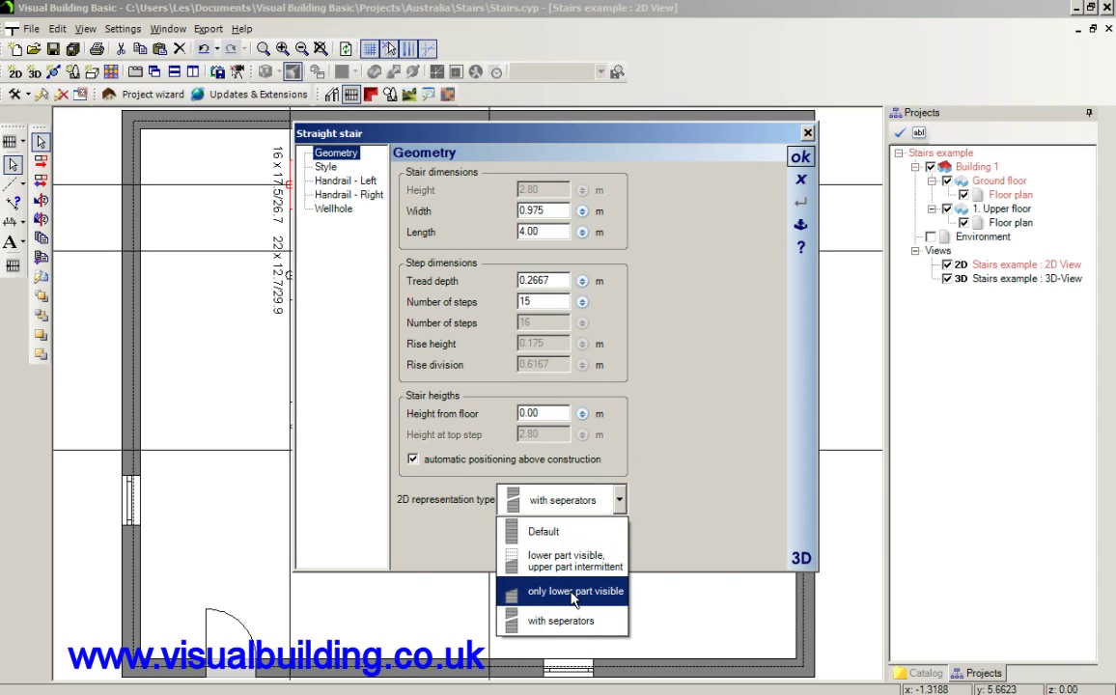
pyautogui.click(570, 591)
pyautogui.click(800, 156)
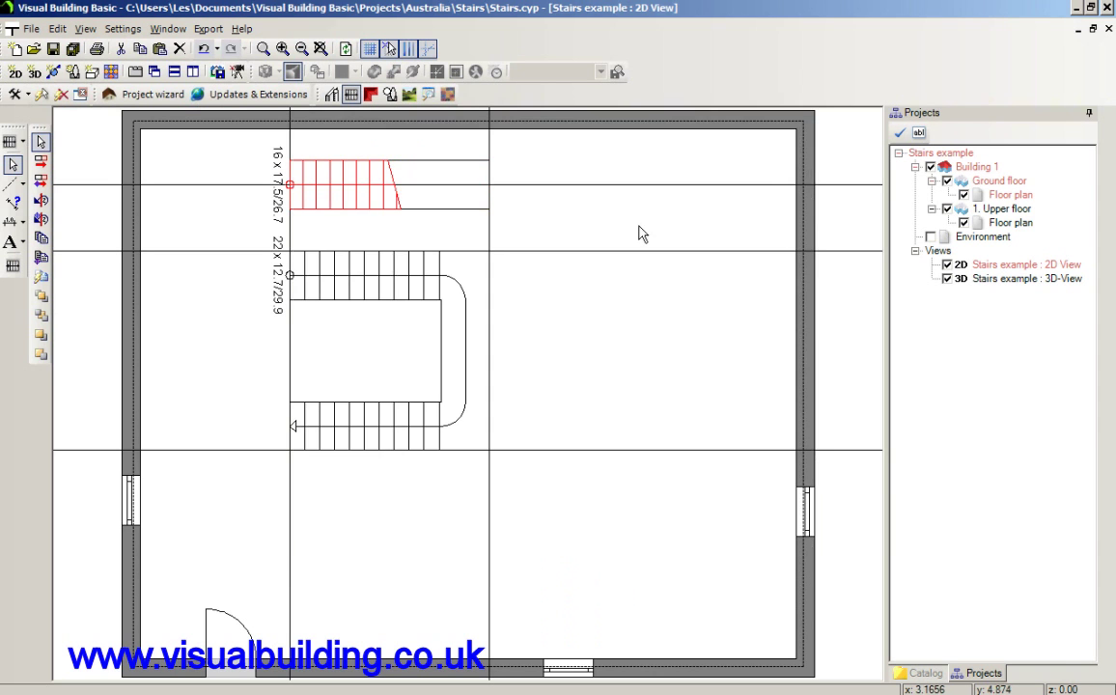
# Inspect the straight stair's dimension label settings and close them without changes.
pyautogui.click(280, 207)
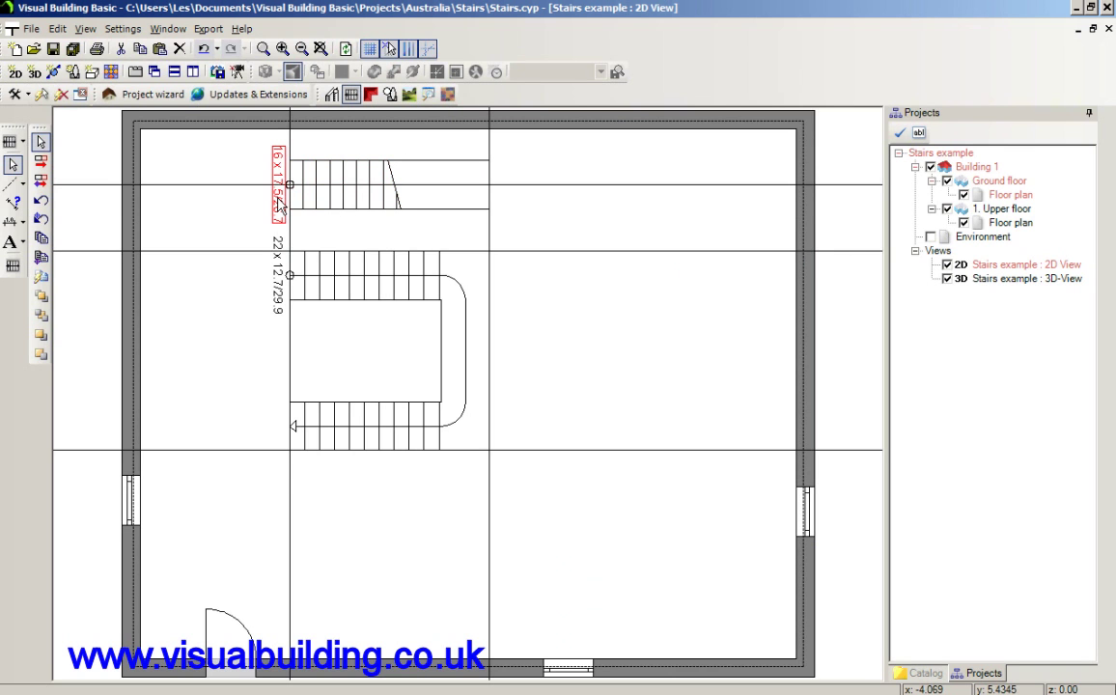
pyautogui.doubleClick(280, 207)
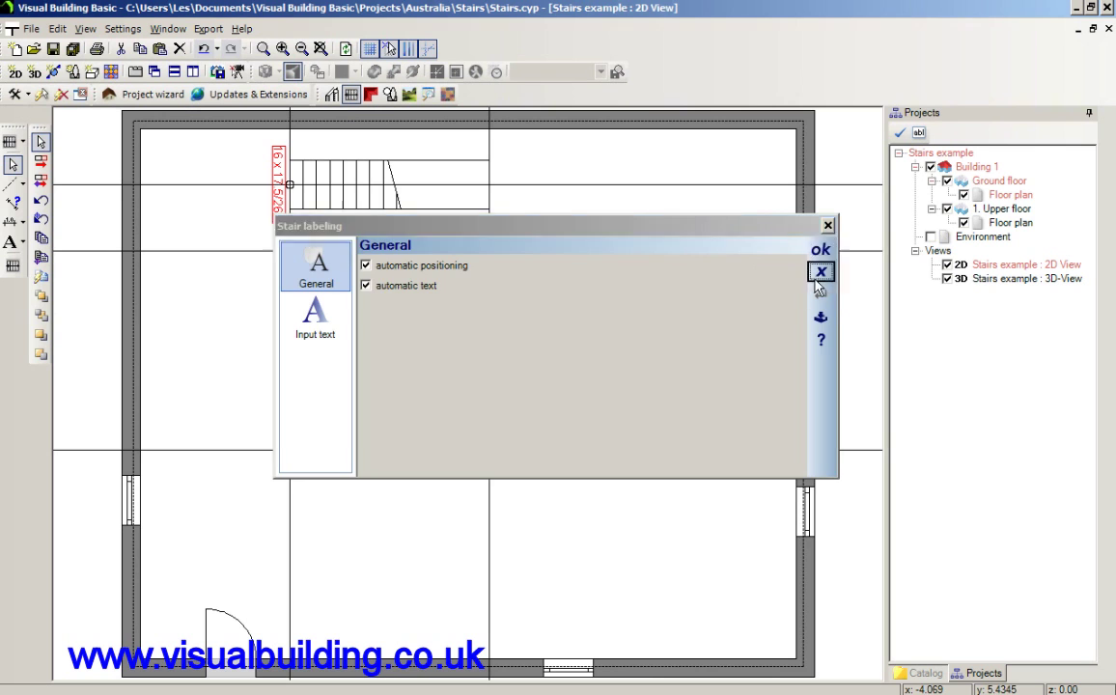
pyautogui.click(820, 250)
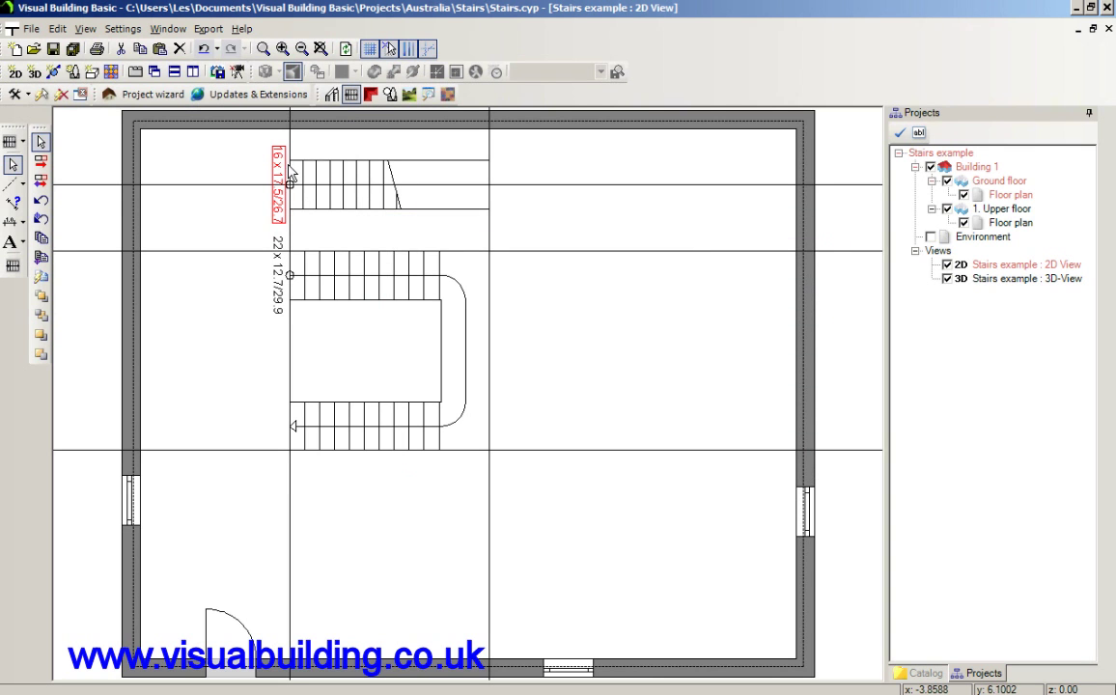
pyautogui.press('Escape')
# Turn off Stair labeling in the plan's Visibility settings so both stairs lose their labels.
pyautogui.click(364, 199)
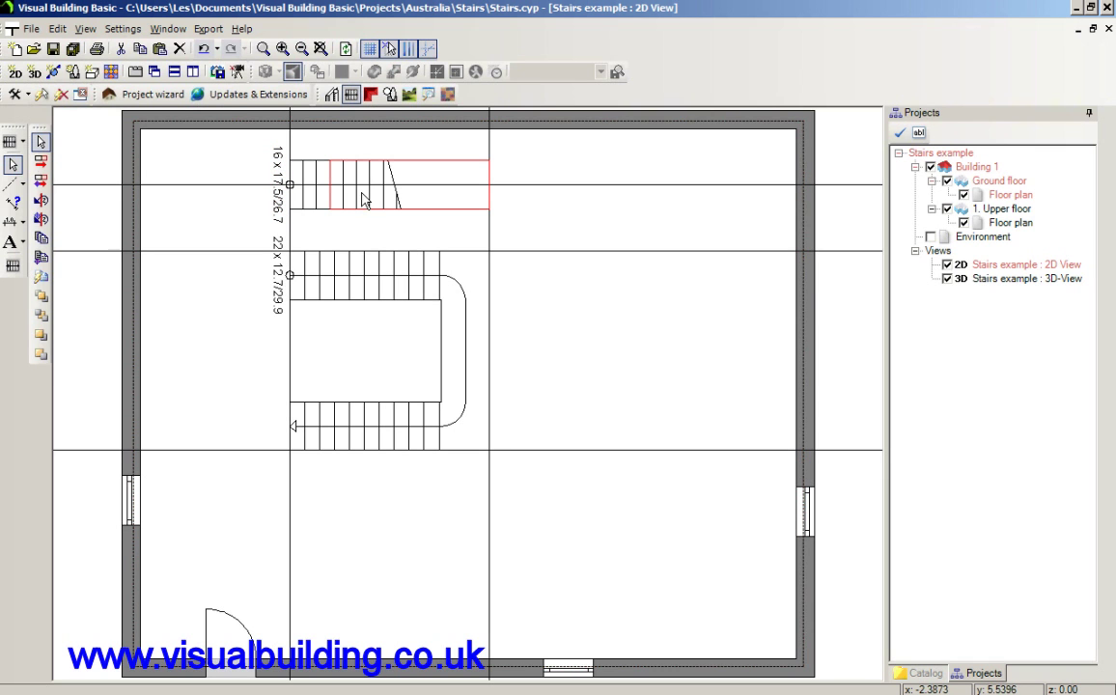
pyautogui.rightClick(365, 177)
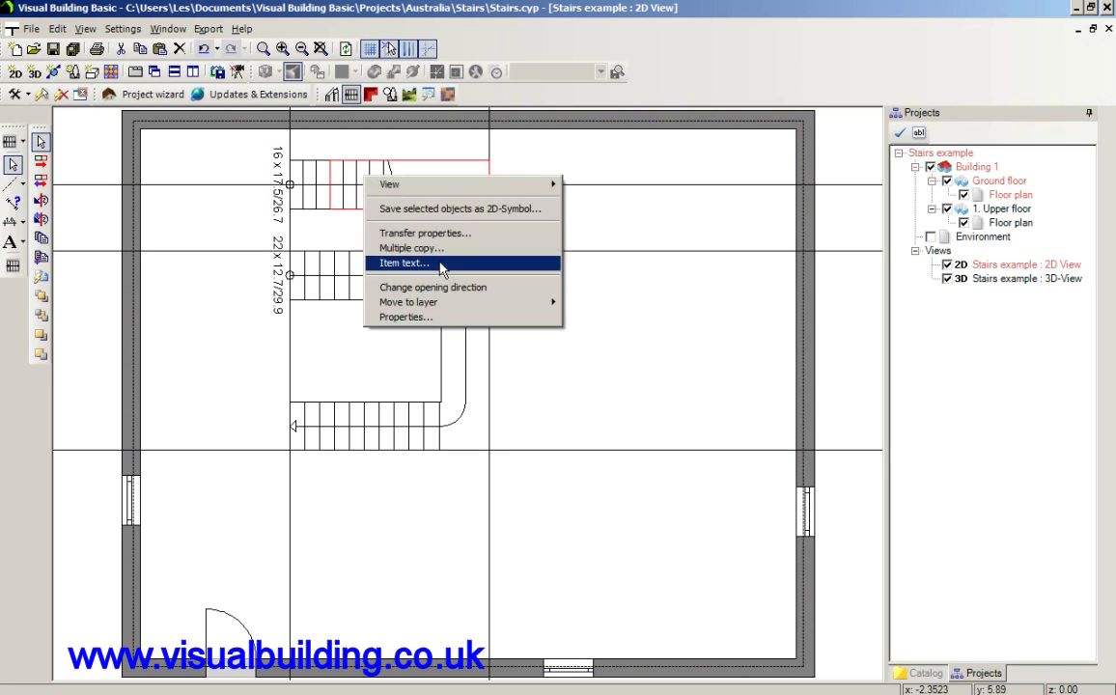
pyautogui.moveTo(376, 182)
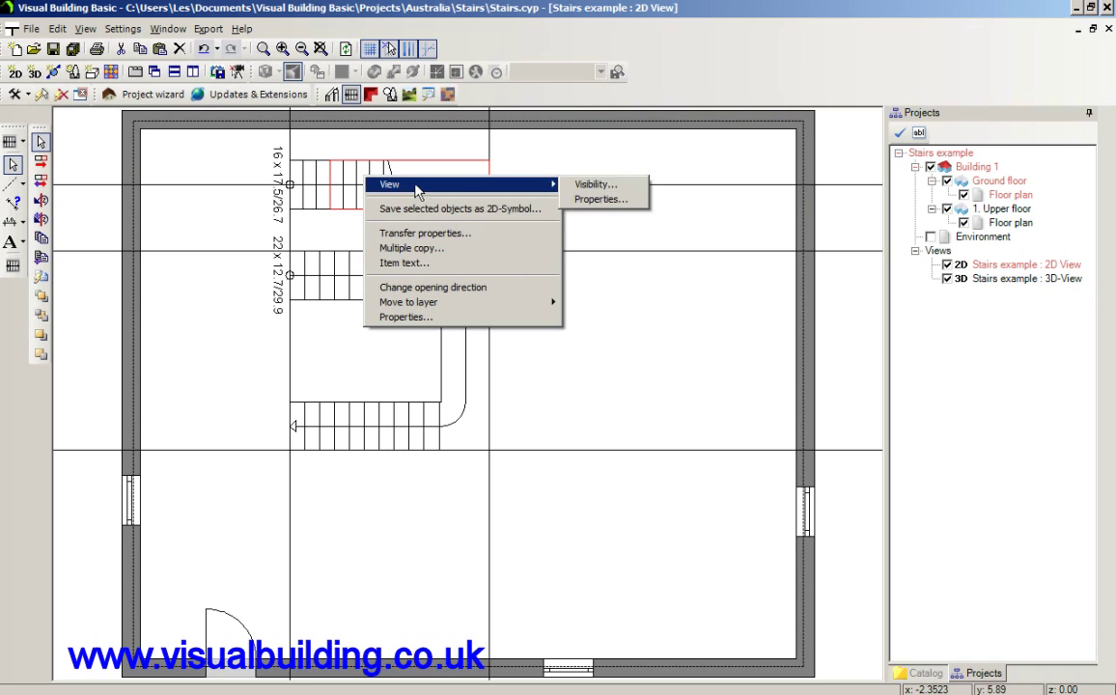
pyautogui.click(597, 185)
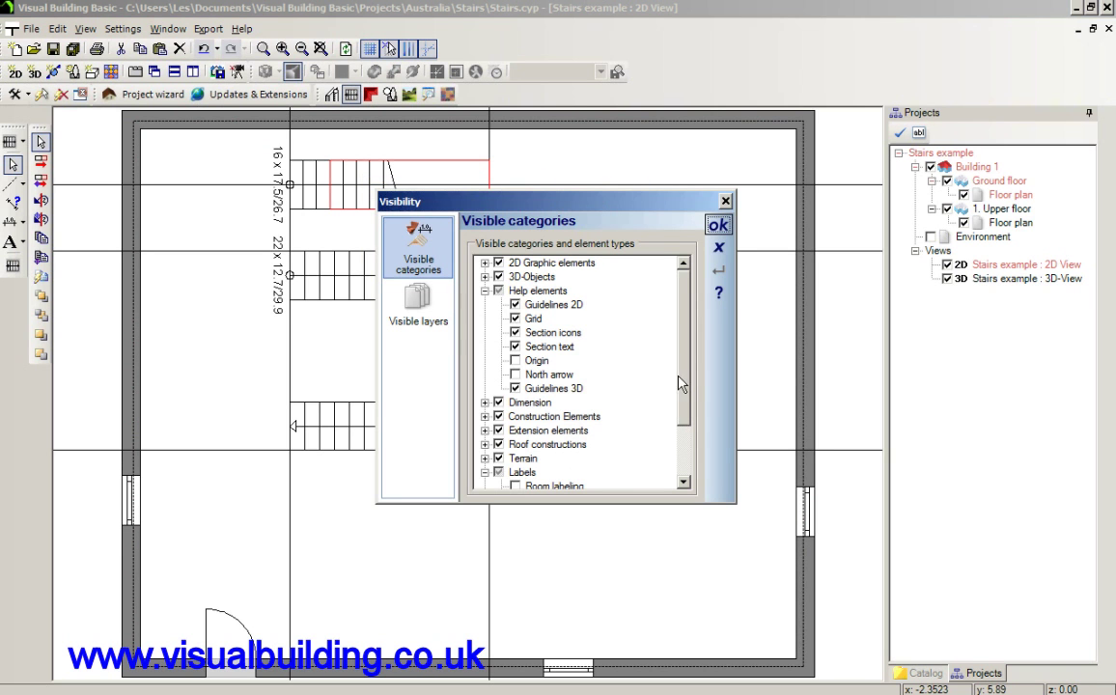
pyautogui.scroll(-2, 676, 416)
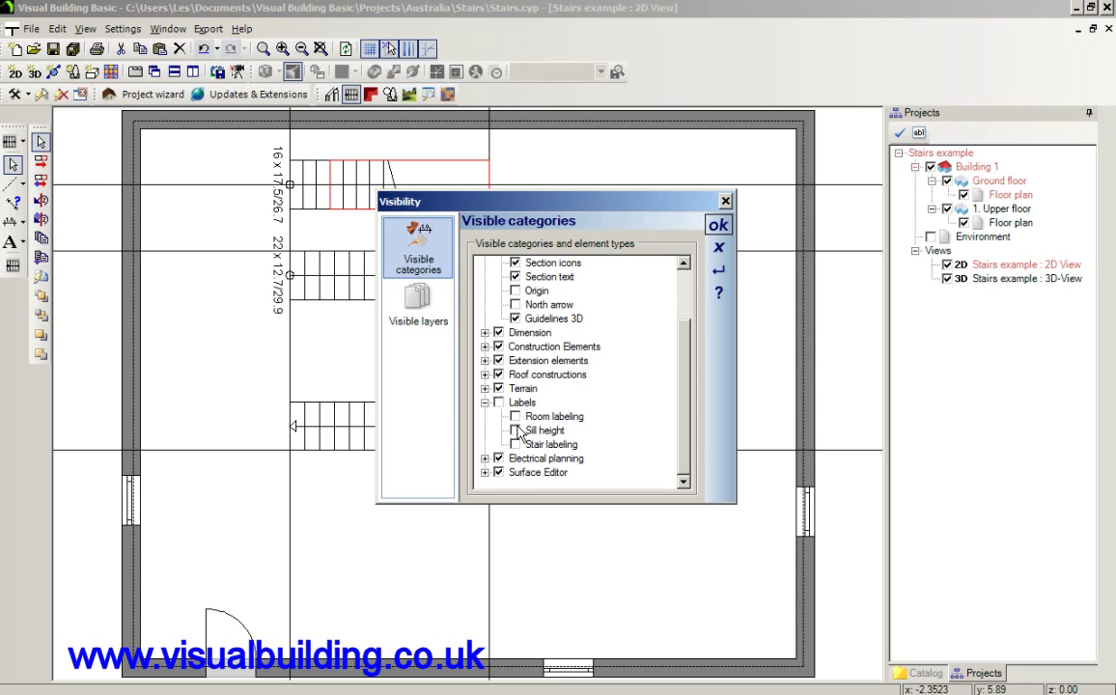
pyautogui.click(718, 225)
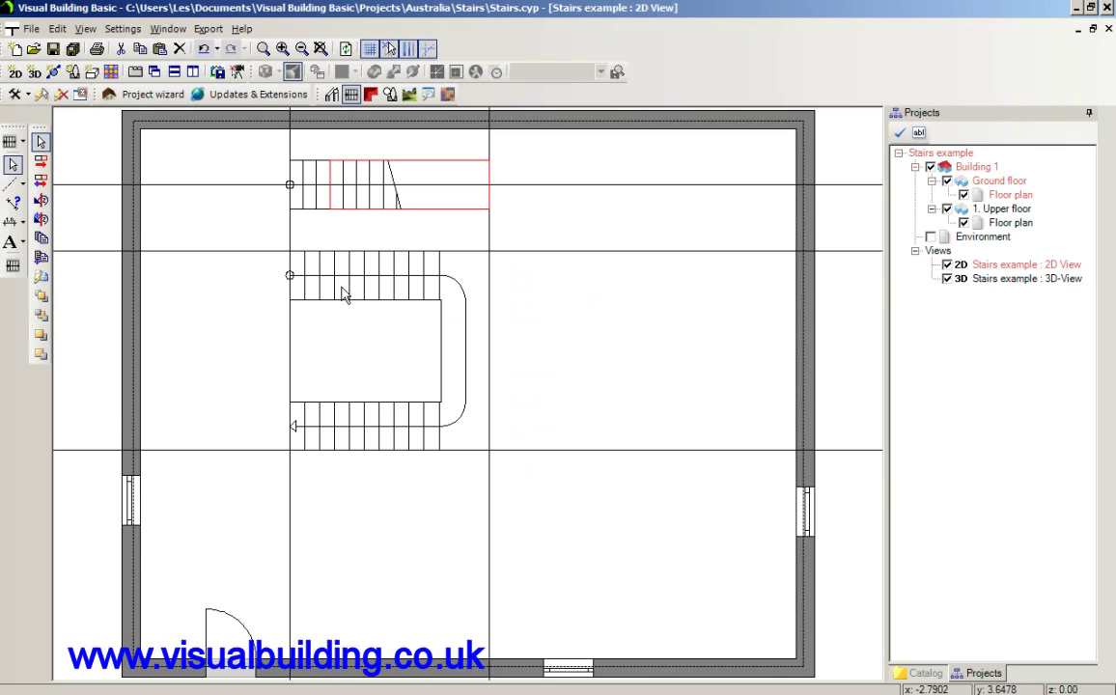
pyautogui.scroll(1, 343, 307)
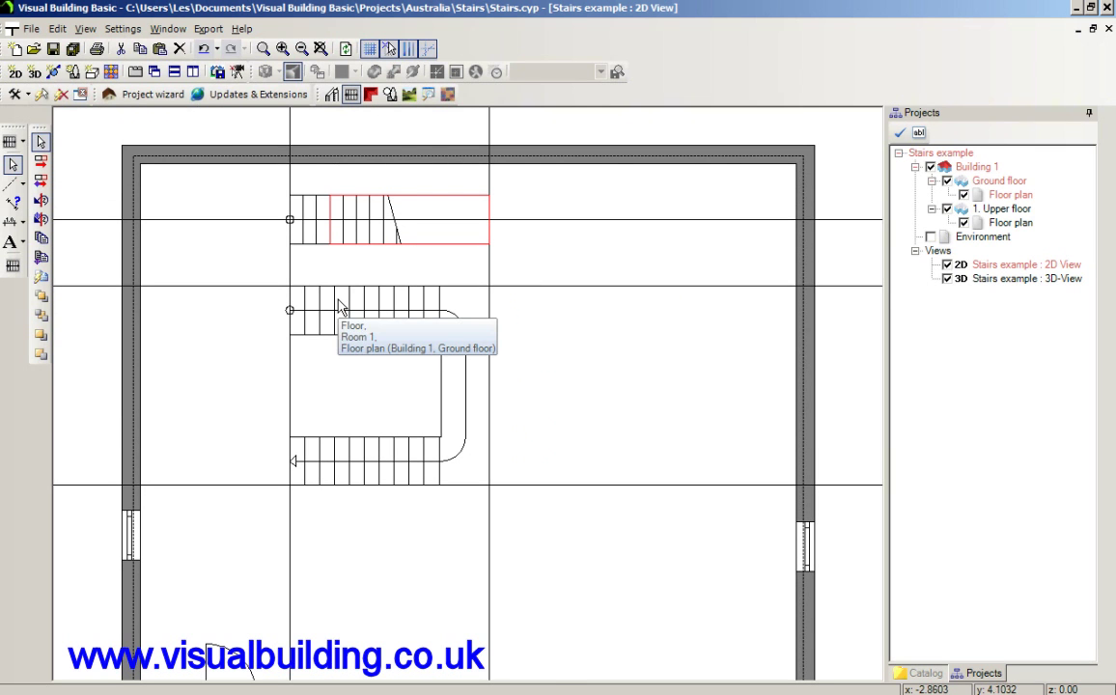